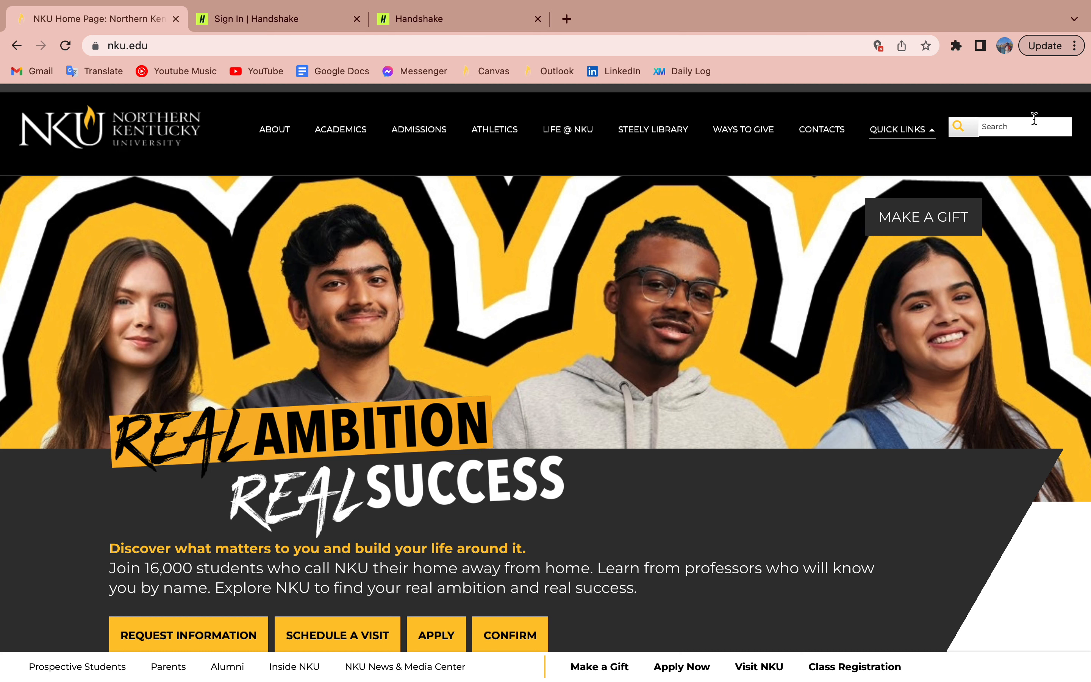
# Step: Go to the Handshake sign-in tab and start the Northern Kentucky University login
pyautogui.click(901, 130)
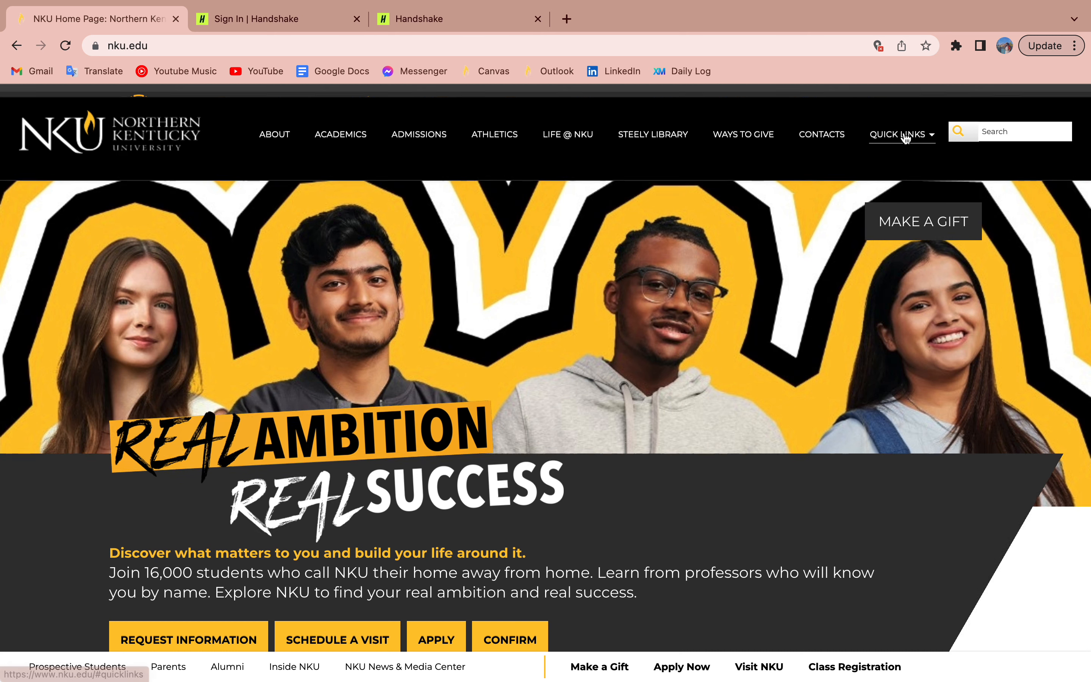
pyautogui.click(271, 19)
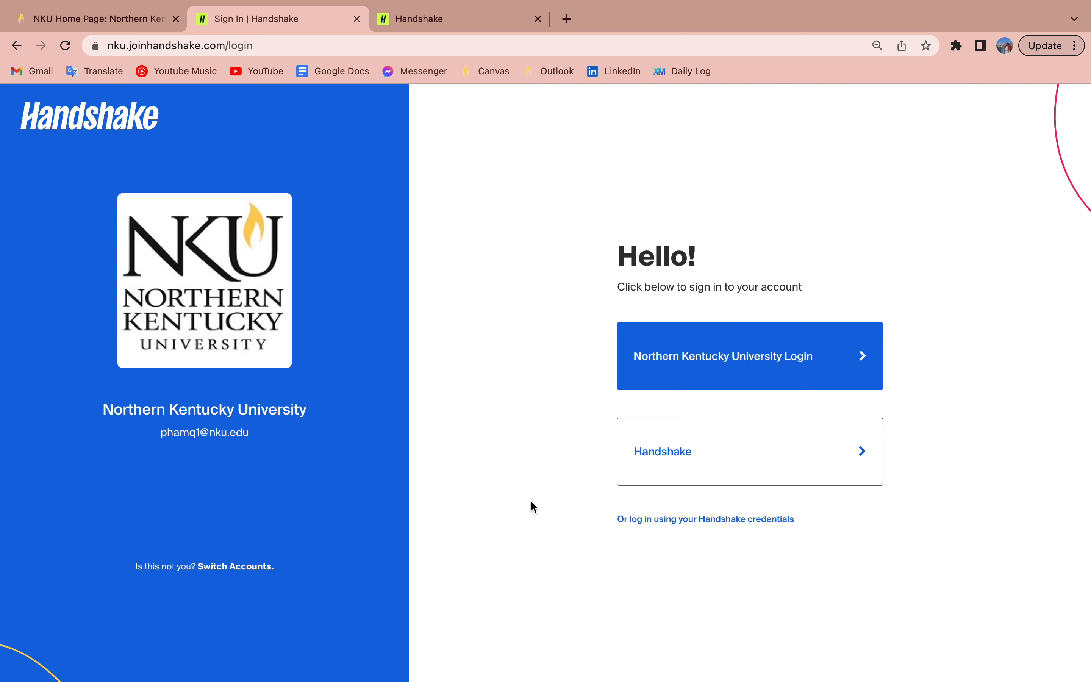
pyautogui.click(636, 370)
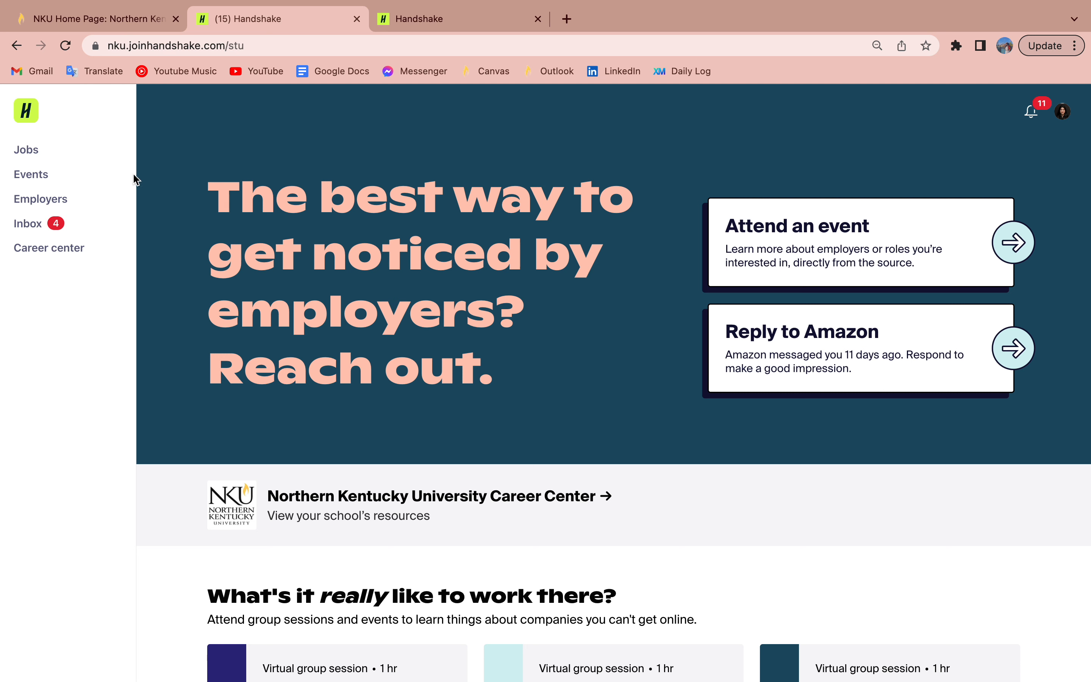
# Step: Open the Northern Kentucky University Career center page from the sidebar
pyautogui.click(86, 251)
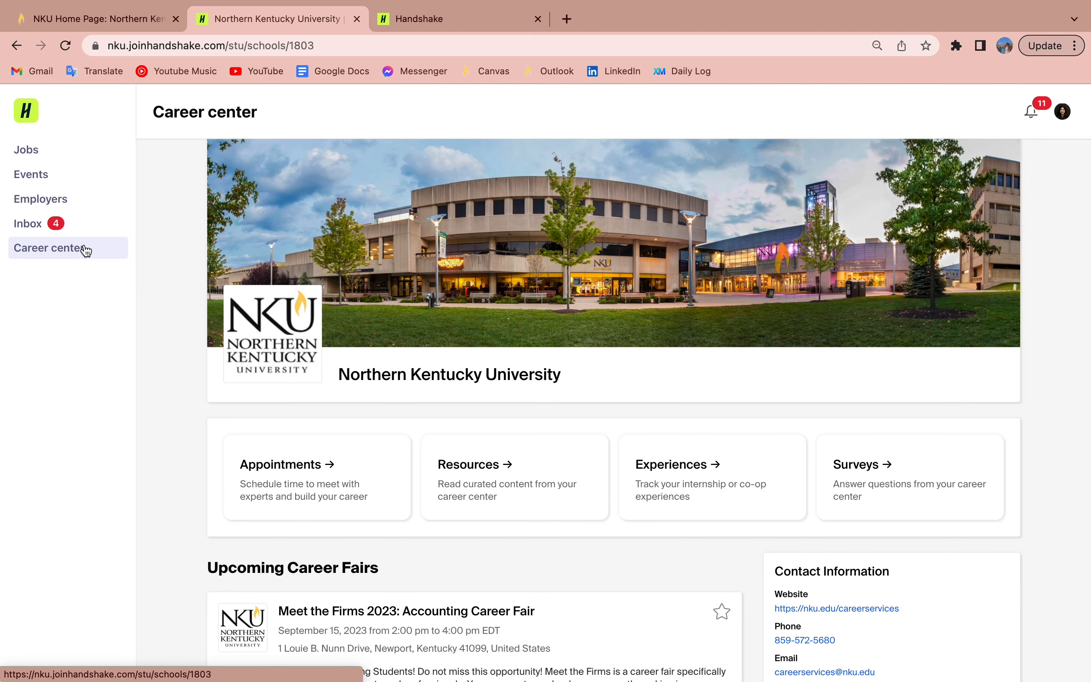
# Step: Go to Experiences and start a new experience submission
pyautogui.click(688, 466)
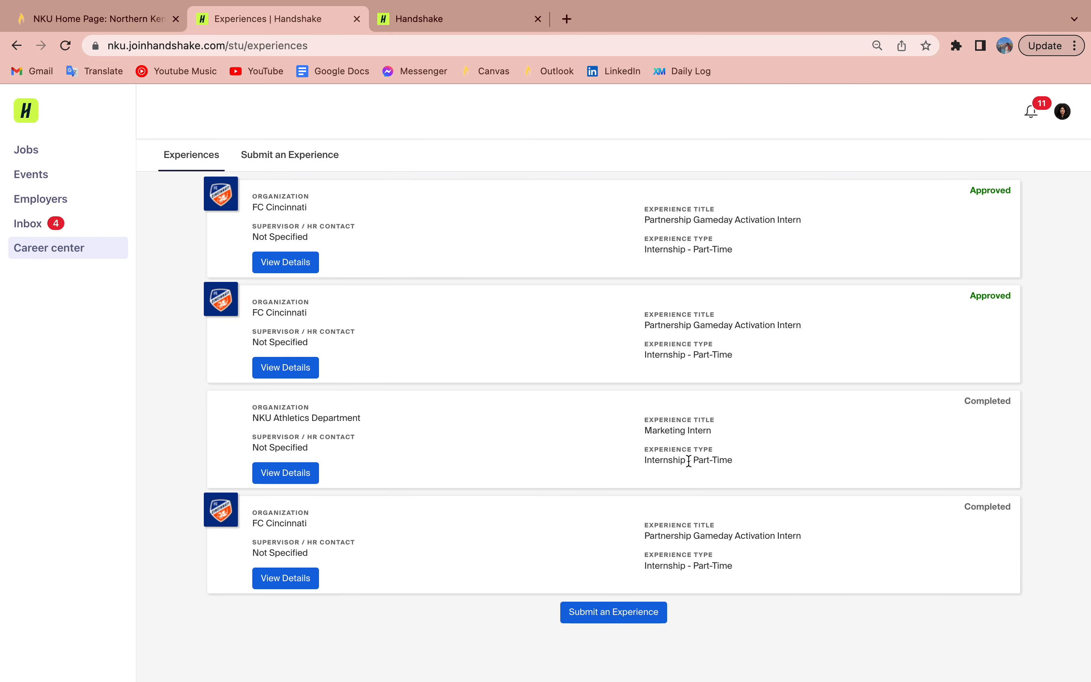
pyautogui.click(311, 156)
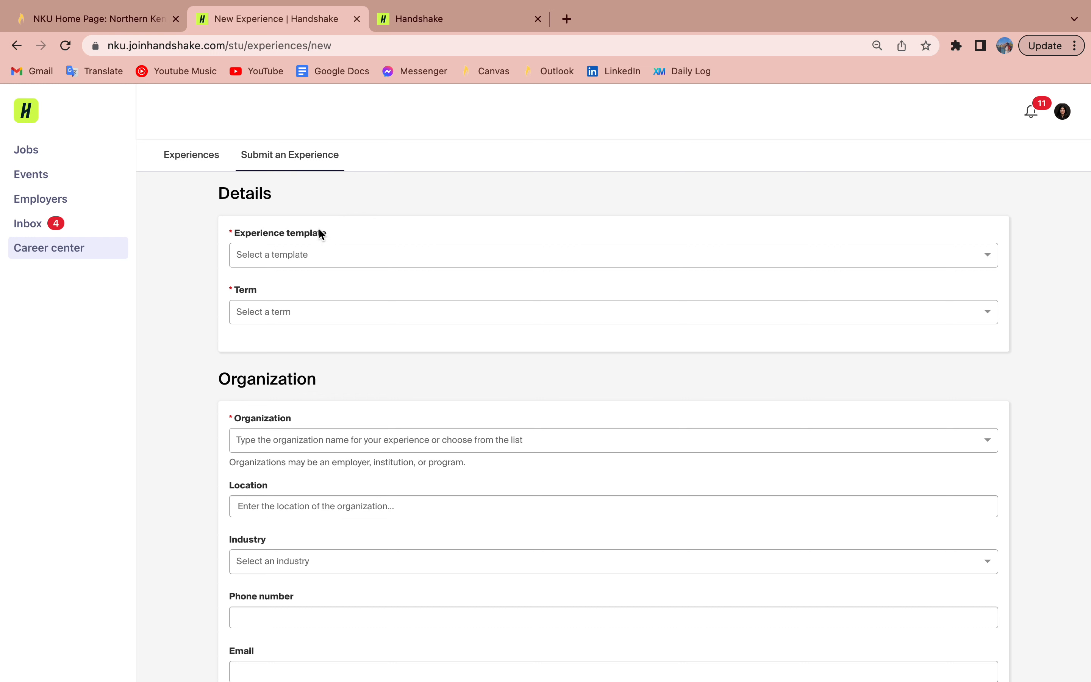
# Step: Search for 'Communication Studies' and choose the Communication Studies Co-op (CEP 300) template
pyautogui.click(319, 255)
pyautogui.write('Sports Business')
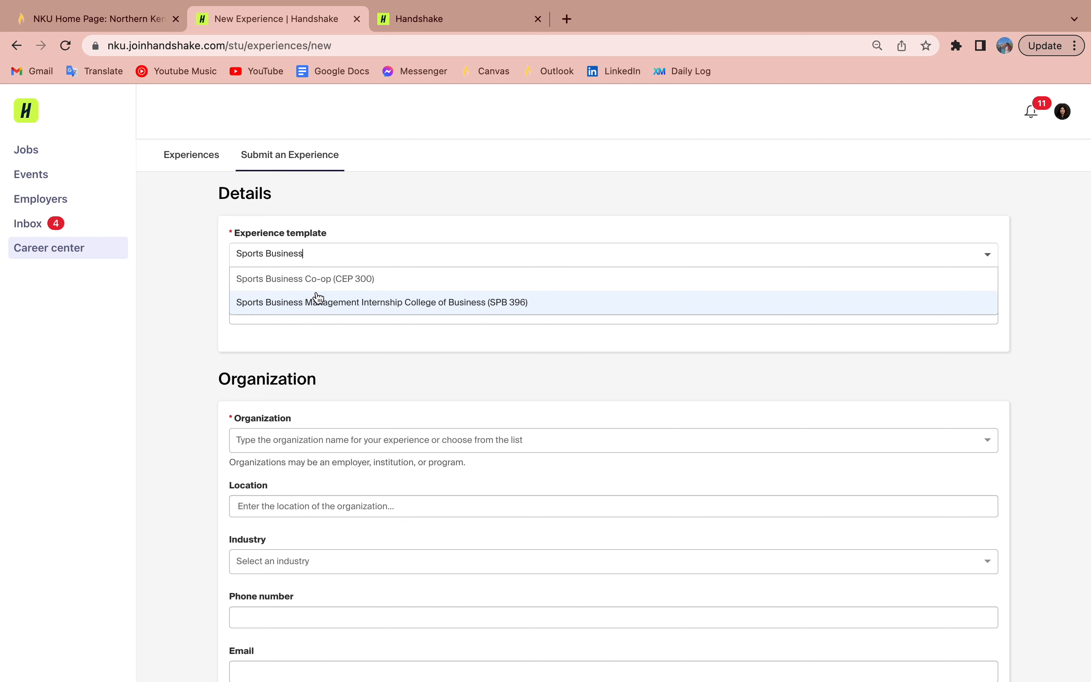
pyautogui.tripleClick(301, 256)
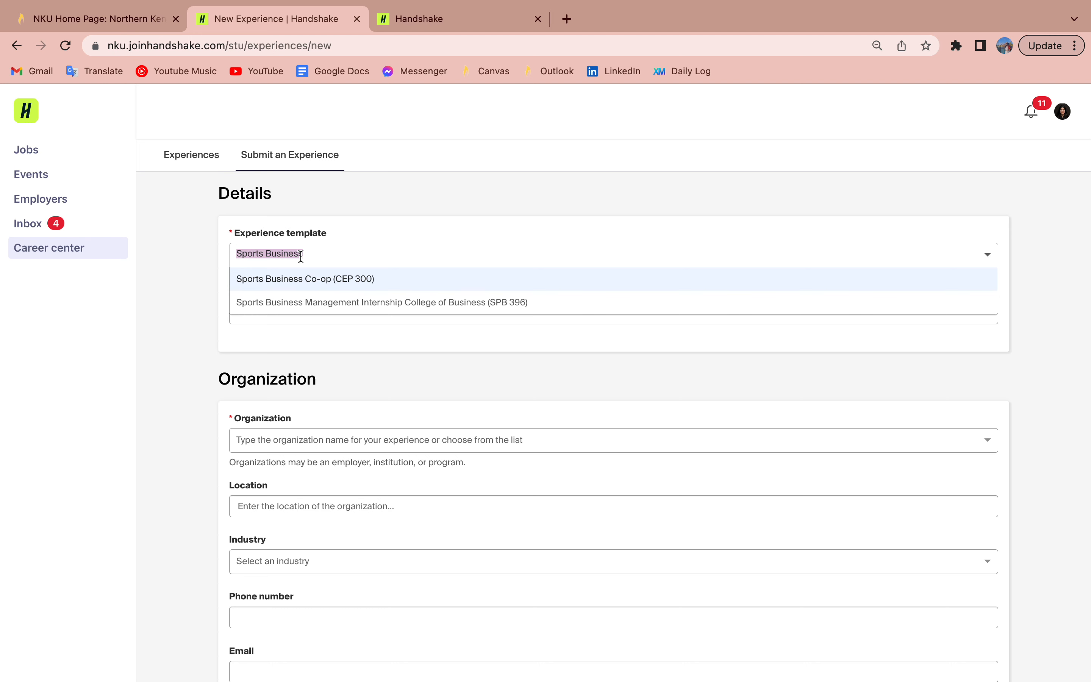
pyautogui.write('Commin')
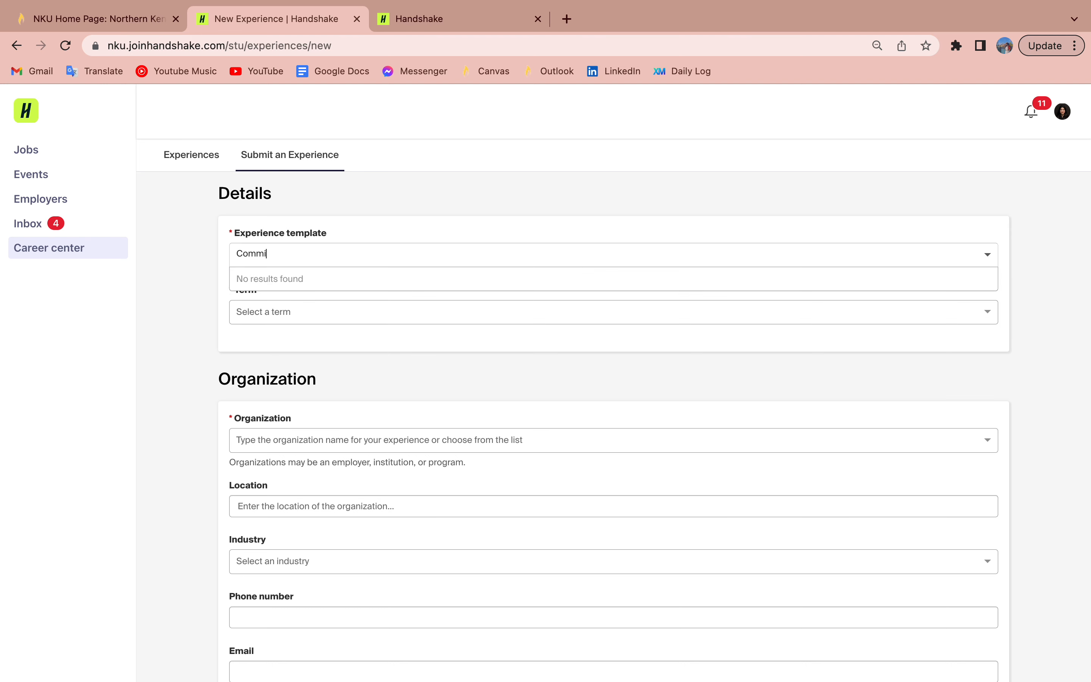
pyautogui.press('BackSpace')
pyautogui.press('BackSpace')
pyautogui.write('unica')
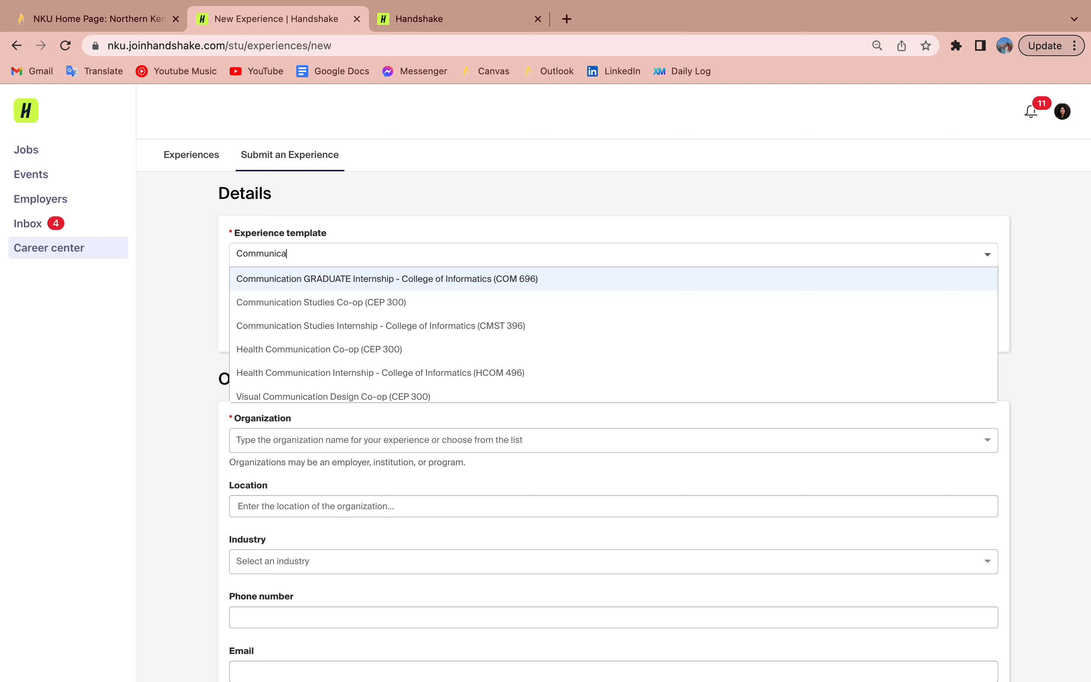
pyautogui.write('tion Studies')
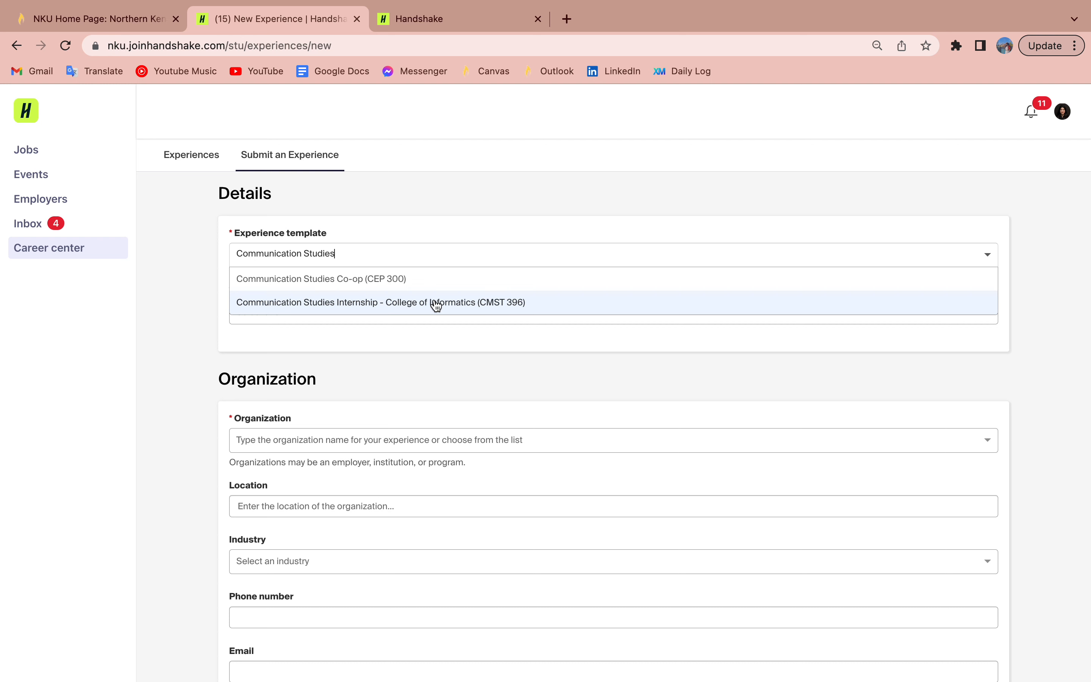
pyautogui.click(416, 283)
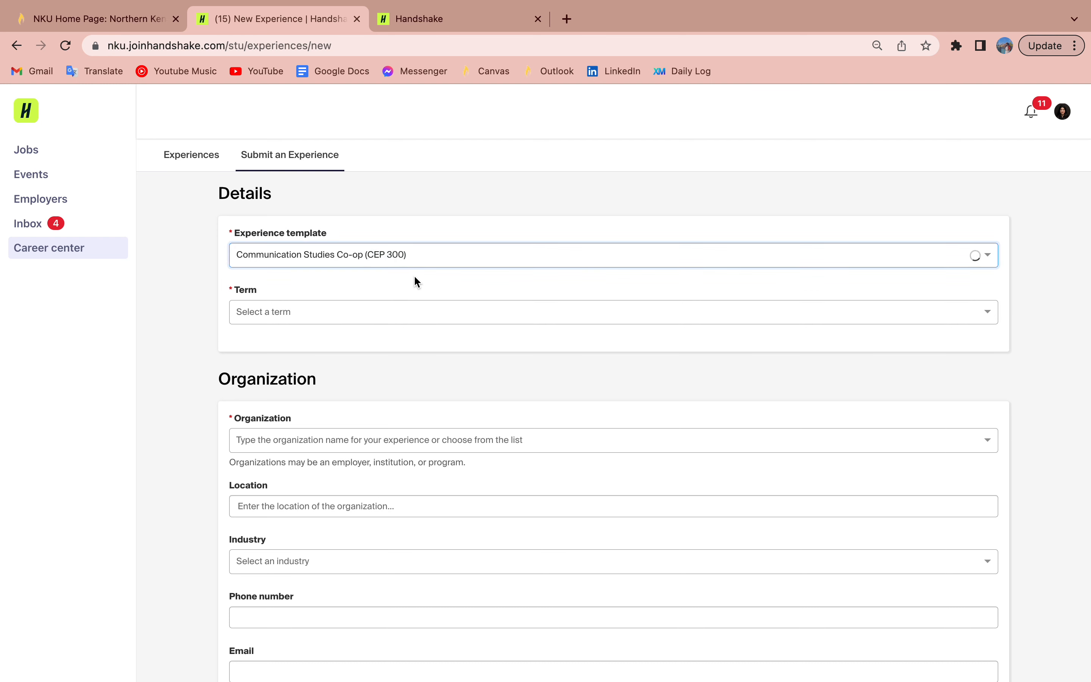
# Step: Set the experience term to Fall 2023
pyautogui.click(339, 310)
pyautogui.scroll(-1, 339, 310)
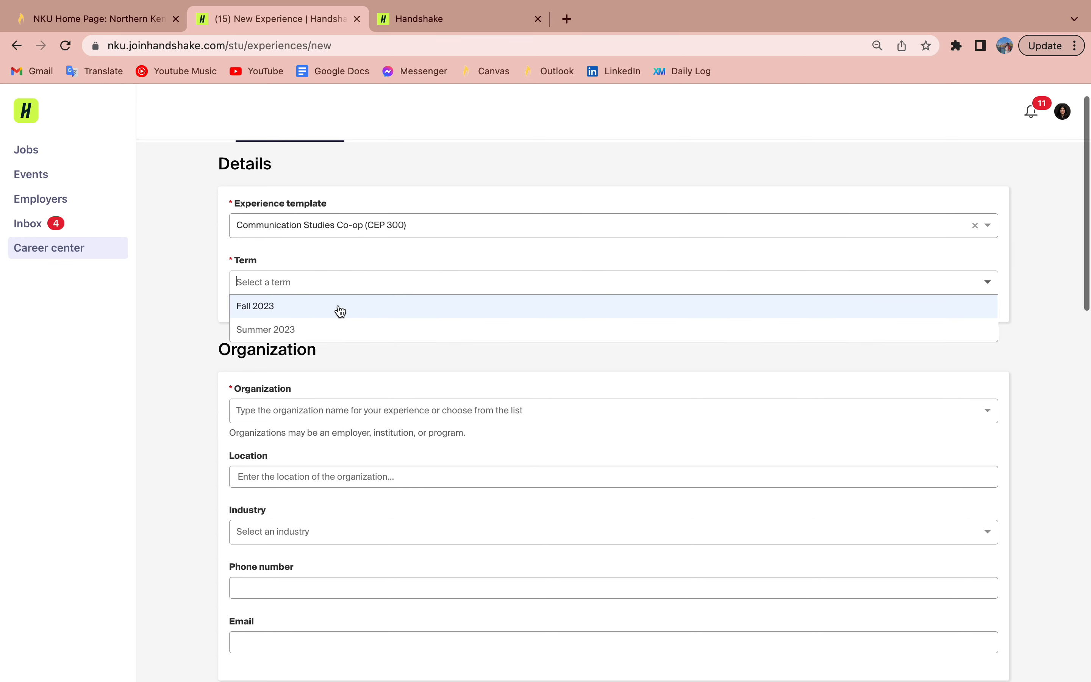
pyautogui.click(322, 306)
pyautogui.scroll(-2, 322, 306)
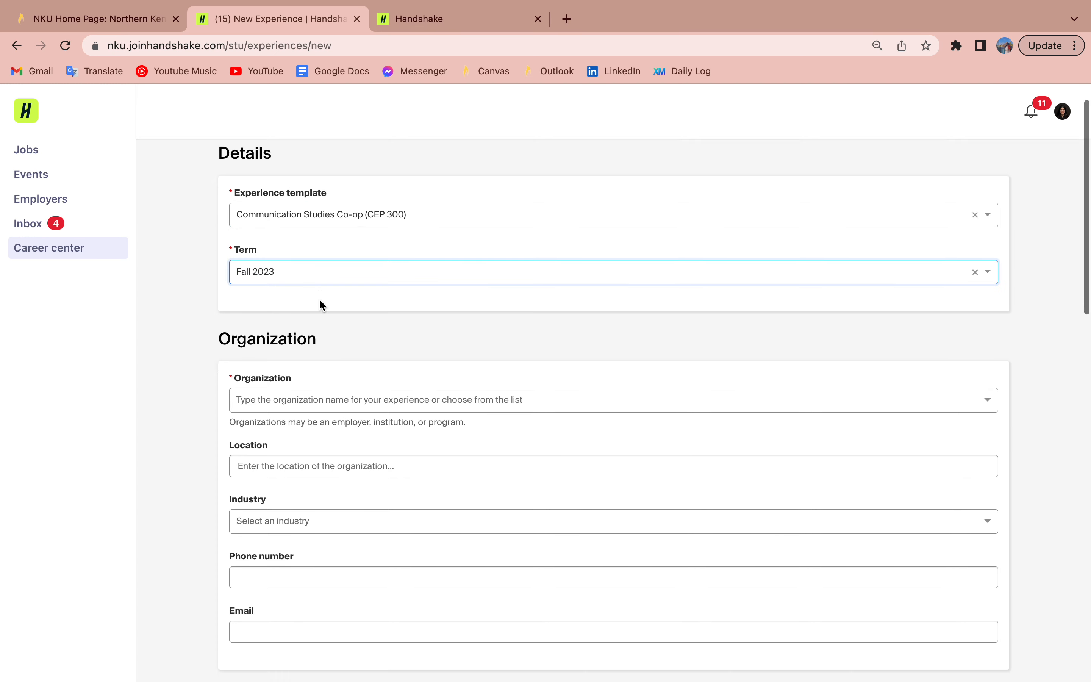
pyautogui.scroll(-2, 319, 301)
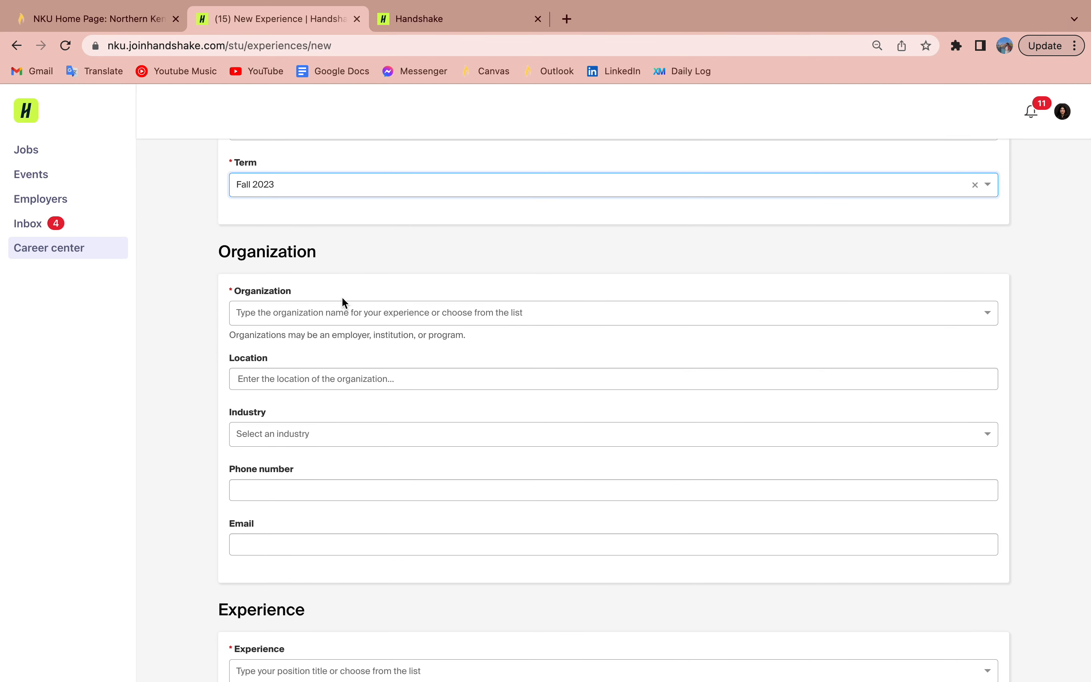
# Step: Search for and select Central Volleyball as the organization
pyautogui.click(320, 312)
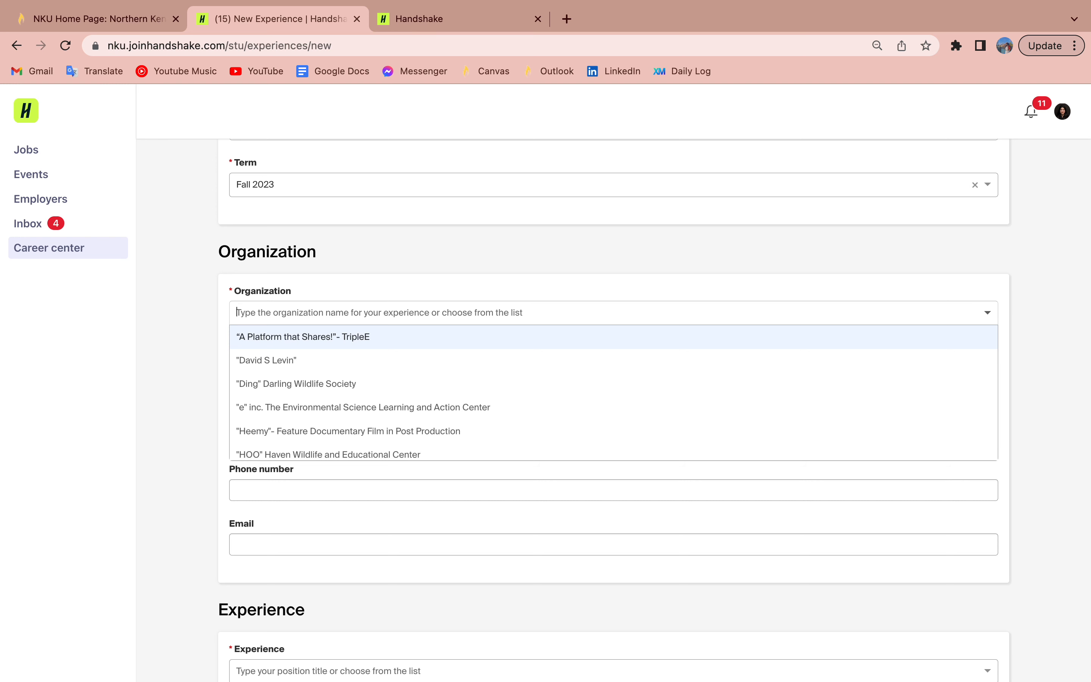
pyautogui.write('CentralV')
pyautogui.press('BackSpace')
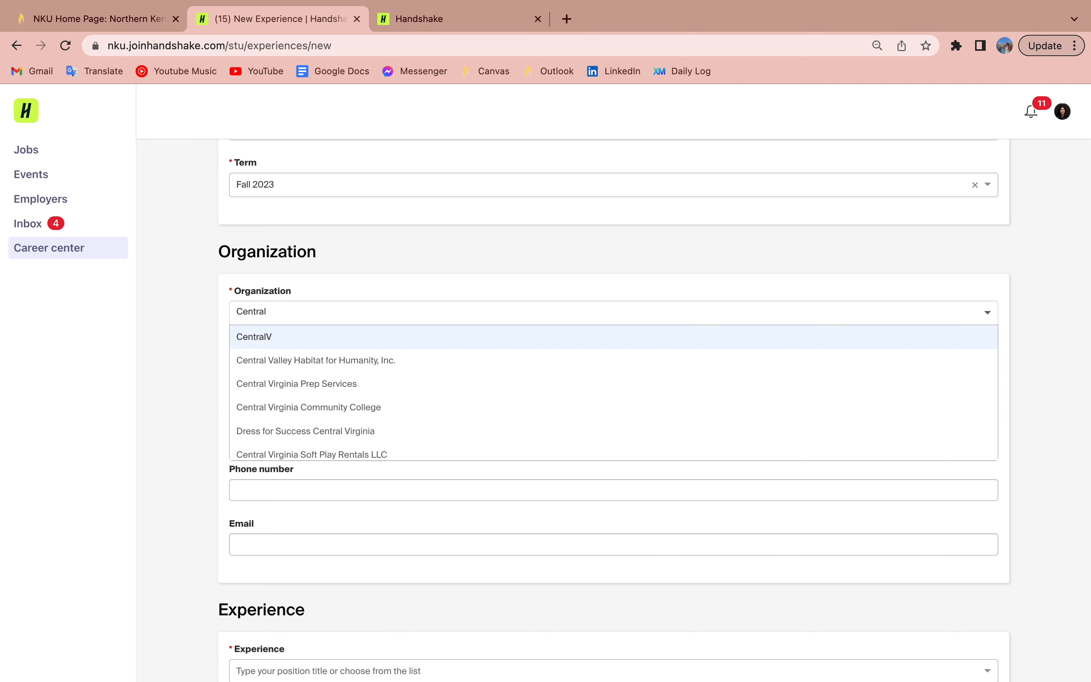
pyautogui.write('Volleyball')
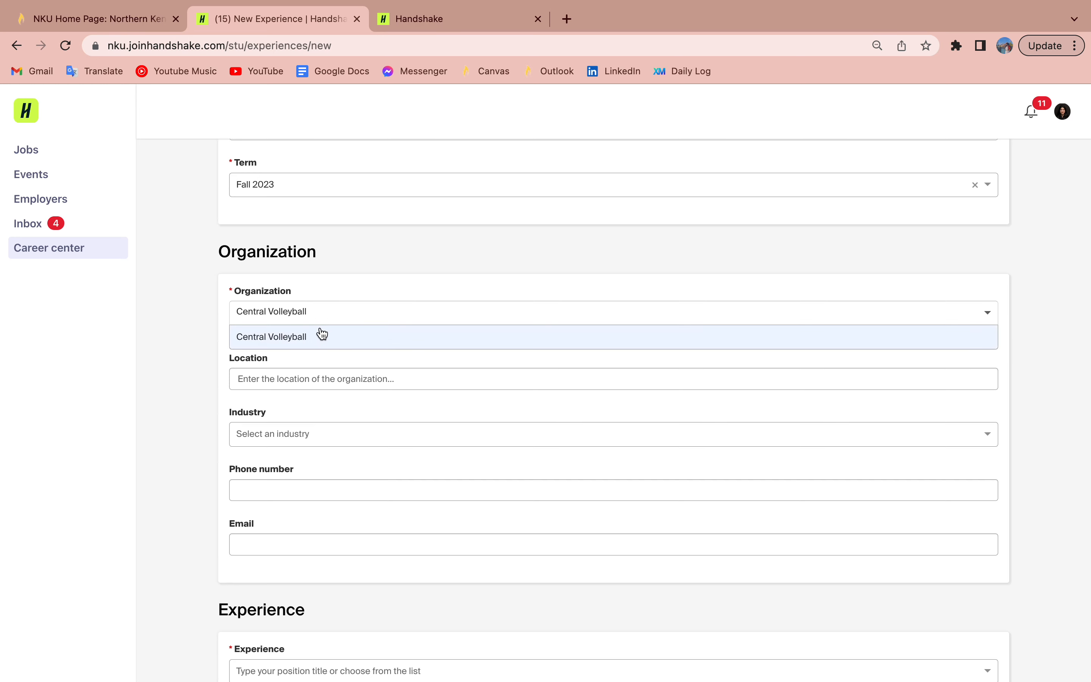
pyautogui.click(318, 337)
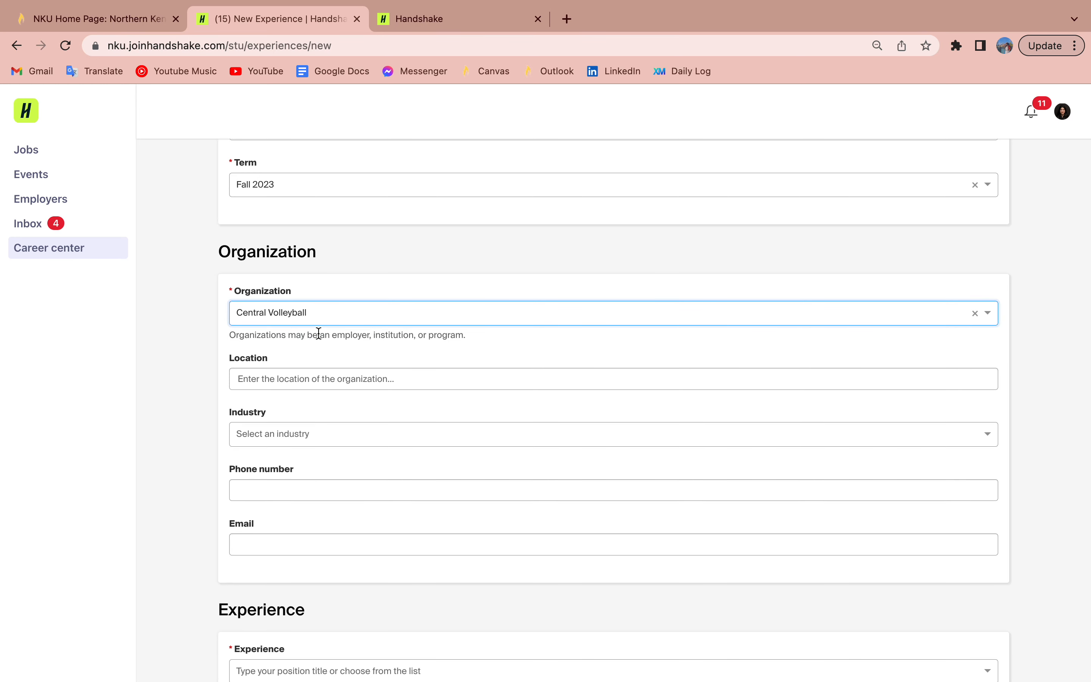
pyautogui.scroll(-2, 318, 334)
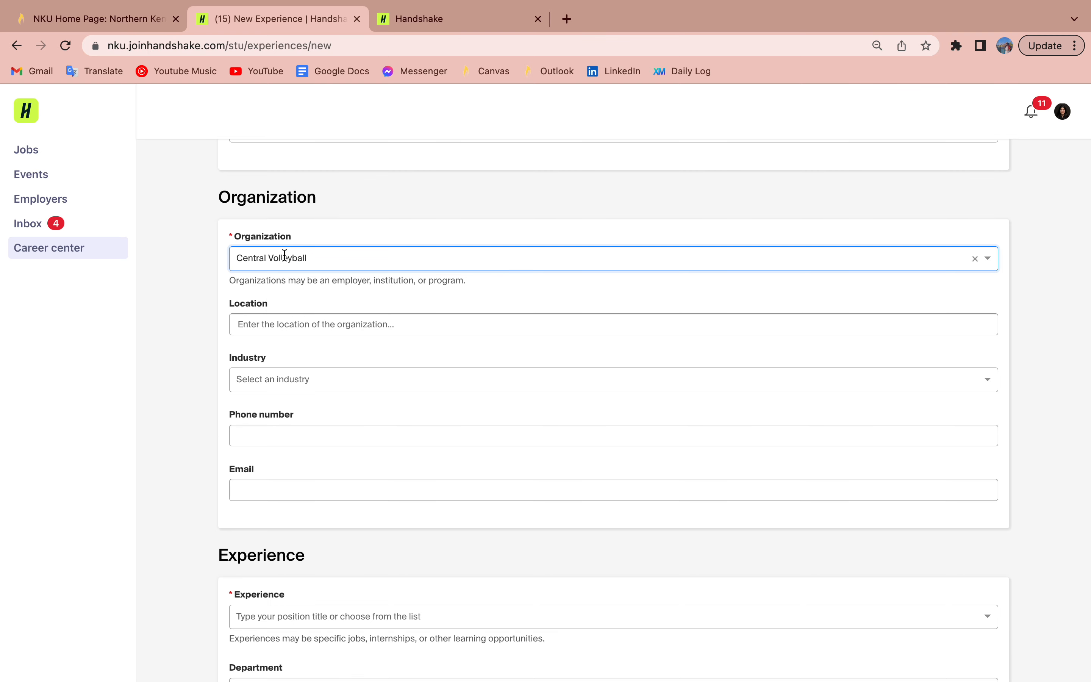
pyautogui.click(280, 245)
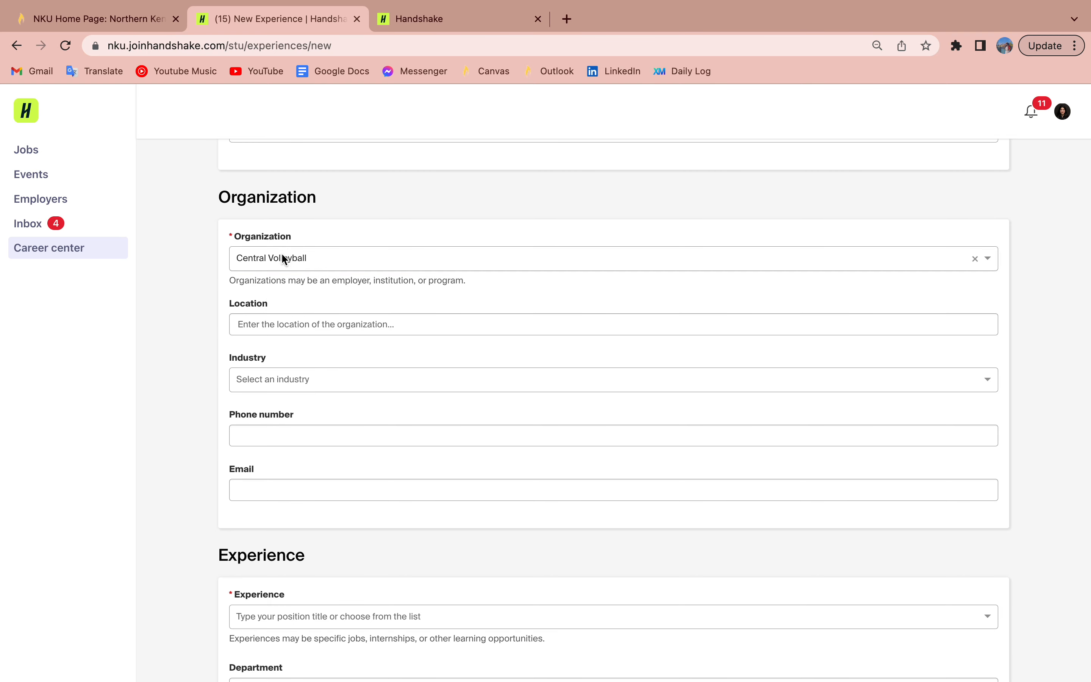
# Step: Change the organization to Northern Kentucky University, auto-filling its Newport location and Higher Education industry
pyautogui.click(283, 255)
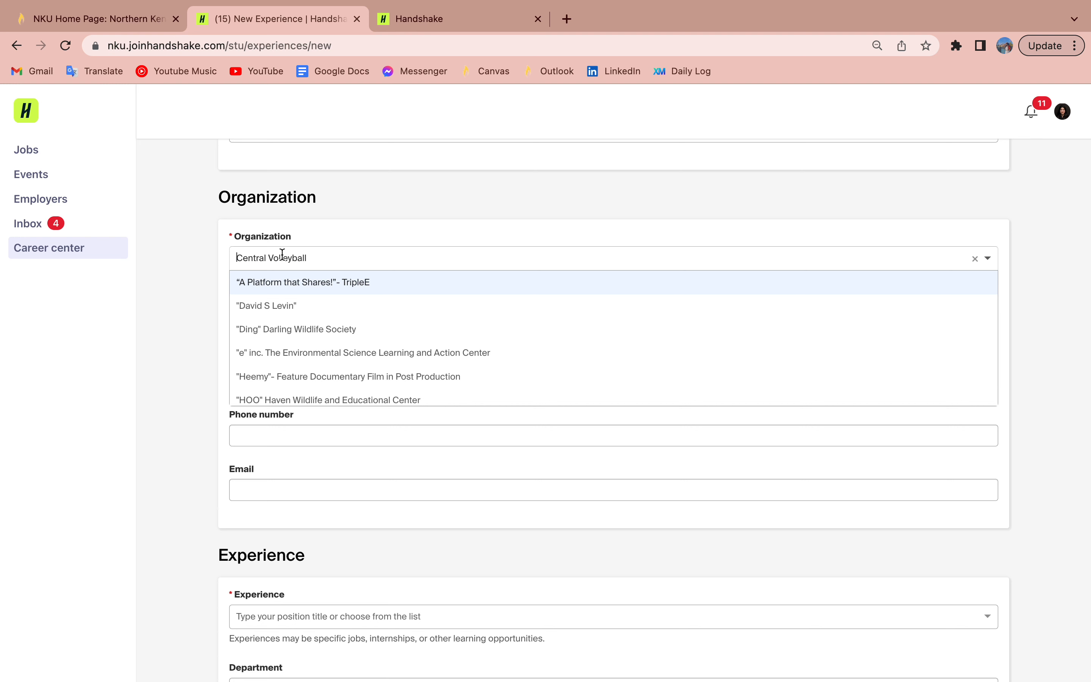
pyautogui.write('N')
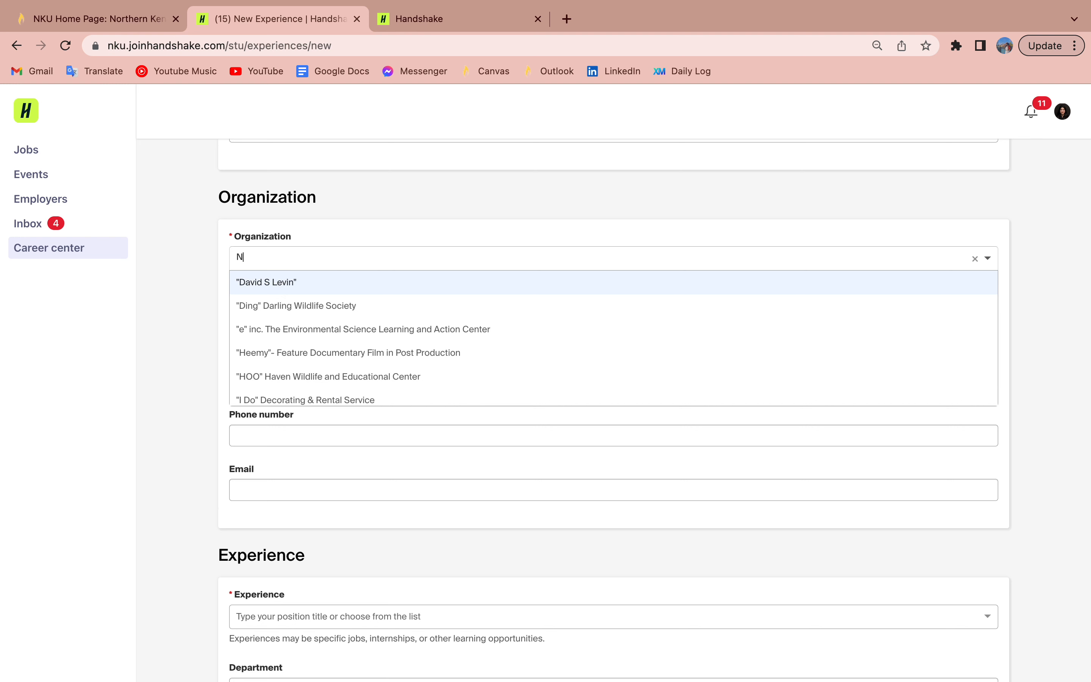
pyautogui.write('orthern')
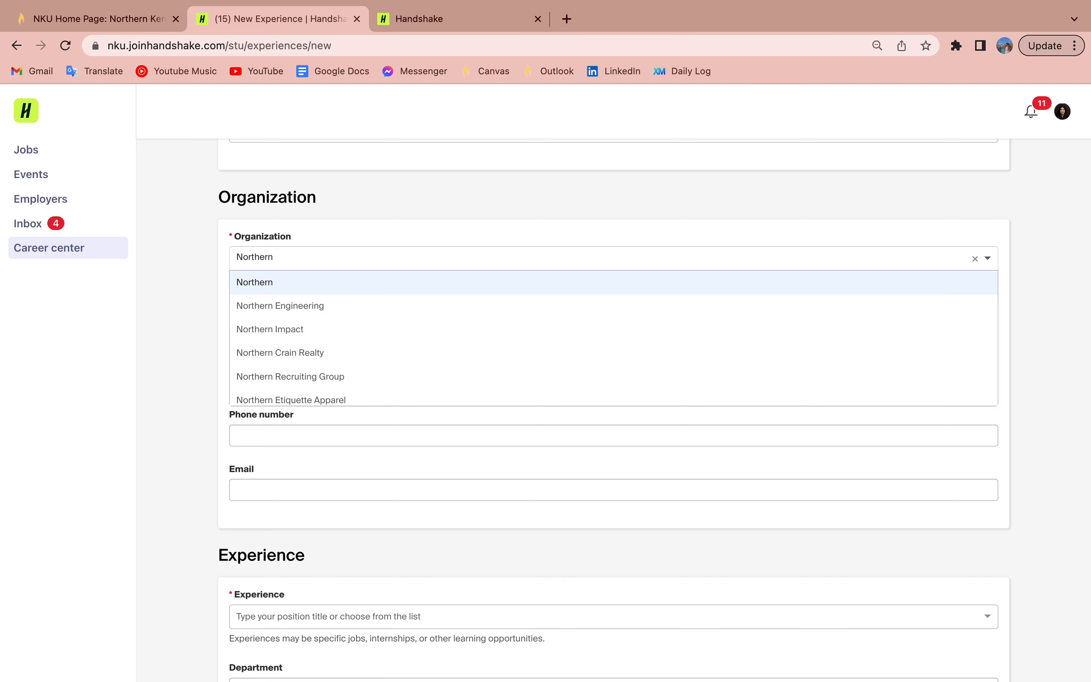
pyautogui.write(' Knntucky')
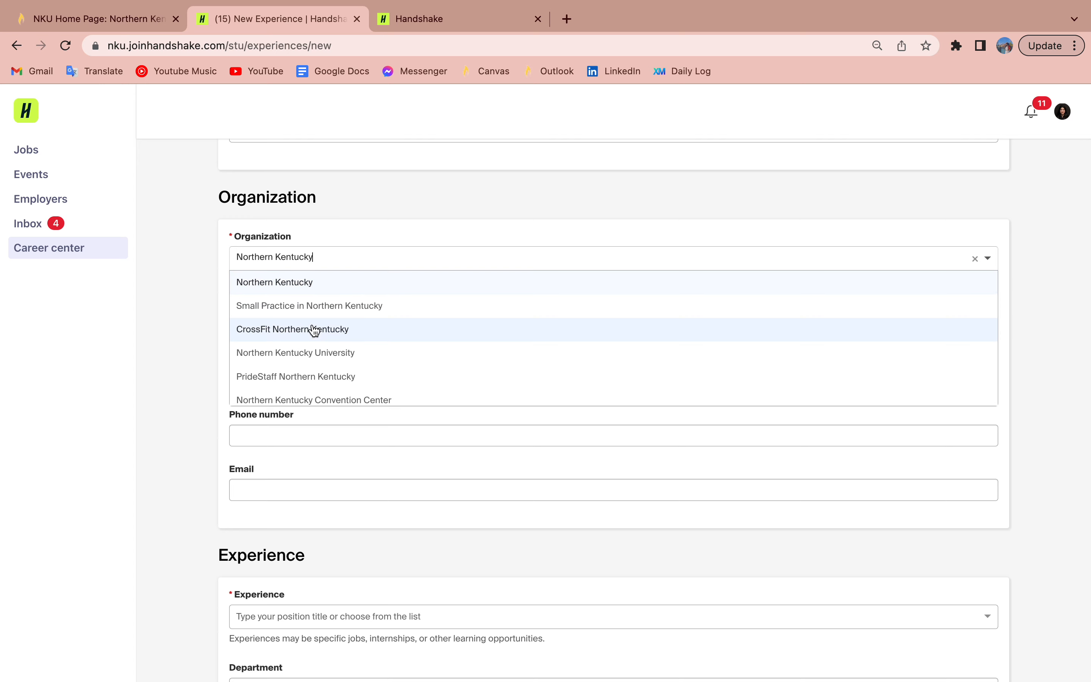
pyautogui.click(319, 357)
pyautogui.scroll(-2, 319, 357)
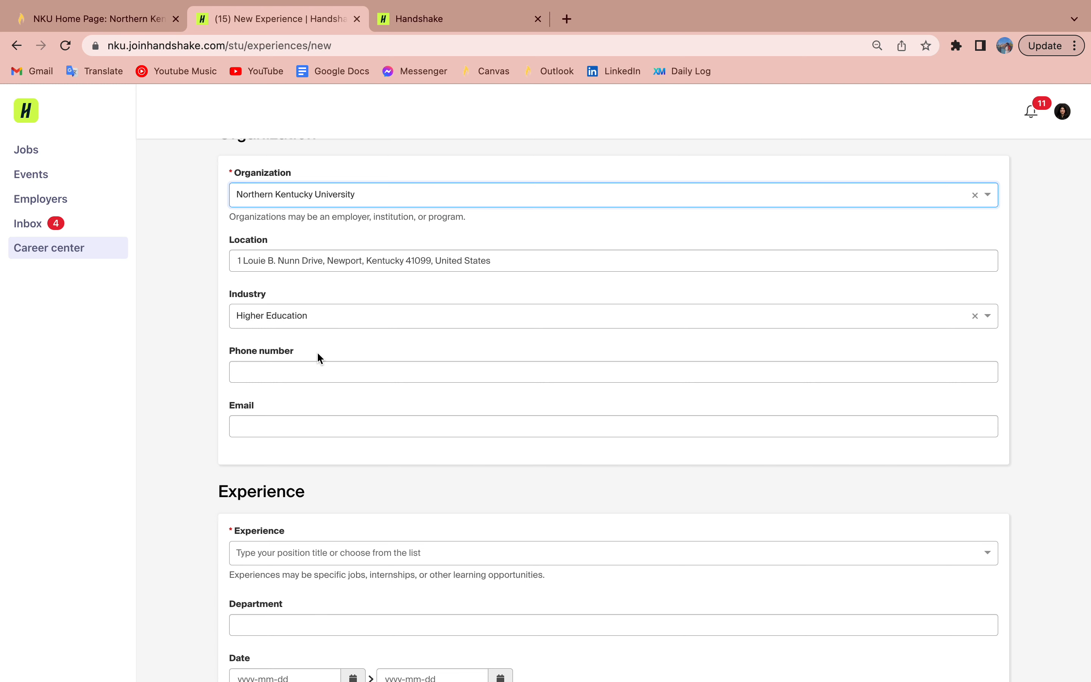
pyautogui.scroll(-1, 317, 358)
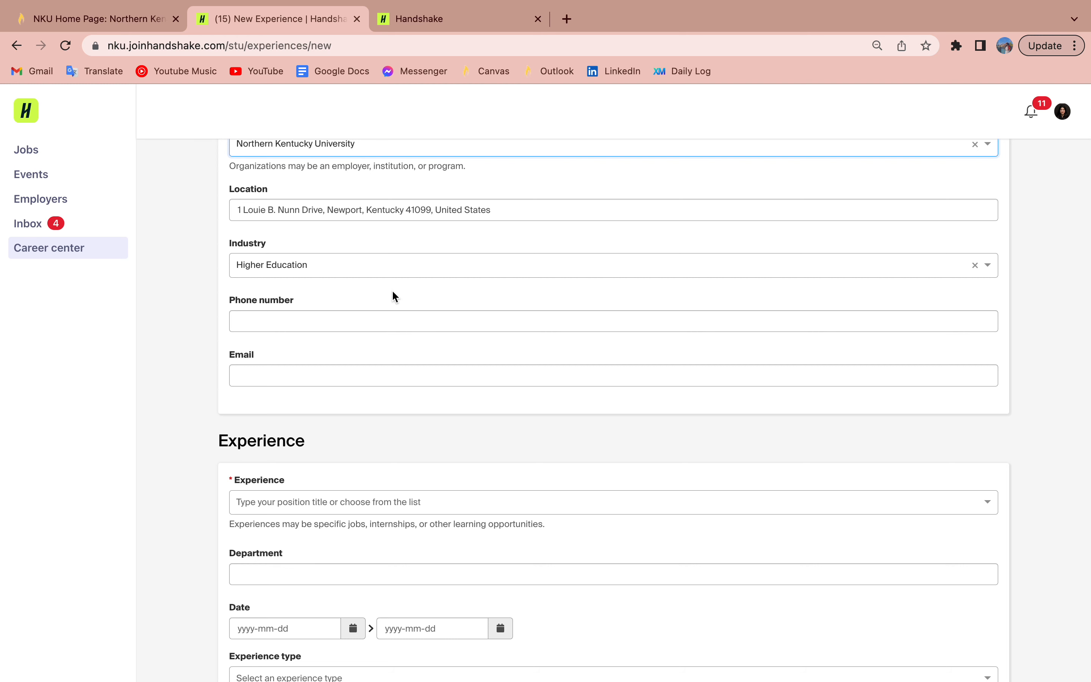
# Step: Enter the organization's phone number and move to the email field
pyautogui.click(329, 316)
pyautogui.write('1234567')
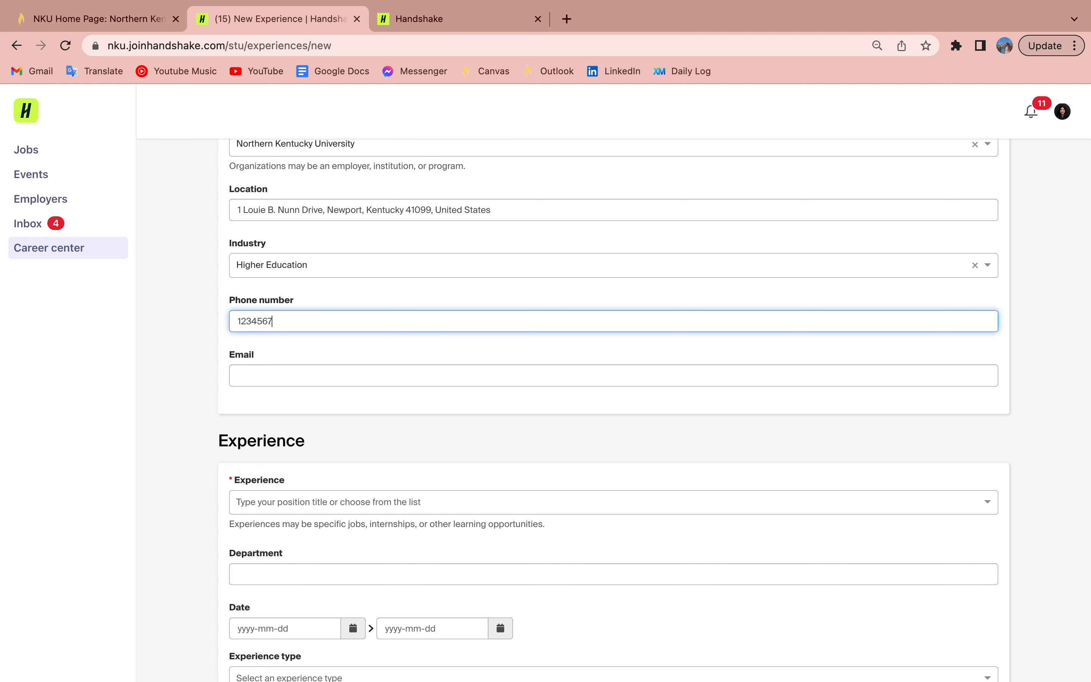
pyautogui.write('89')
pyautogui.click(302, 375)
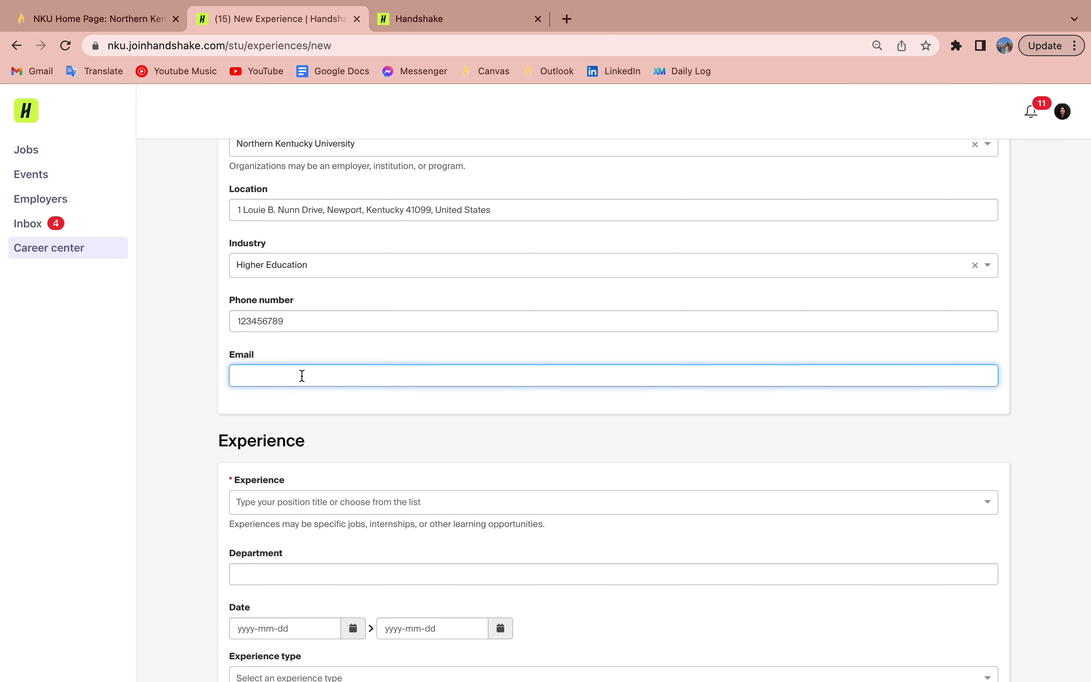
pyautogui.scroll(-5, 302, 375)
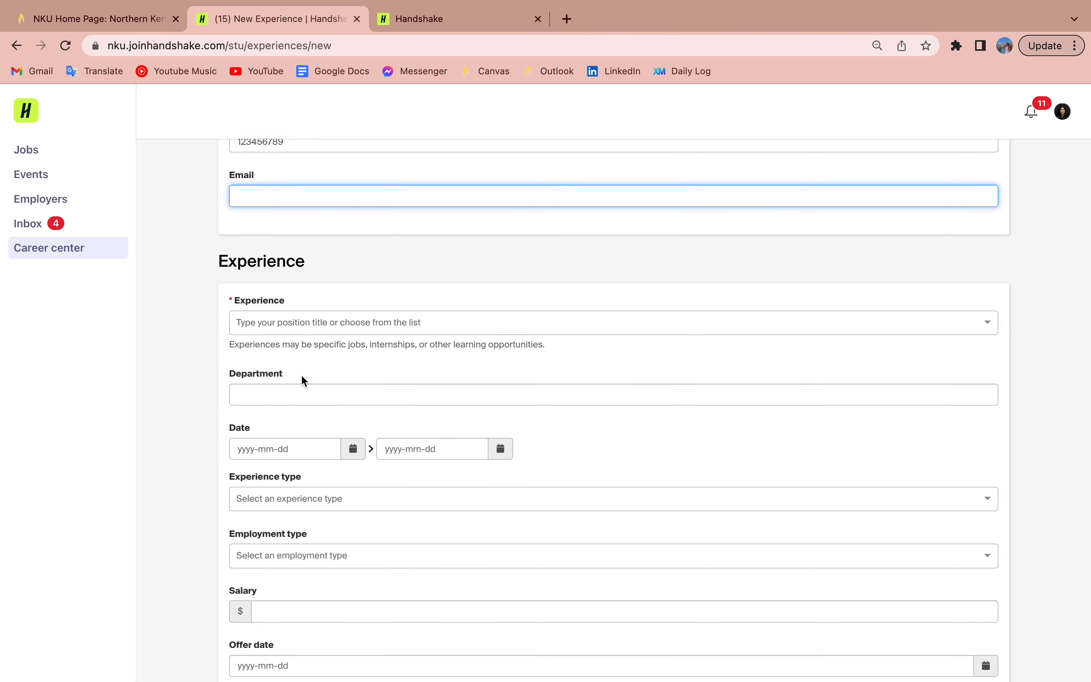
# Step: Set the experience title to Communication Intern and the department to Career Services
pyautogui.click(303, 322)
pyautogui.write('Intern')
pyautogui.press('BackSpace')
pyautogui.press('BackSpace')
pyautogui.press('BackSpace')
pyautogui.press('BackSpace')
pyautogui.press('BackSpace')
pyautogui.press('BackSpace')
pyautogui.write('Commu')
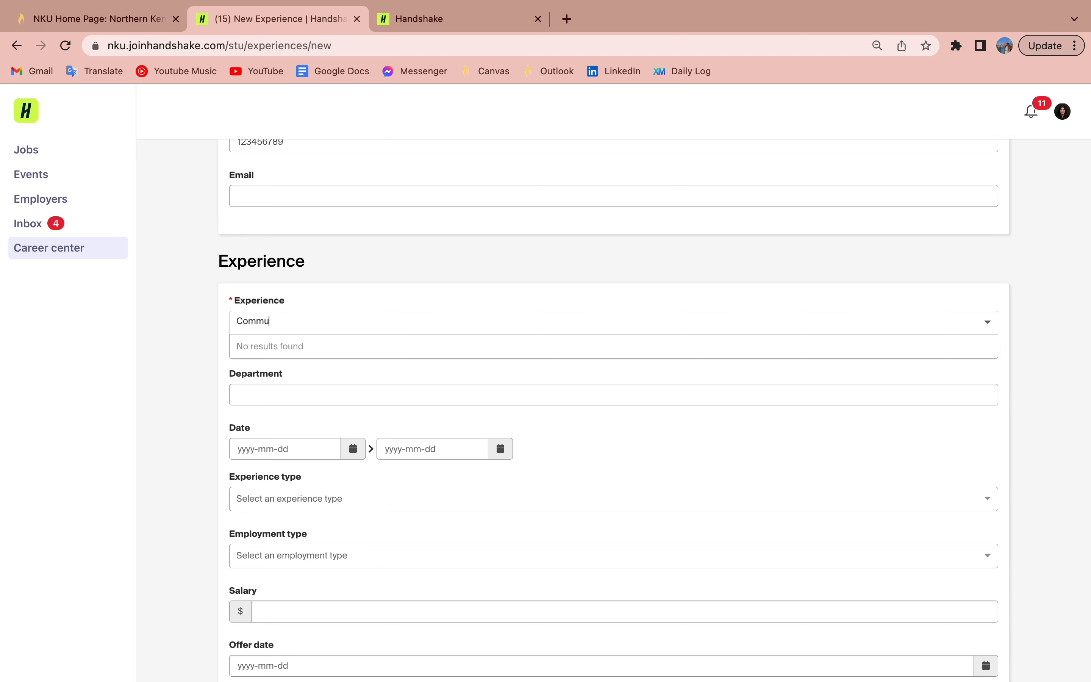
pyautogui.write('nication Intern')
pyautogui.click(322, 347)
pyautogui.click(354, 395)
pyautogui.write('Career Services')
pyautogui.scroll(-3, 356, 355)
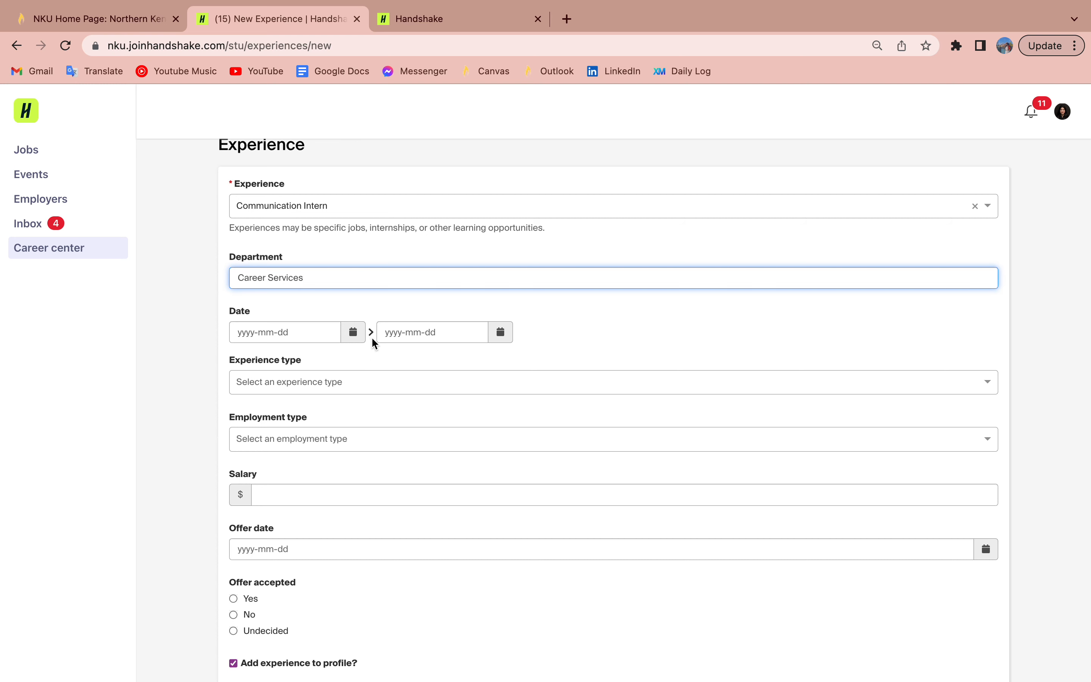
# Step: Pick August 21, 2023 as start date and December 15, 2023 as end date
pyautogui.click(353, 333)
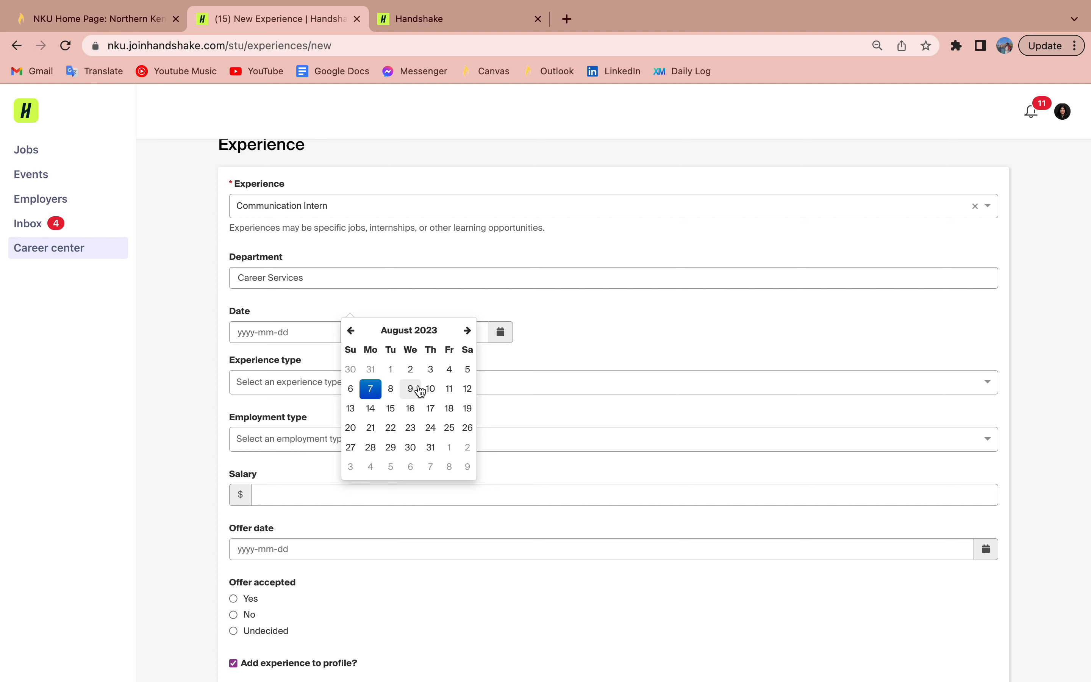
pyautogui.click(367, 427)
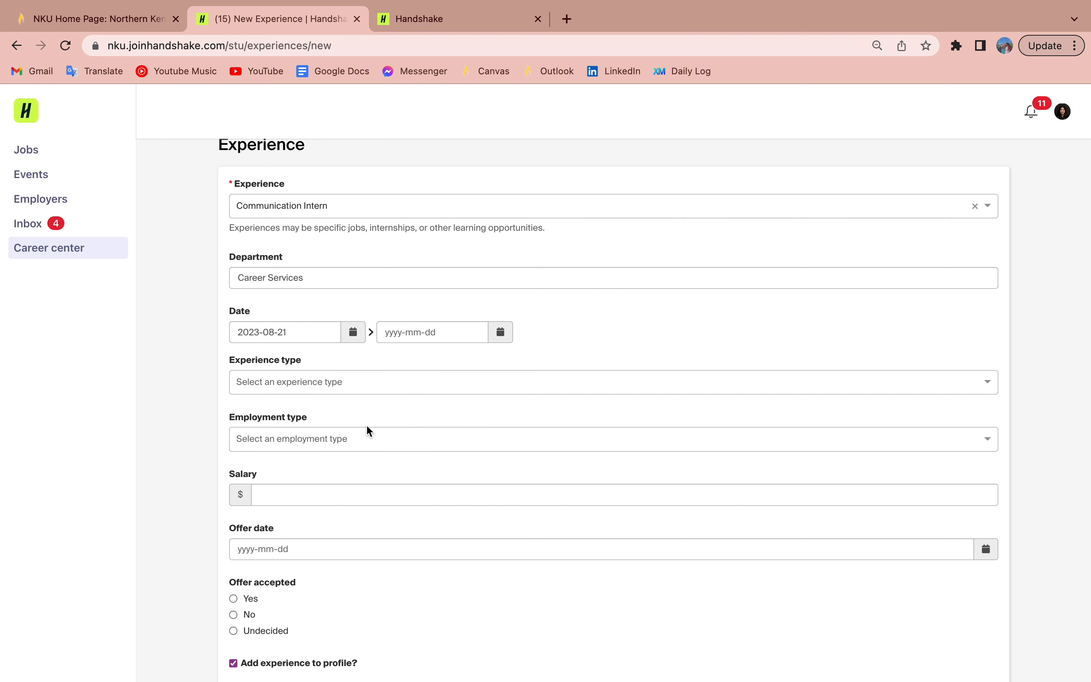
pyautogui.click(498, 328)
pyautogui.click(617, 331)
pyautogui.click(617, 331)
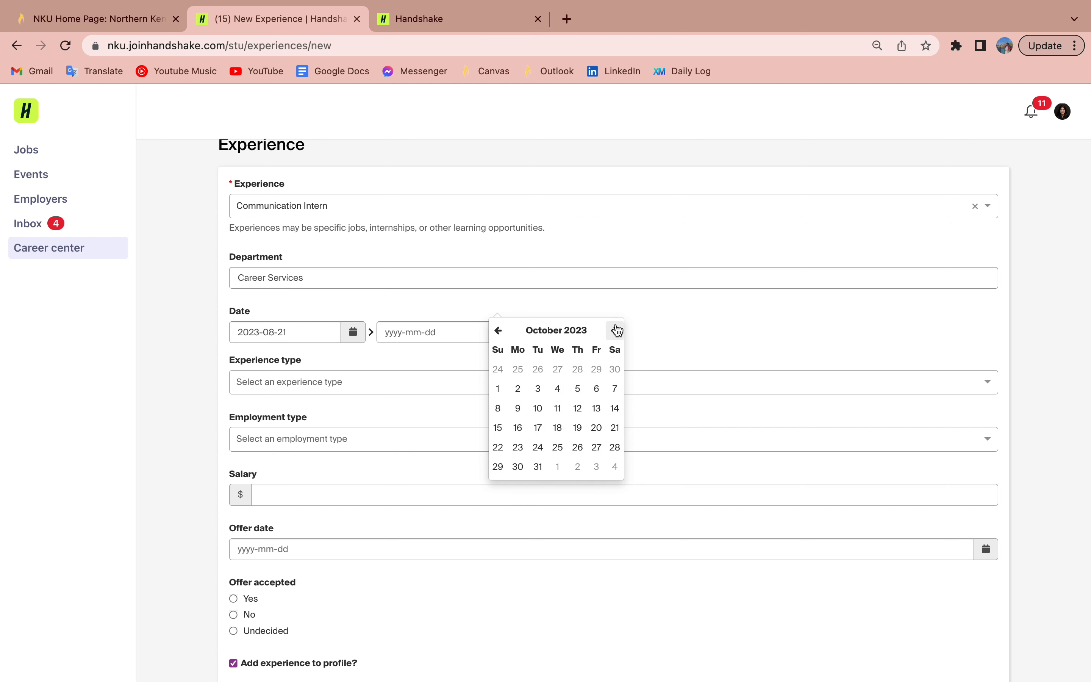
pyautogui.click(617, 331)
pyautogui.click(617, 330)
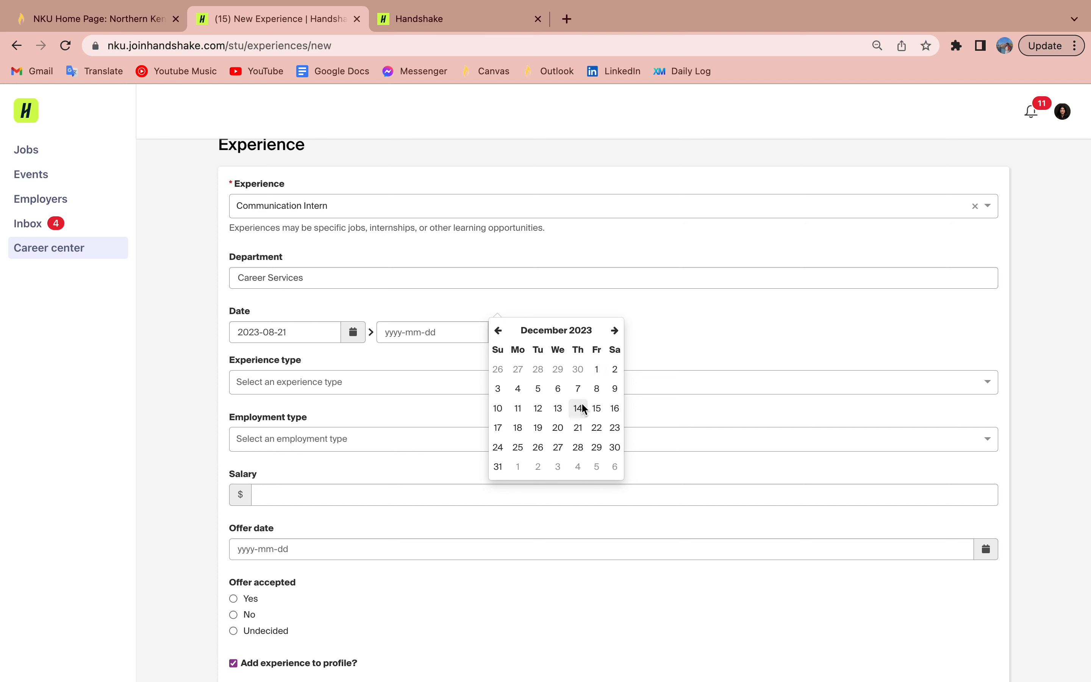
pyautogui.click(596, 408)
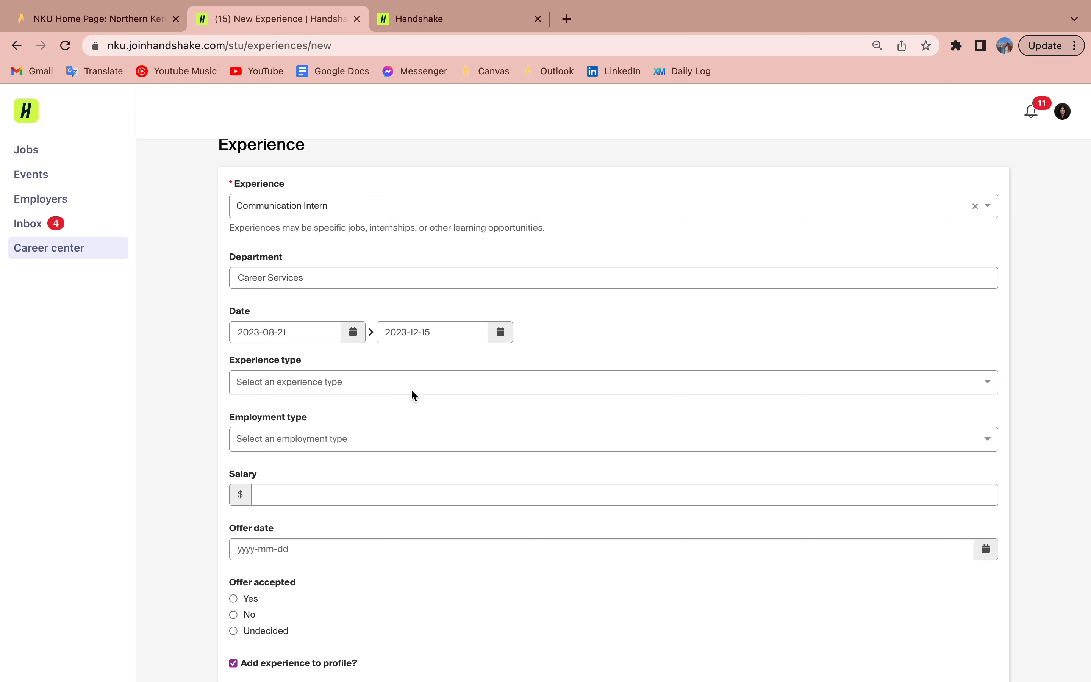
pyautogui.scroll(-1, 410, 389)
# Step: Choose Cooperative Education and Part-Time employment, and enter a $10 hourly salary
pyautogui.click(396, 361)
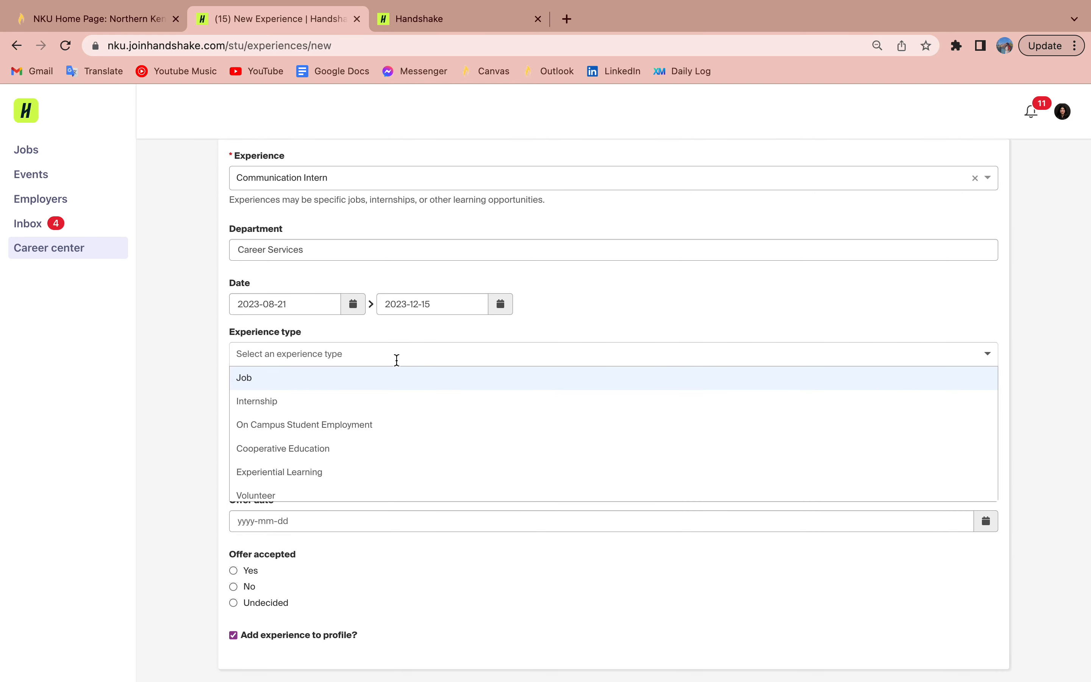
pyautogui.click(299, 449)
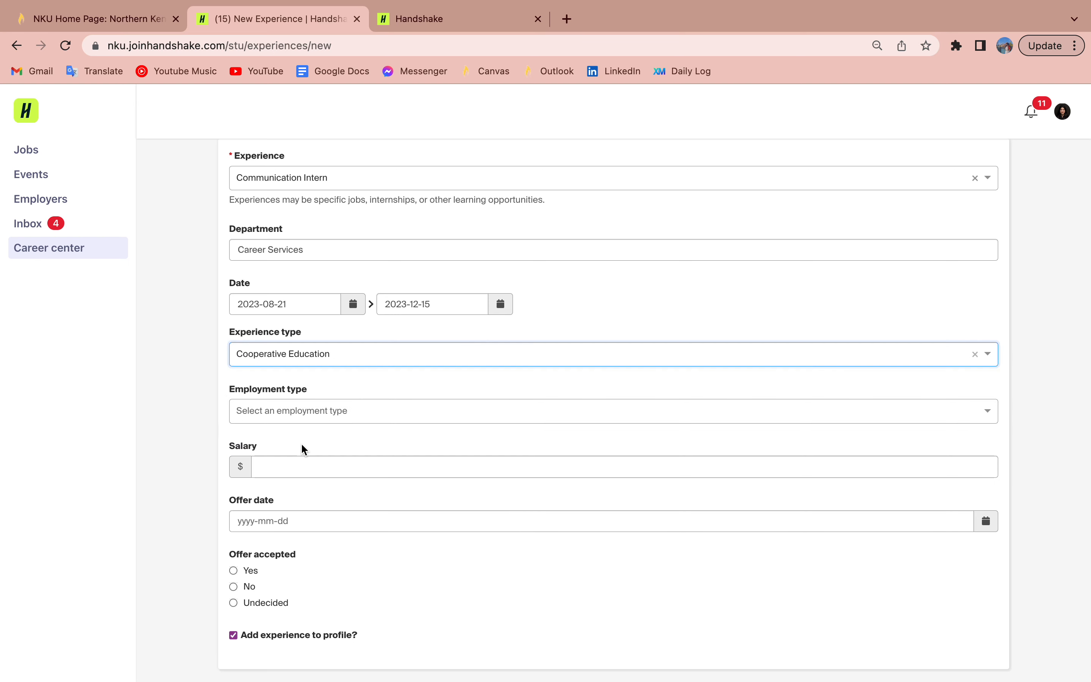
pyautogui.click(326, 409)
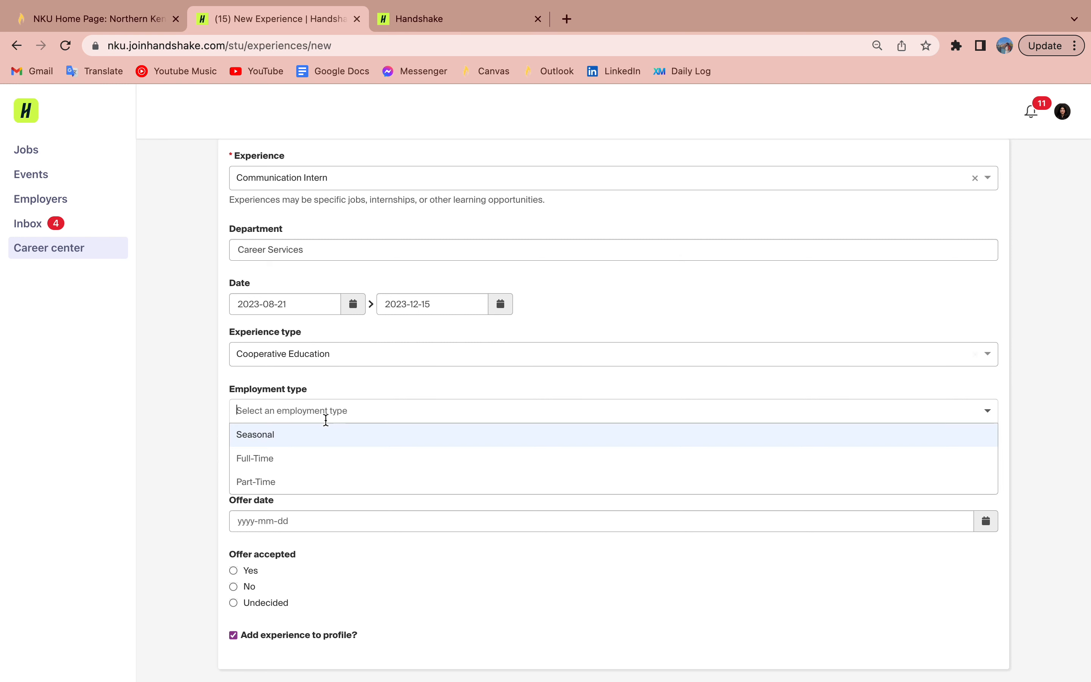
pyautogui.click(301, 476)
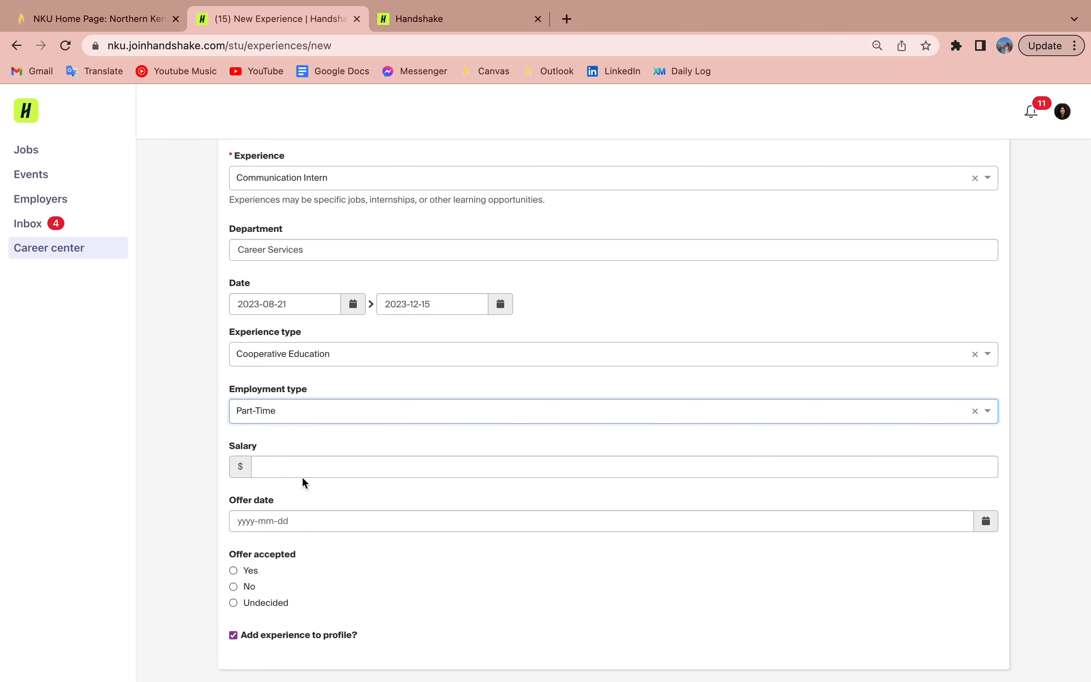
pyautogui.scroll(-5, 303, 479)
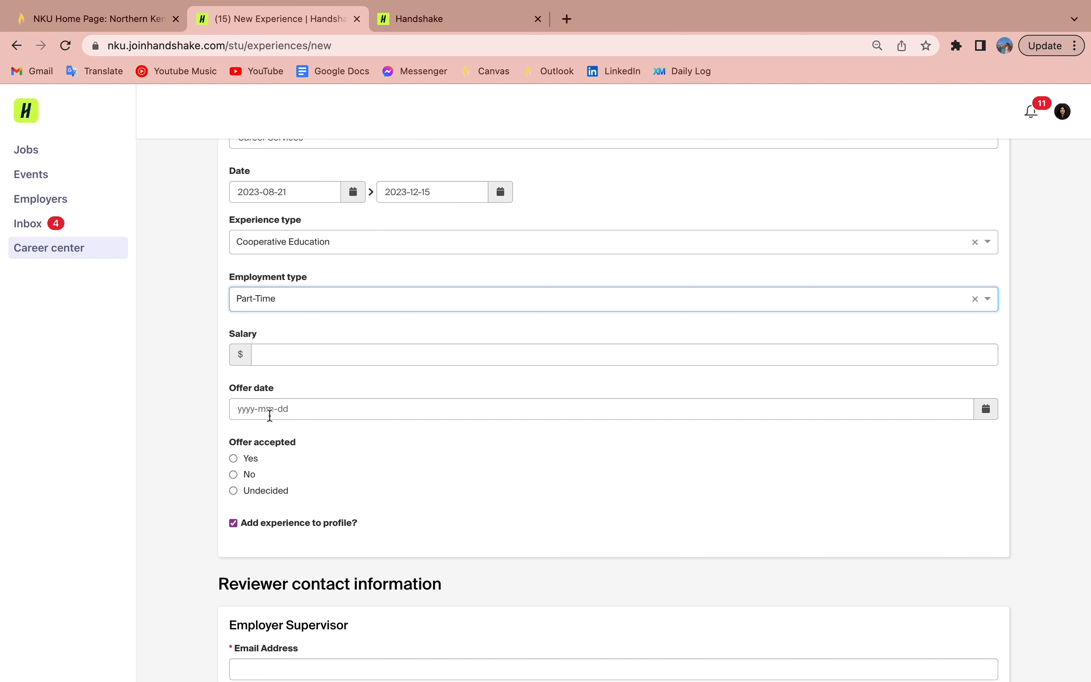
pyautogui.click(268, 355)
pyautogui.write('10')
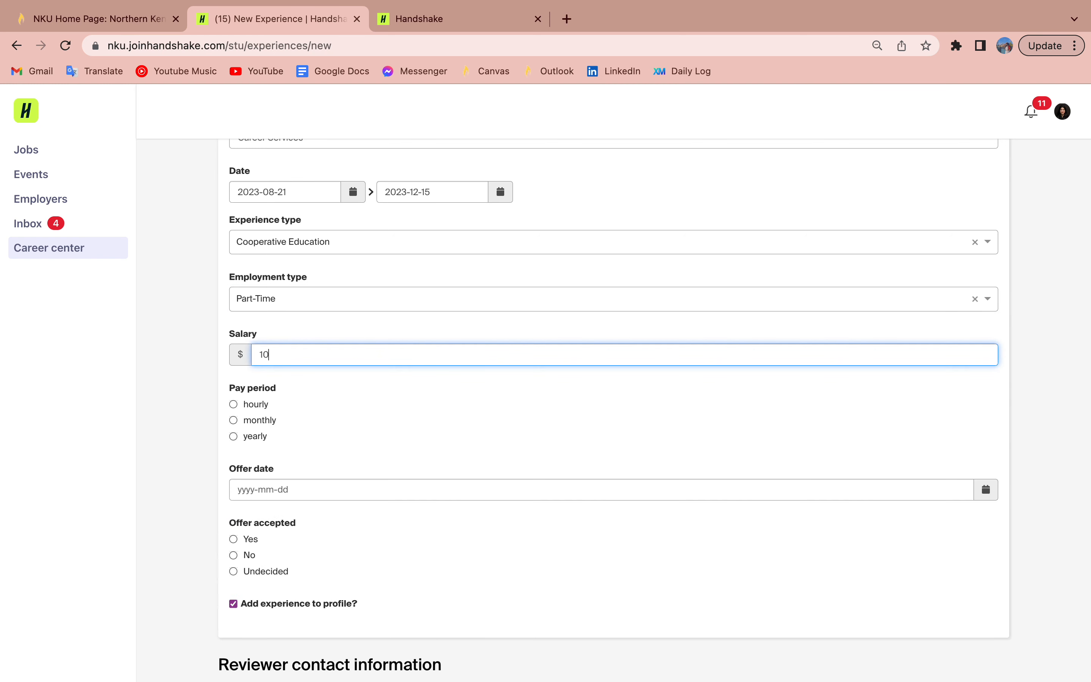
pyautogui.click(233, 404)
pyautogui.scroll(-3, 541, 406)
# Step: Set the offer date to July 24, 2023
pyautogui.click(986, 385)
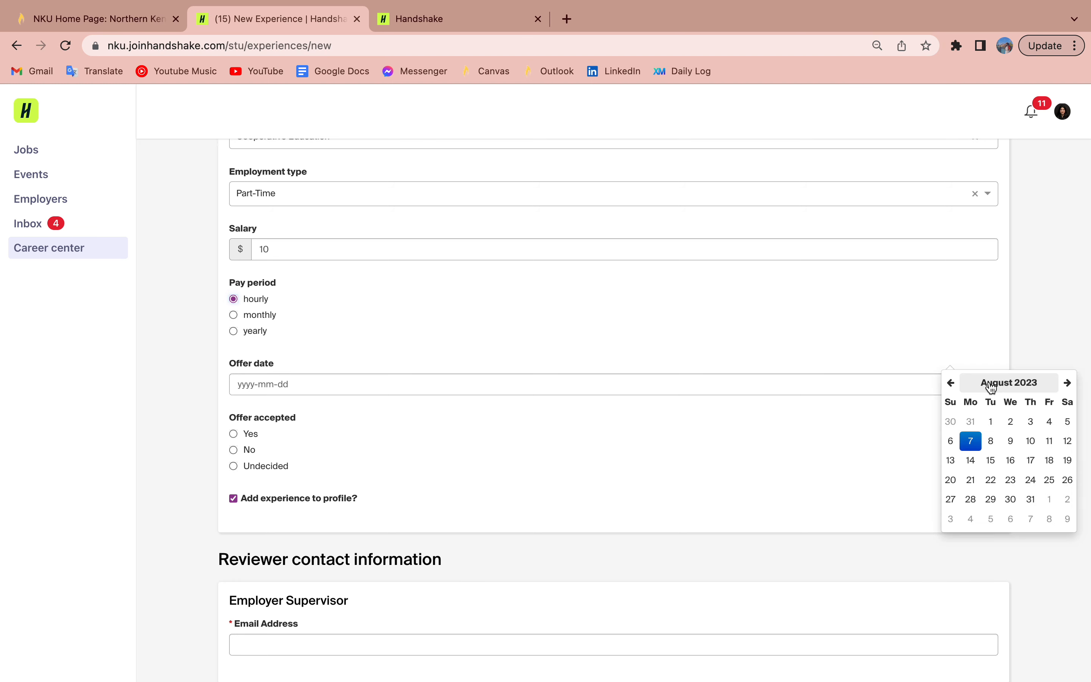
pyautogui.click(951, 383)
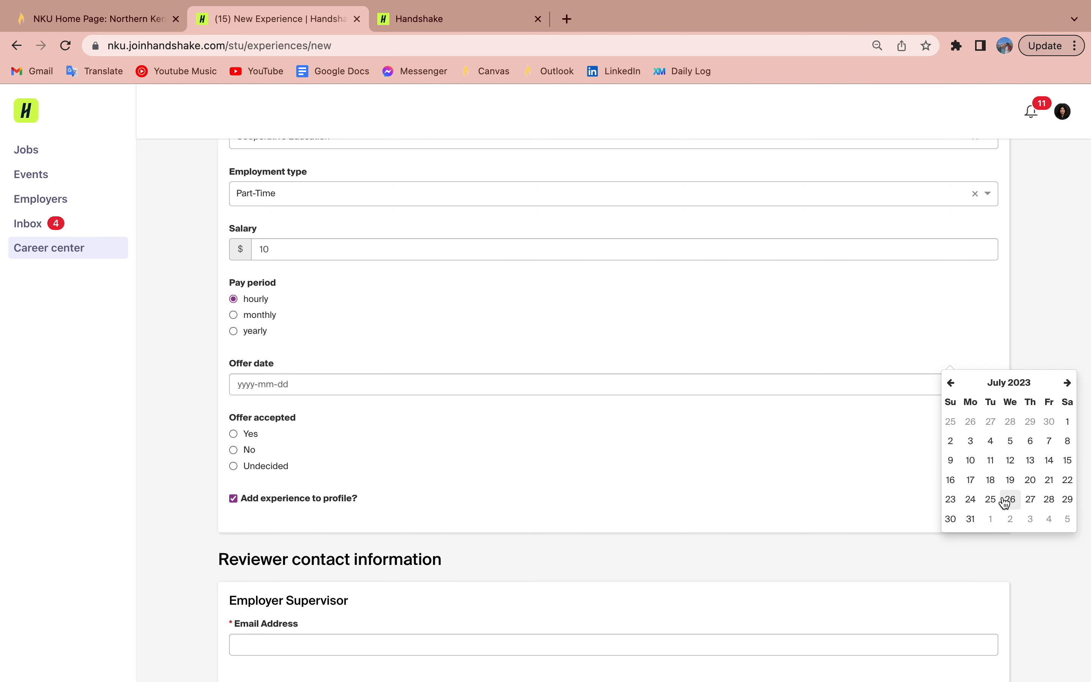
pyautogui.click(970, 498)
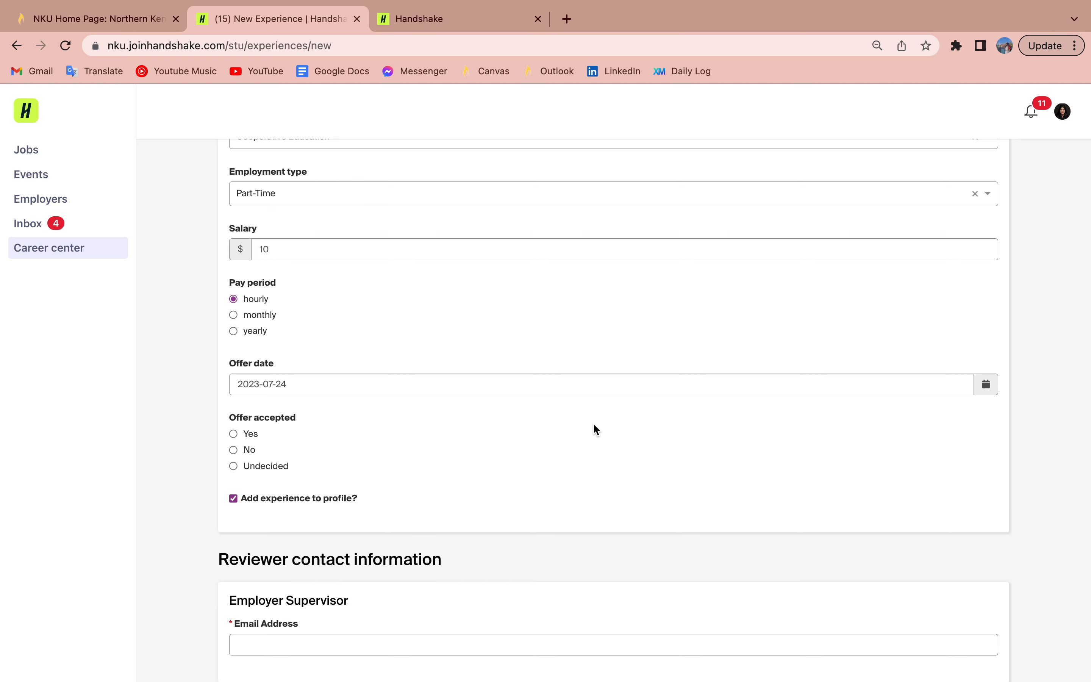
pyautogui.scroll(-2, 593, 426)
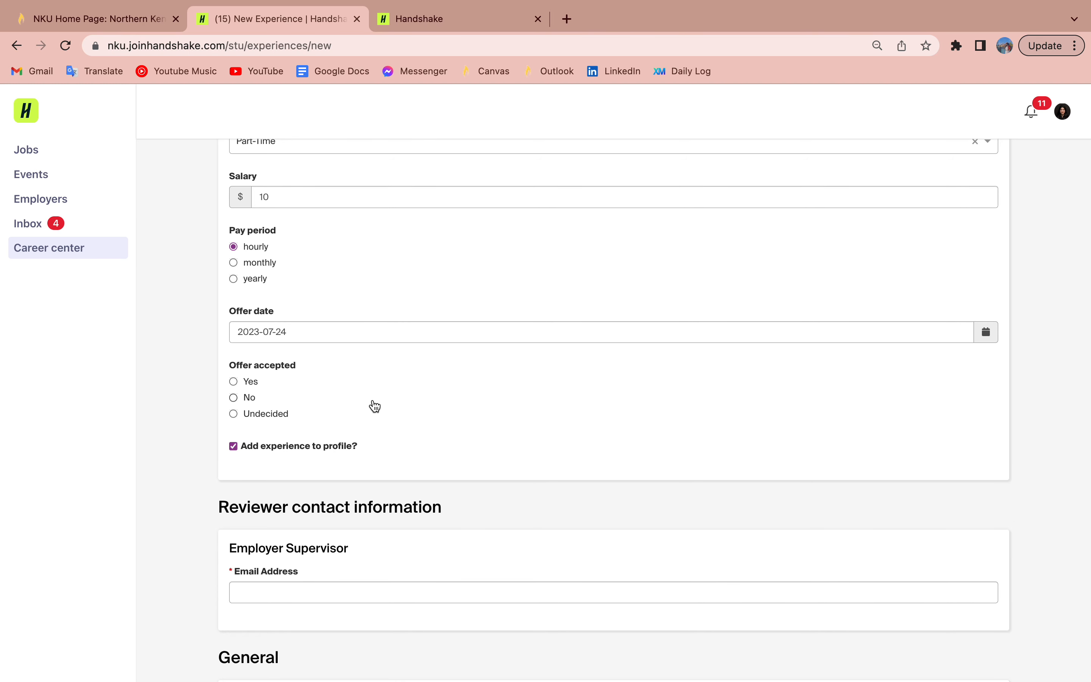
# Step: Mark the offer as accepted on July 26, 2023
pyautogui.click(250, 388)
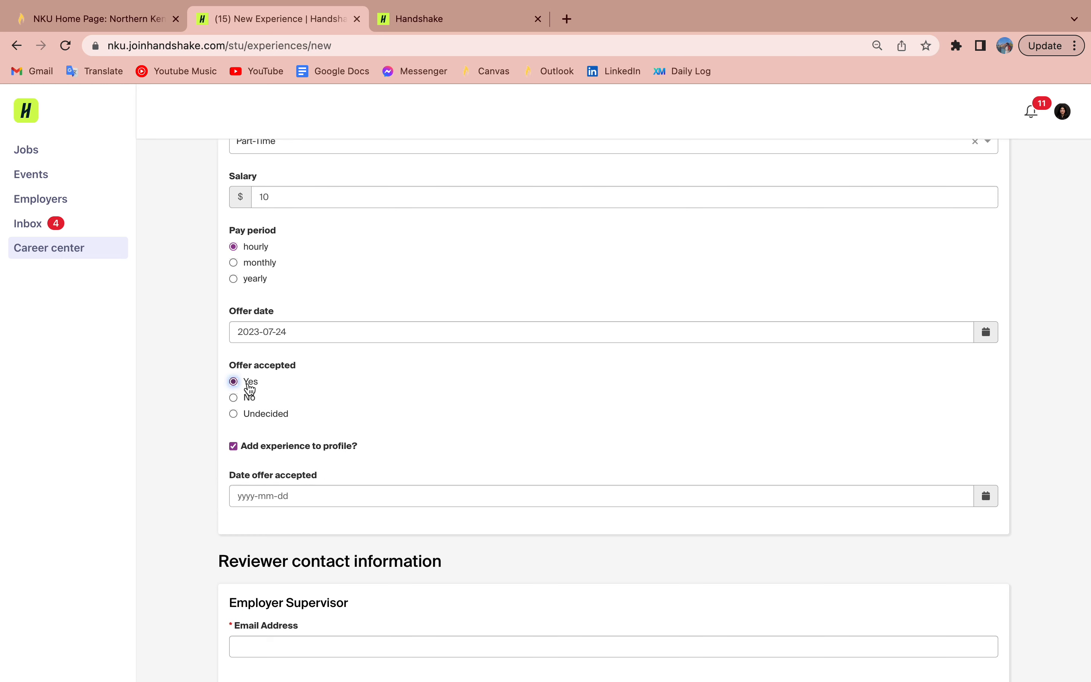
pyautogui.scroll(-3, 250, 405)
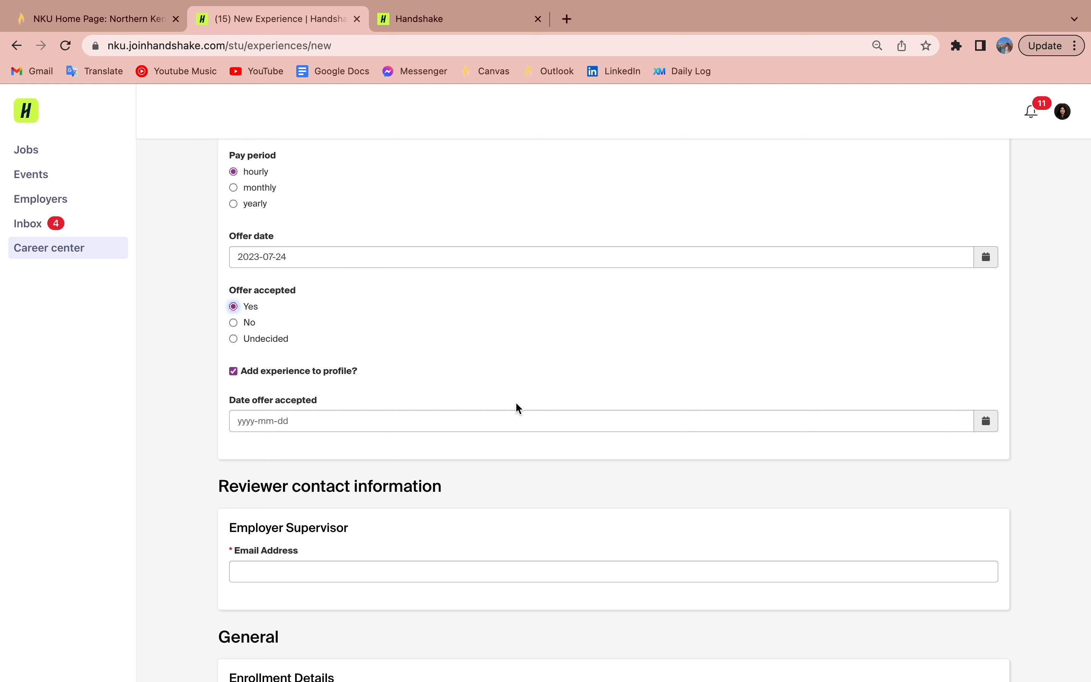
pyautogui.click(983, 421)
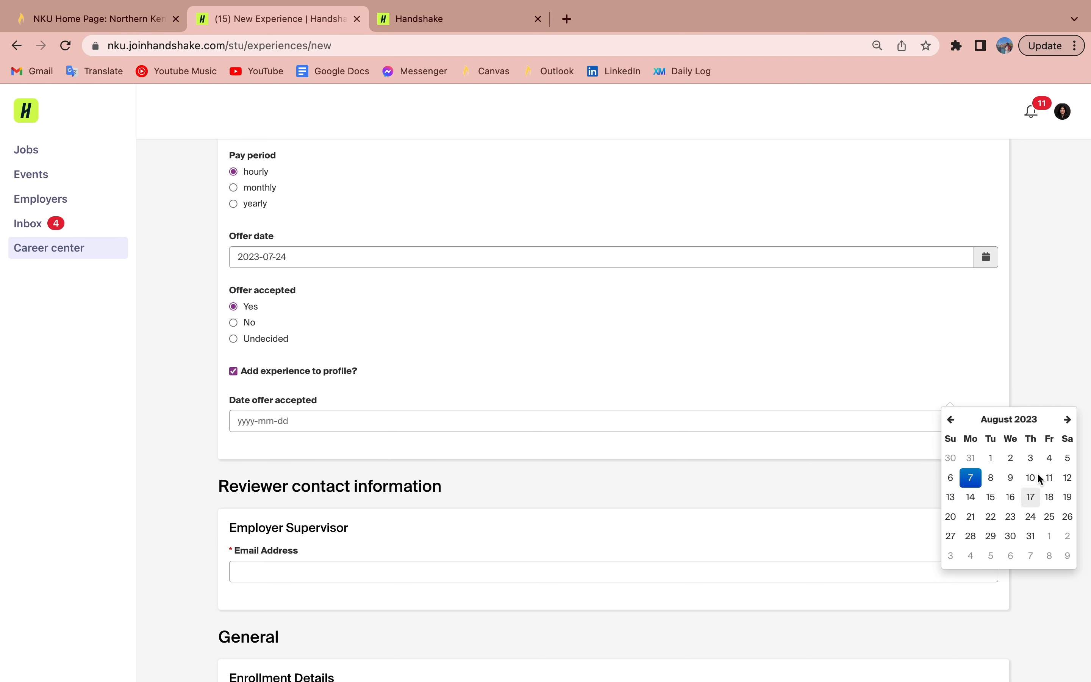
pyautogui.click(950, 419)
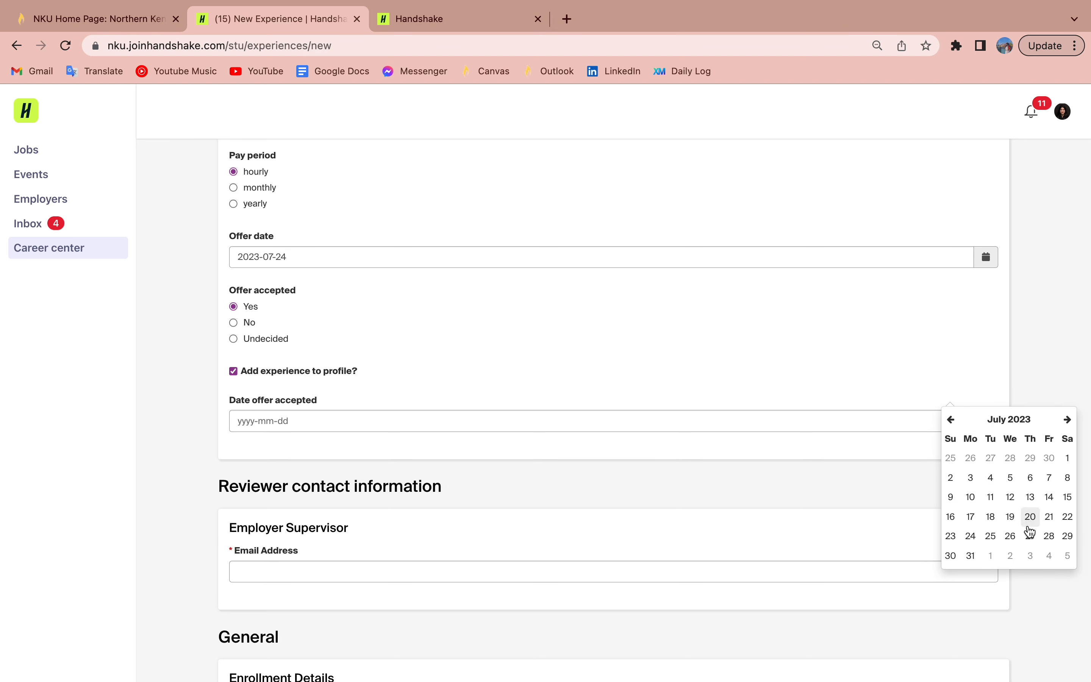
pyautogui.click(1011, 537)
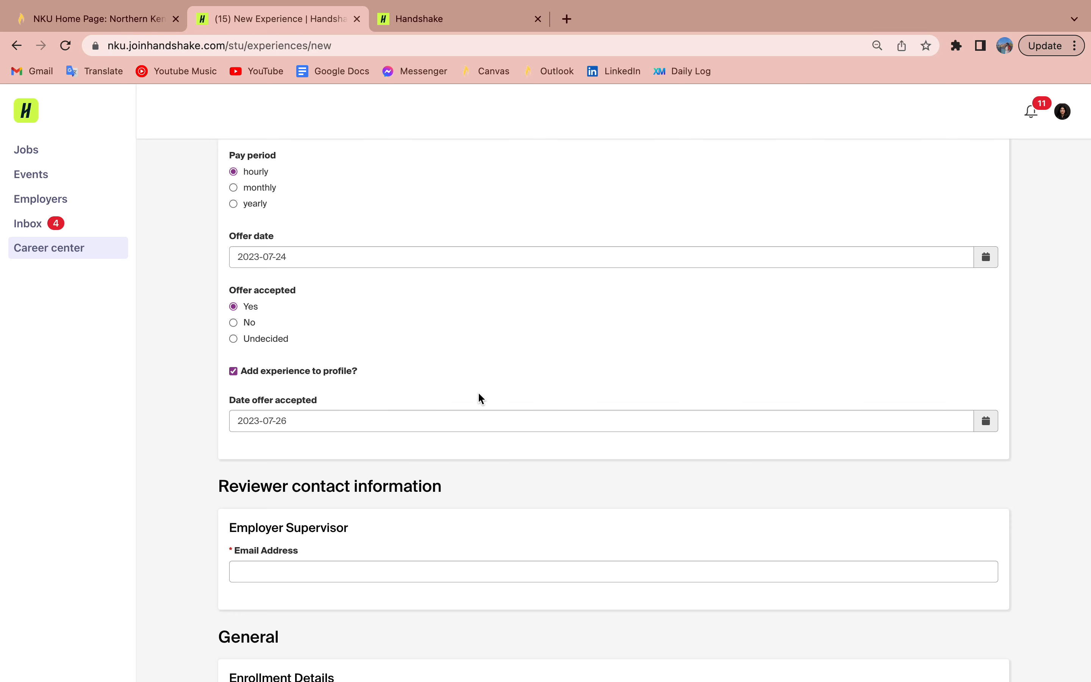
pyautogui.scroll(-5, 479, 393)
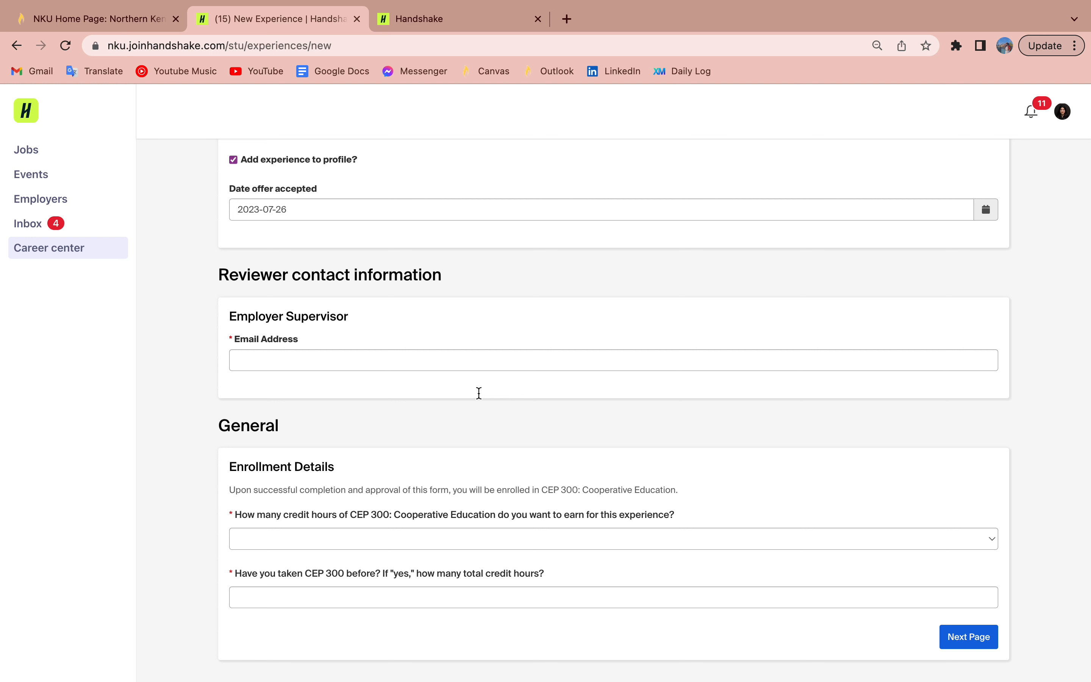
# Step: Enter the employer supervisor's e-mail address so the approver's name fills in
pyautogui.click(458, 356)
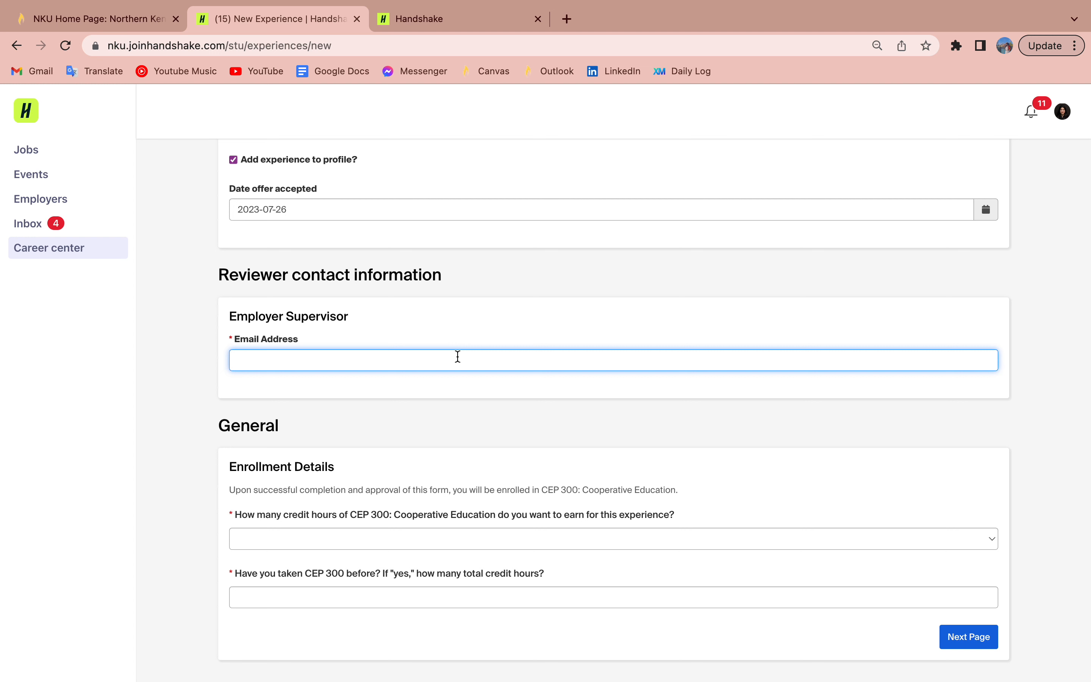
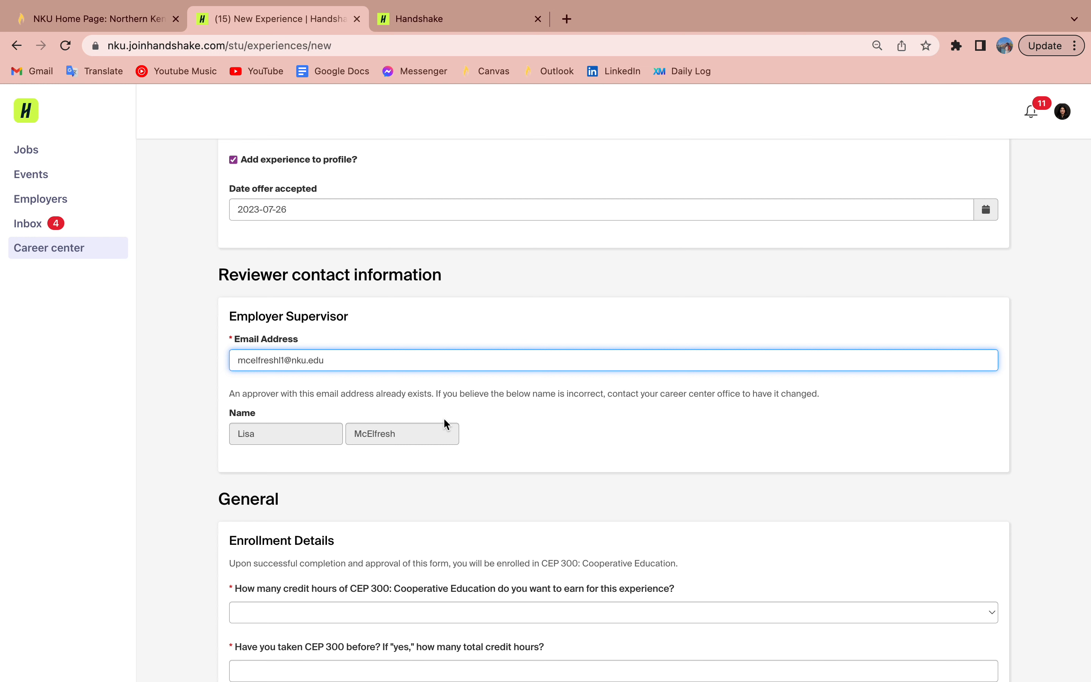
pyautogui.scroll(-3, 443, 423)
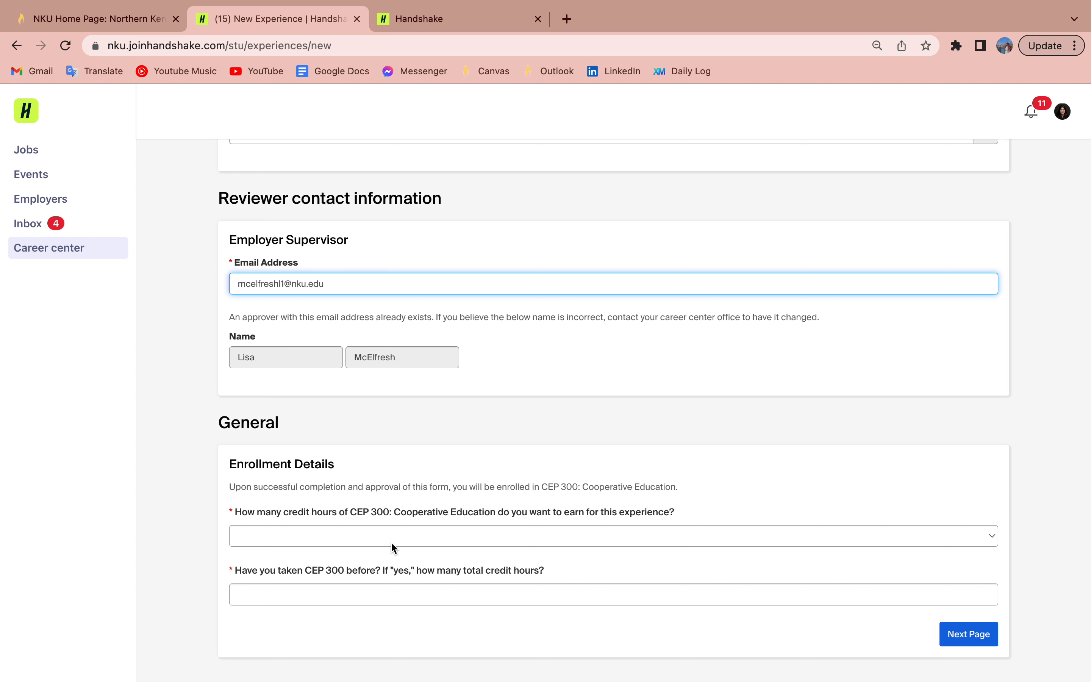
pyautogui.click(372, 537)
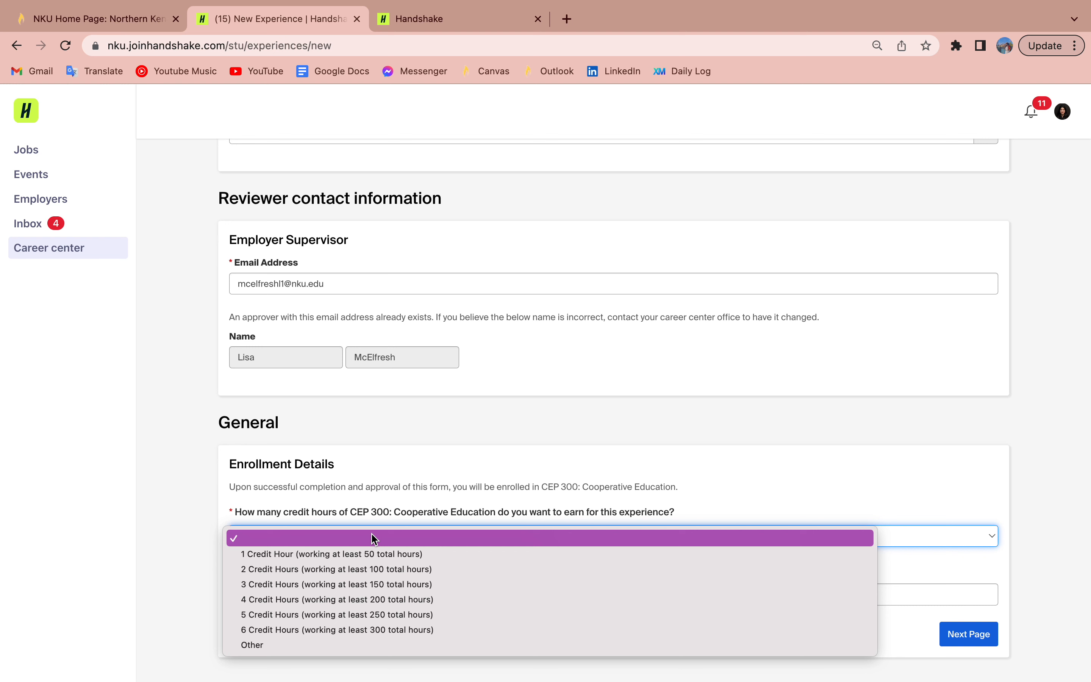
# Step: Choose 2 Credit Hours, answer No to having taken CEP 300, and go to the next page
pyautogui.click(363, 569)
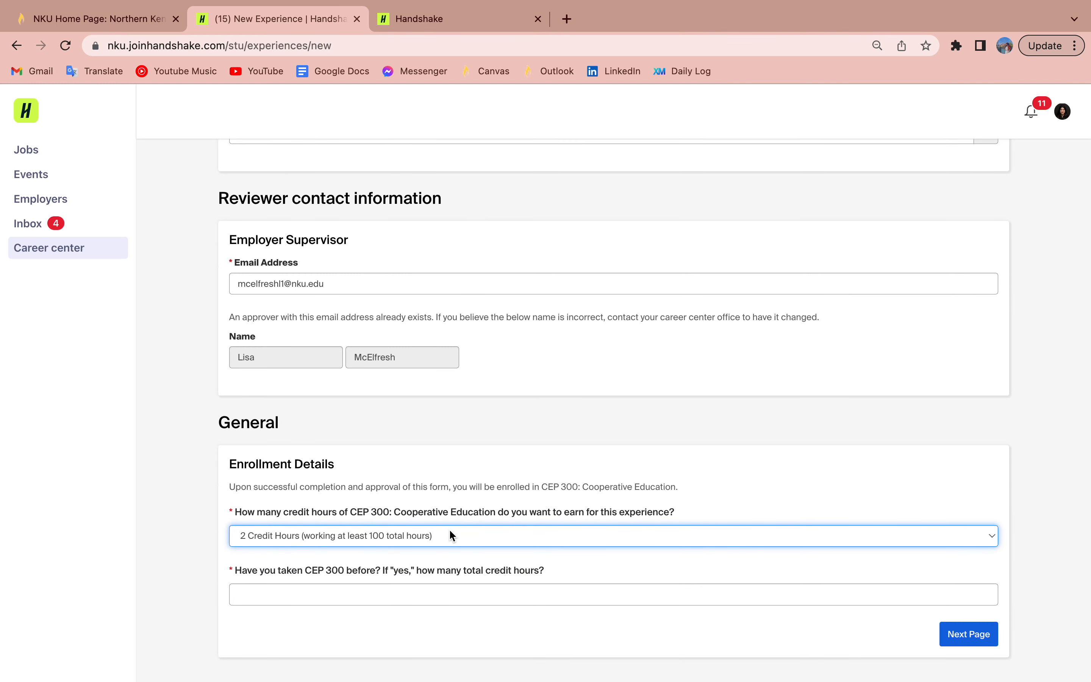
pyautogui.click(419, 597)
pyautogui.write('No')
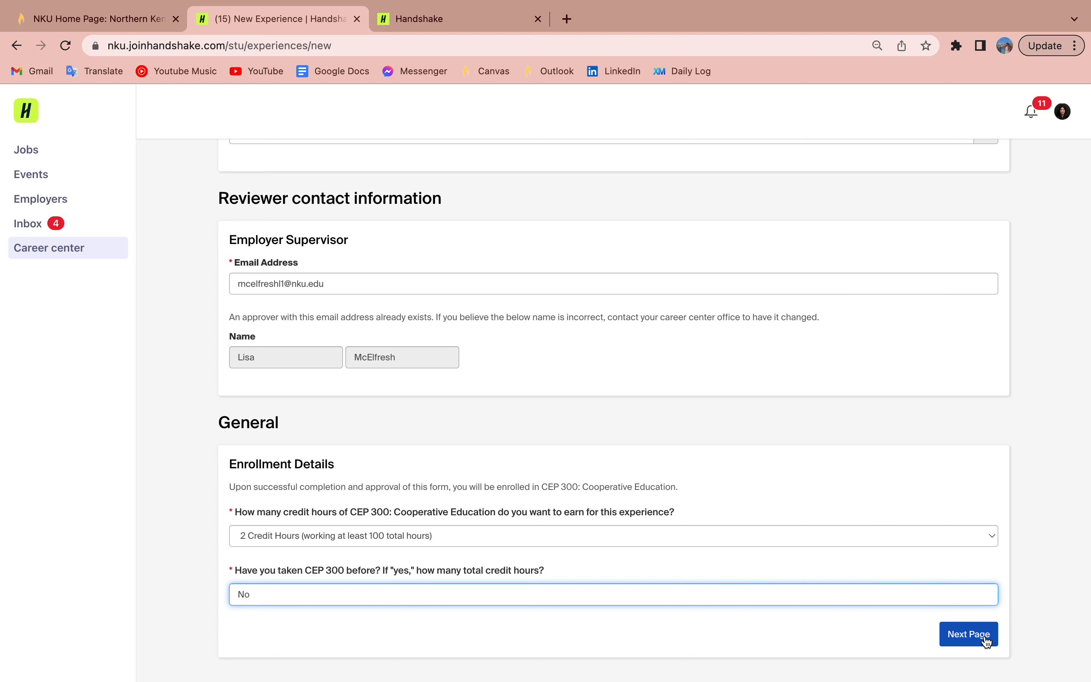
pyautogui.click(969, 634)
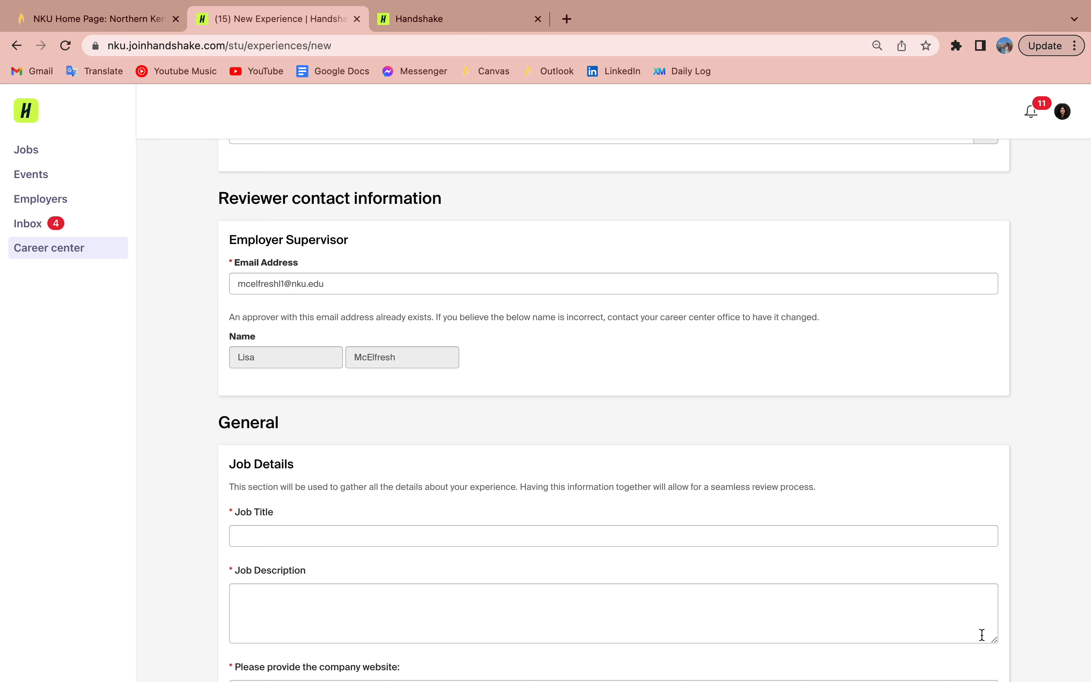
# Step: Enter Job Title 'Communication Intern' and Job Description 'Test'
pyautogui.scroll(-3, 642, 565)
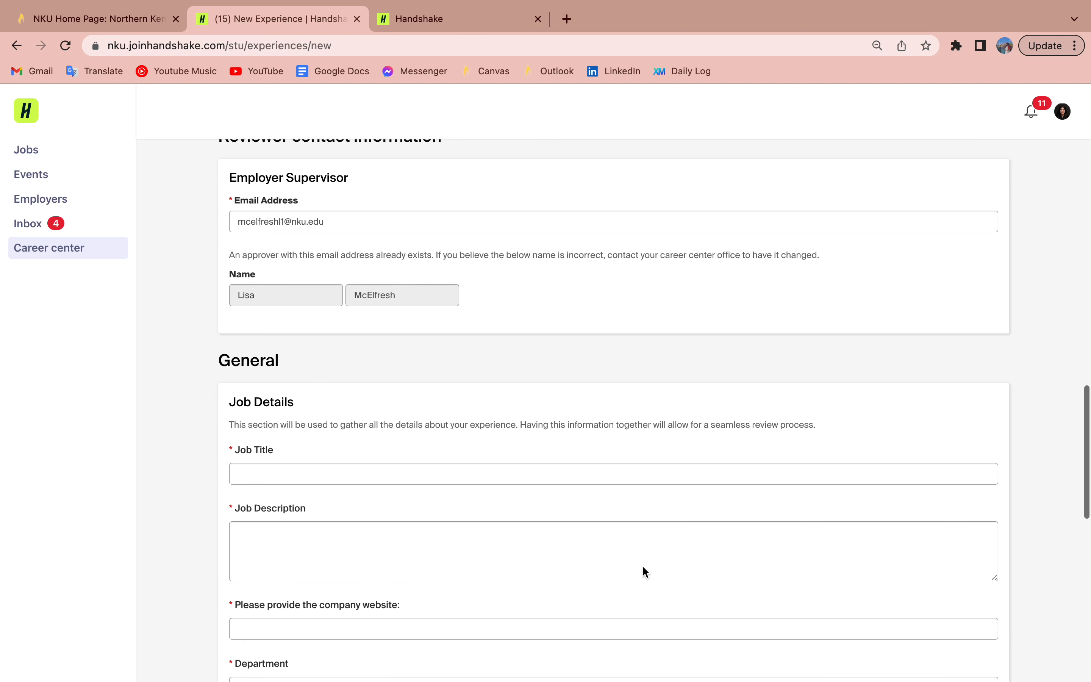
pyautogui.scroll(-2, 642, 565)
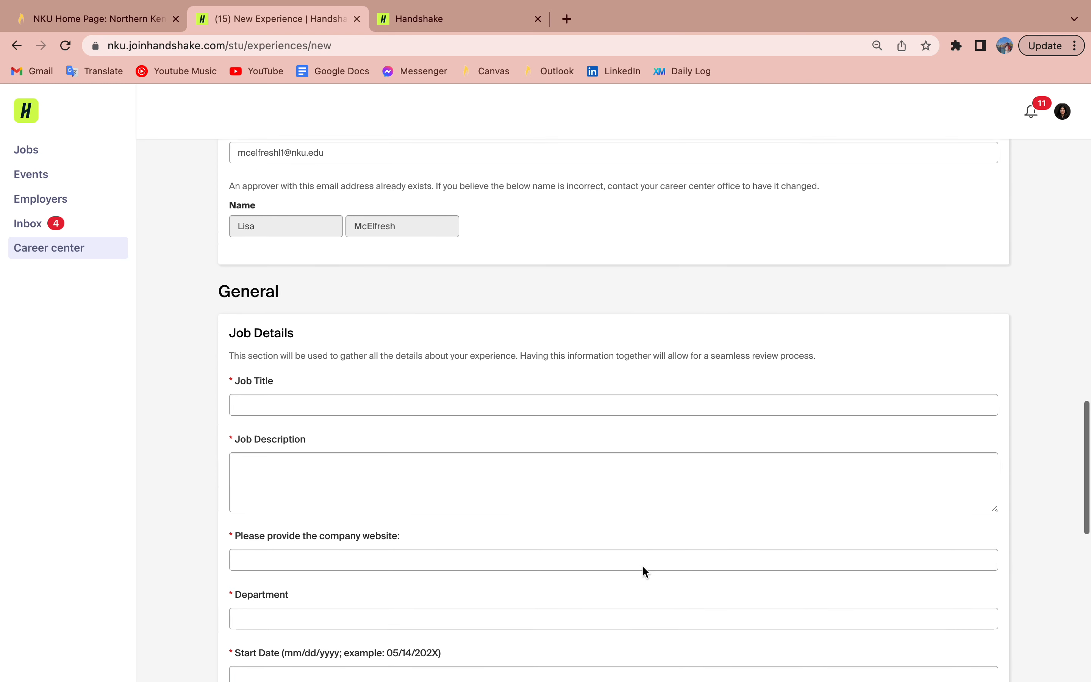
pyautogui.click(454, 406)
pyautogui.write('Commun')
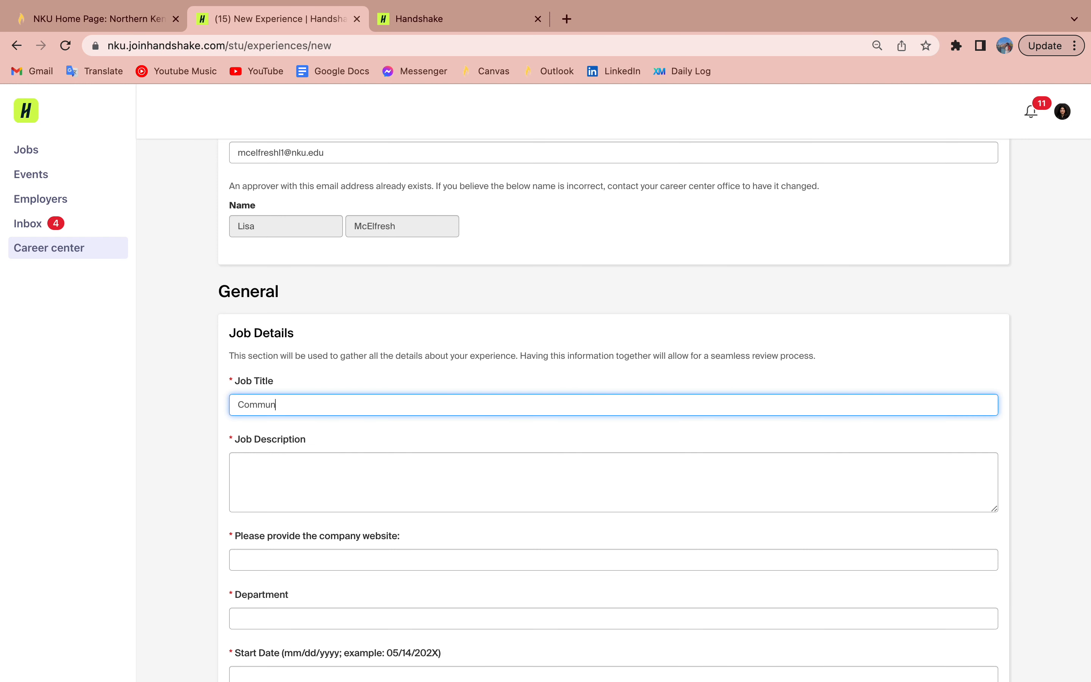
pyautogui.write('ication Intern')
pyautogui.click(419, 466)
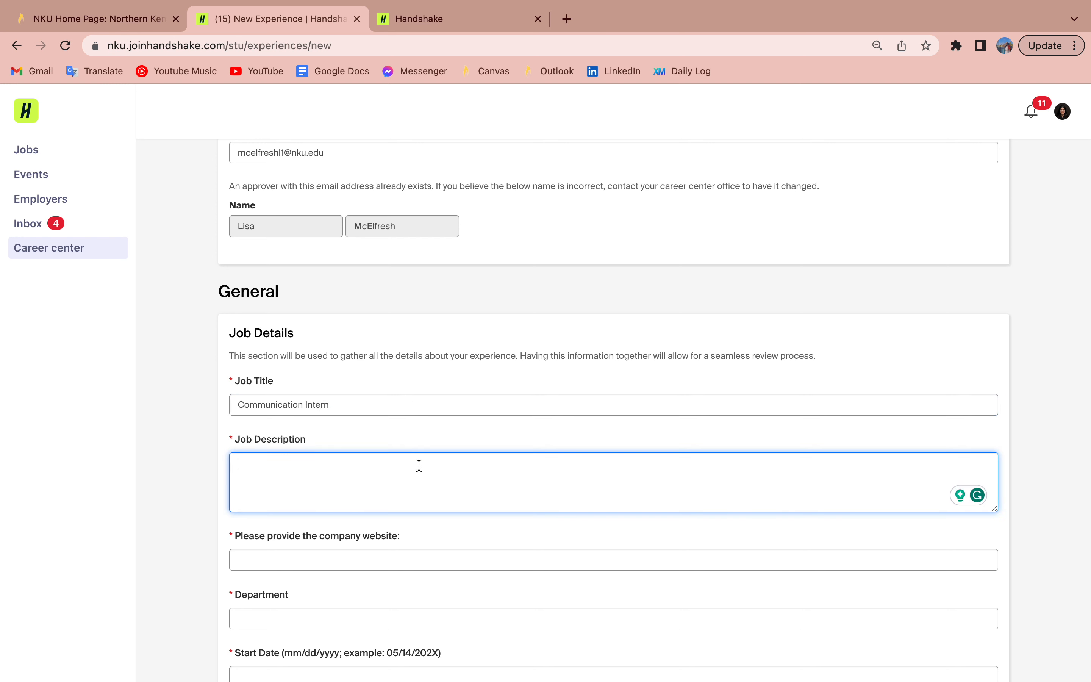
pyautogui.write('Test')
# Step: Set the company website to 'Test' and the department to 'Career Services'
pyautogui.scroll(-3, 335, 478)
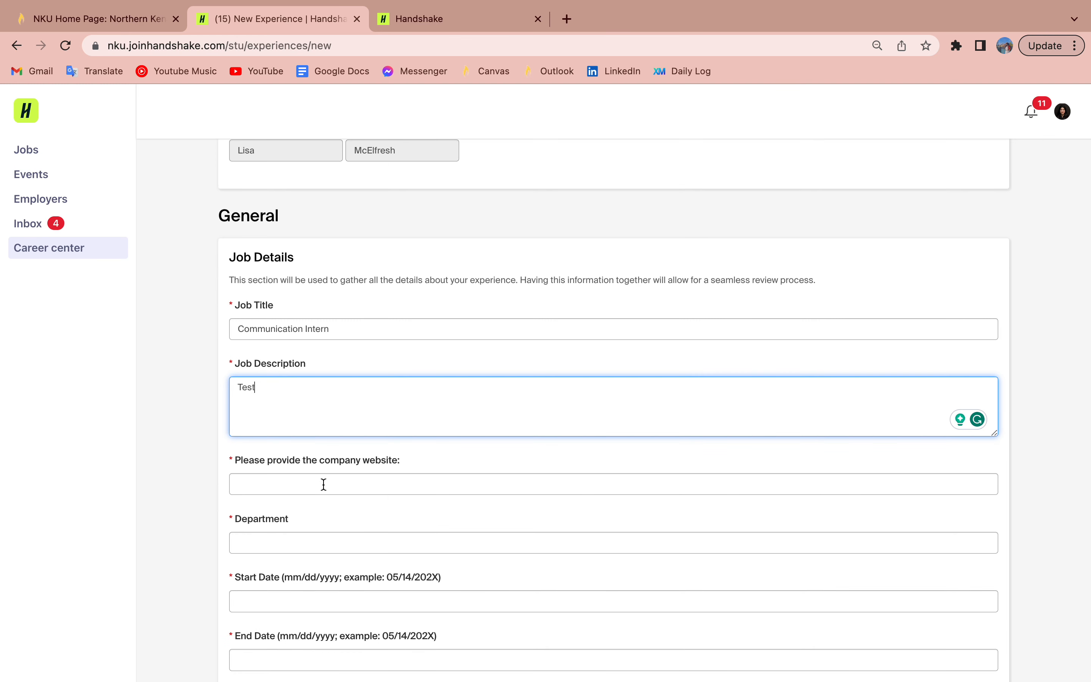
pyautogui.scroll(-2, 334, 477)
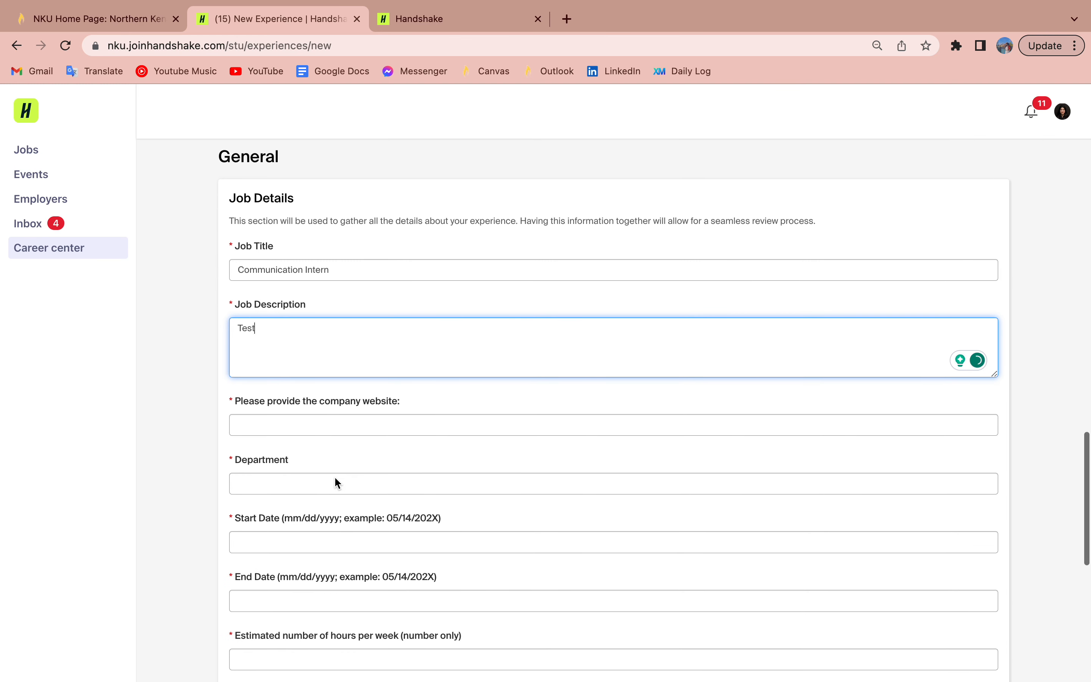
pyautogui.click(365, 429)
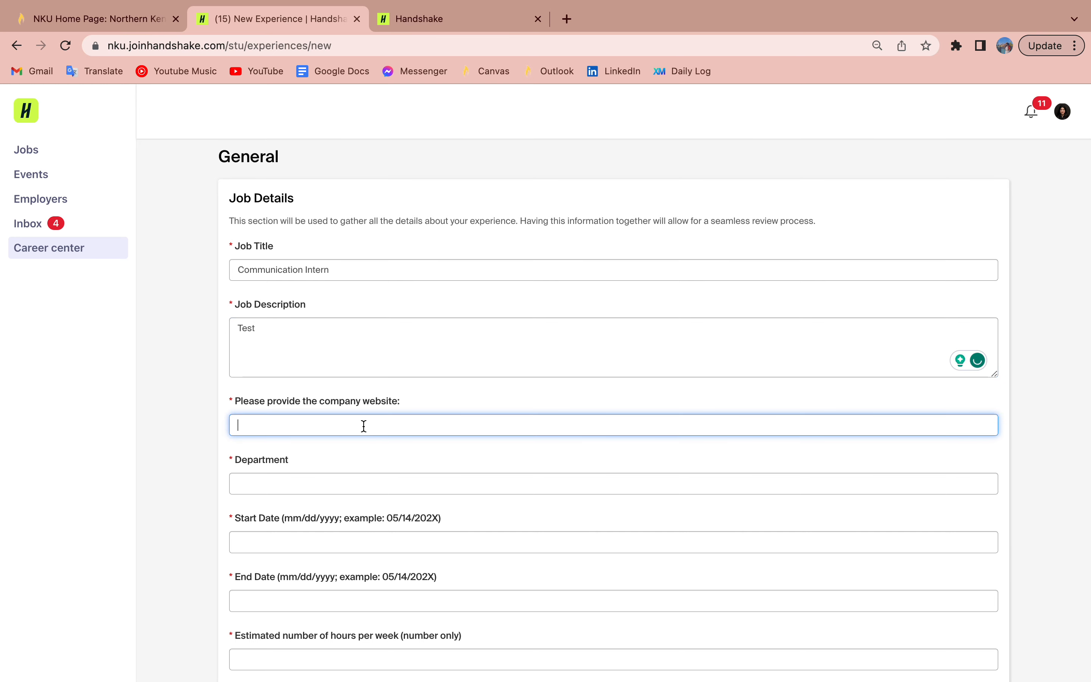
pyautogui.write('Test')
pyautogui.click(320, 483)
pyautogui.write('Ca')
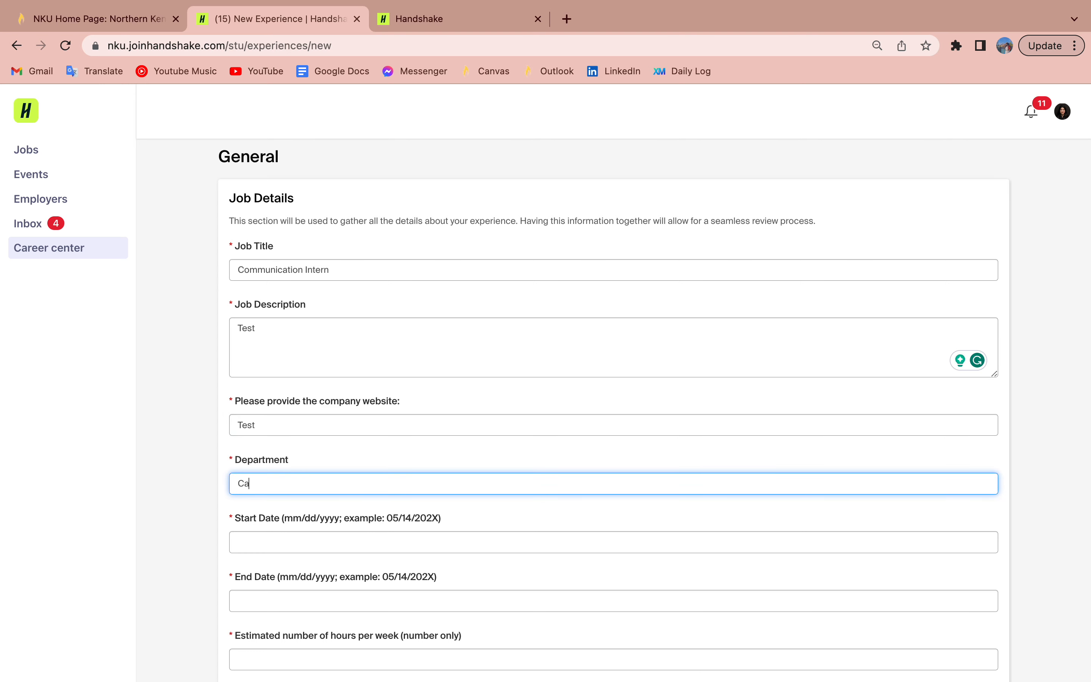
pyautogui.write('reer Services')
pyautogui.scroll(-3, 613, 406)
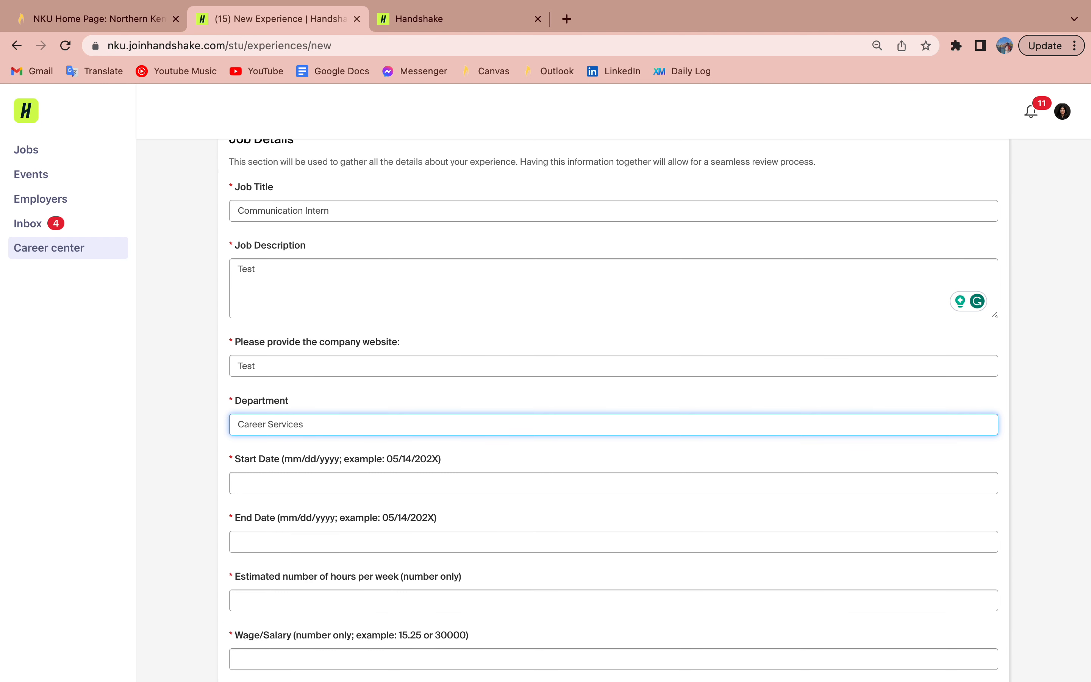
pyautogui.scroll(-2, 614, 405)
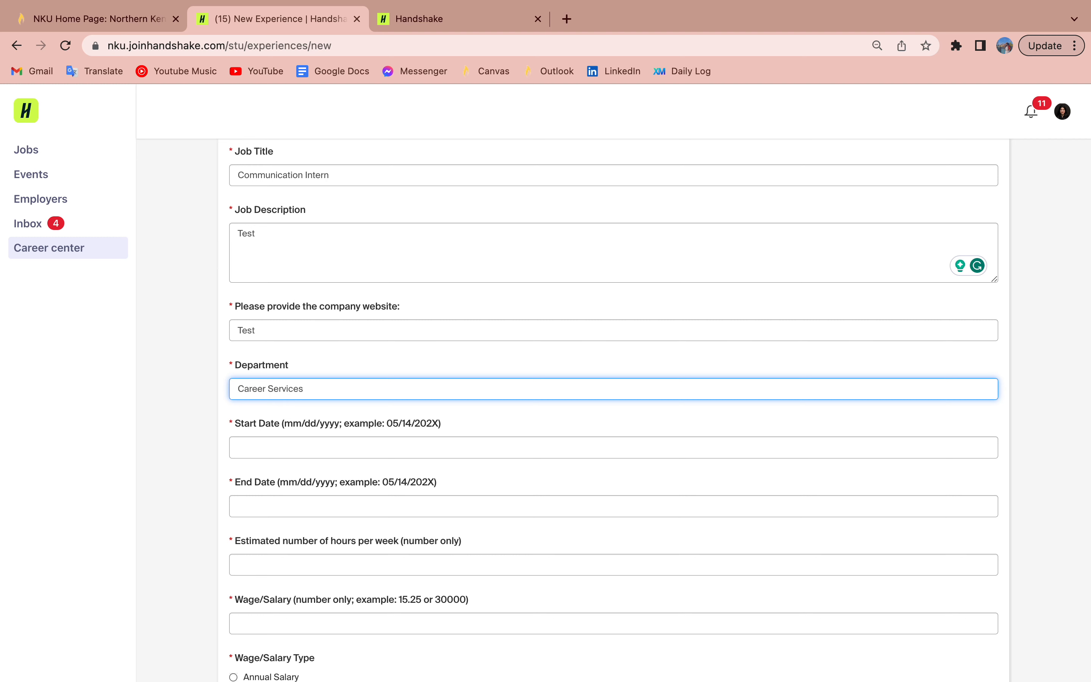
pyautogui.scroll(-2, 613, 406)
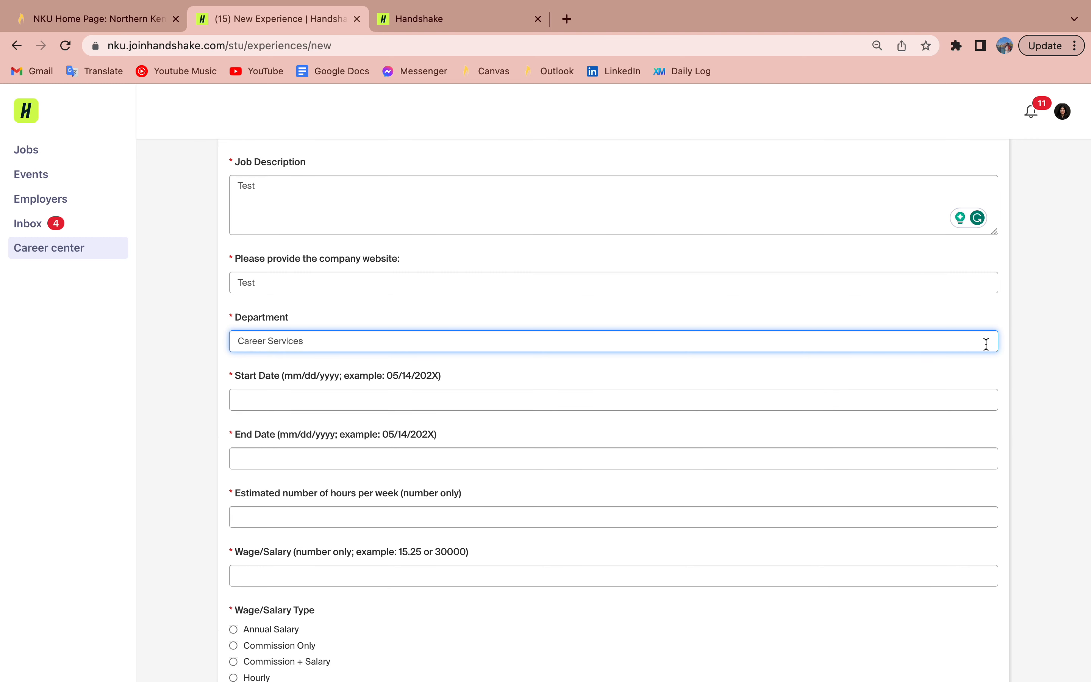
# Step: Set the start date to 08/21/2023 and the end date to 12/15/2023
pyautogui.click(451, 408)
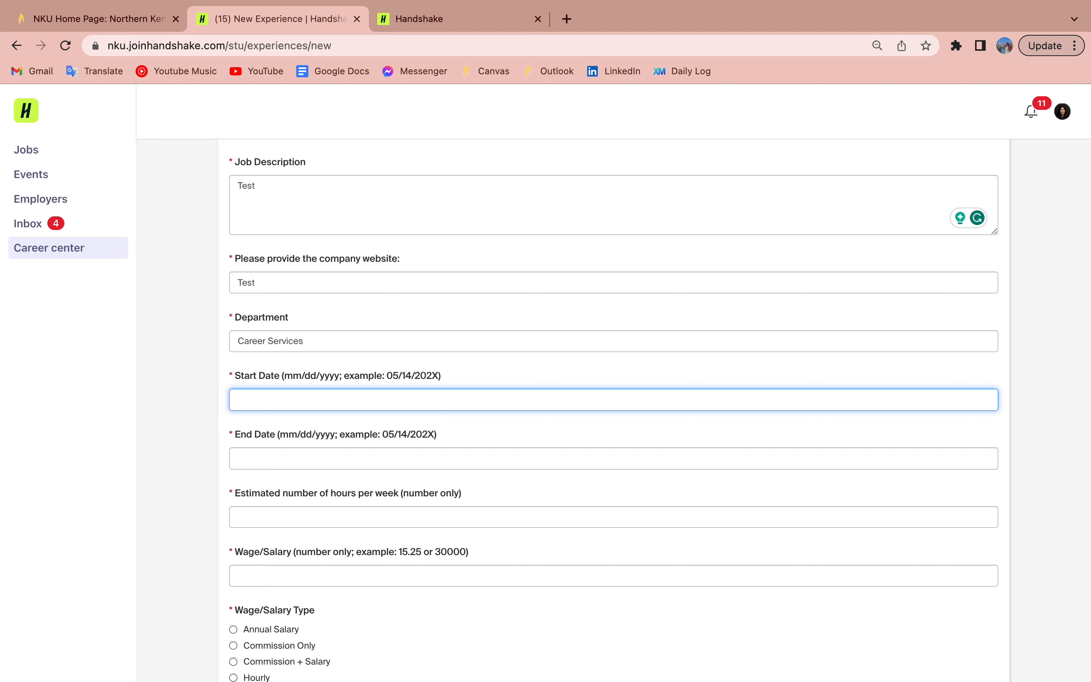
pyautogui.write('08/21/2023')
pyautogui.click(437, 462)
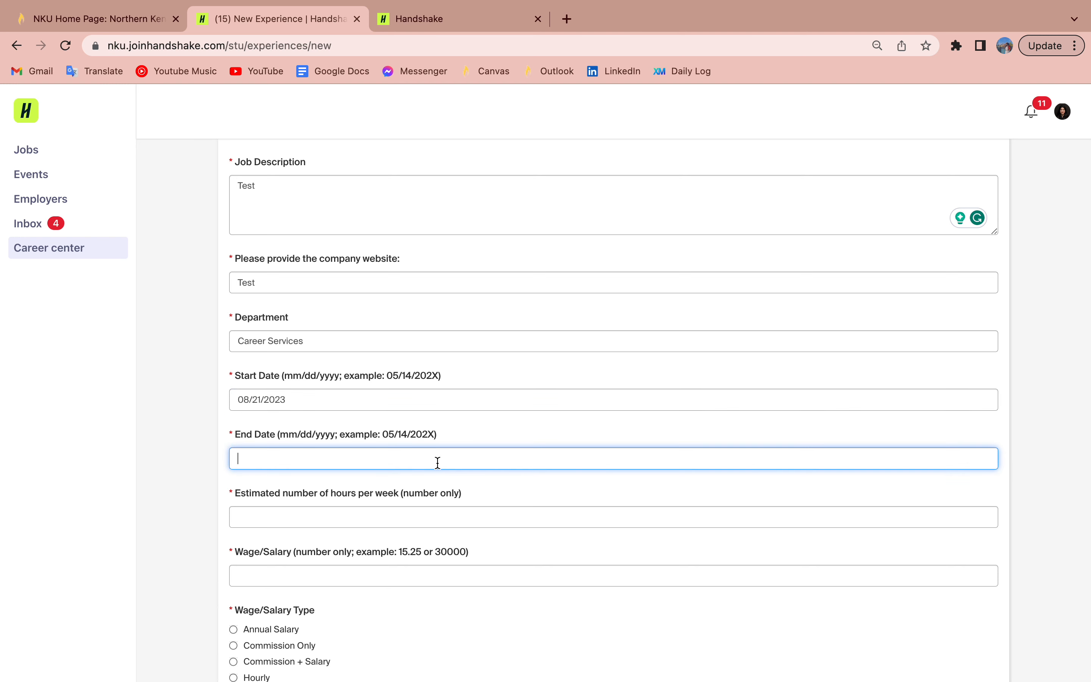
pyautogui.write('12/15/2023')
# Step: Enter 10 hours per week and a wage of 10, marked Hourly
pyautogui.click(414, 510)
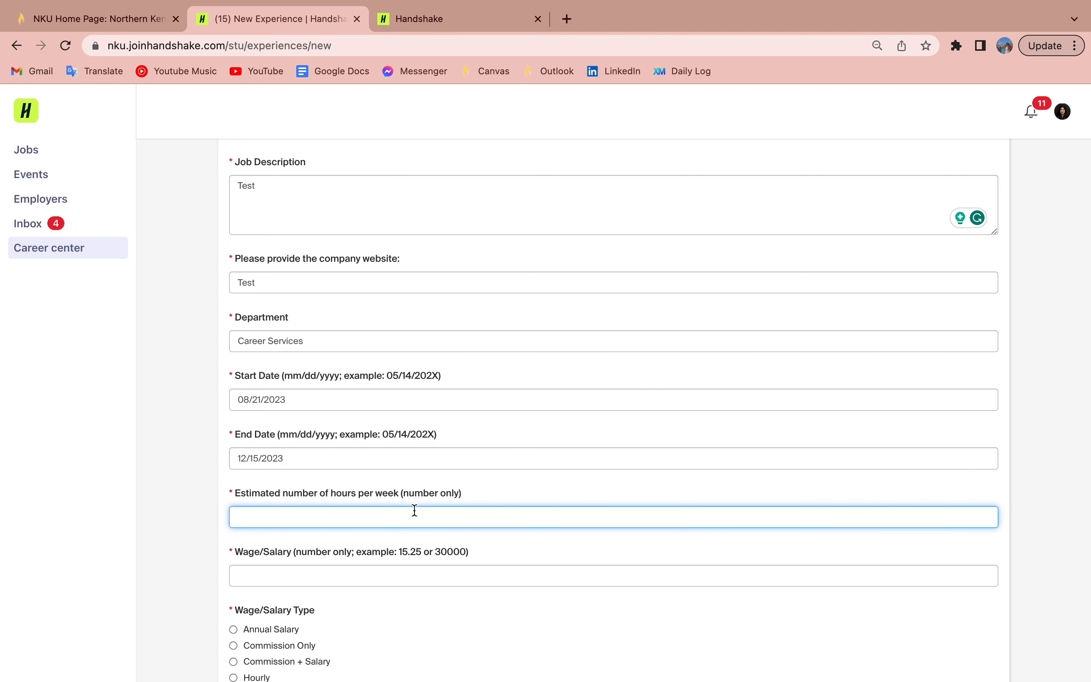
pyautogui.scroll(-2, 415, 510)
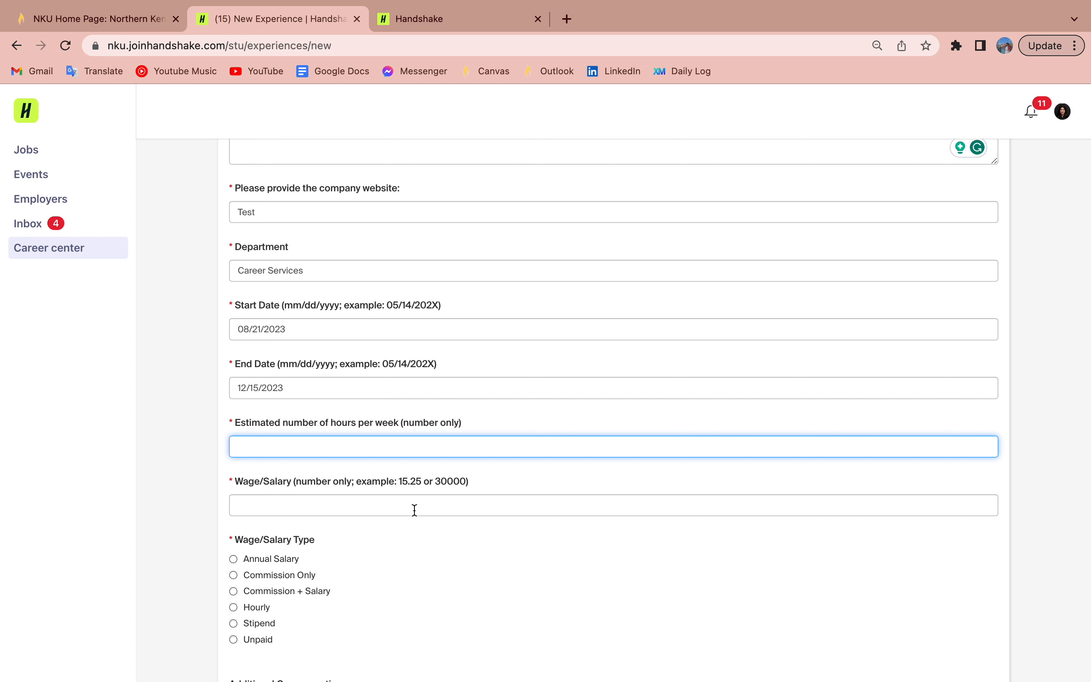
pyautogui.write('10')
pyautogui.click(378, 486)
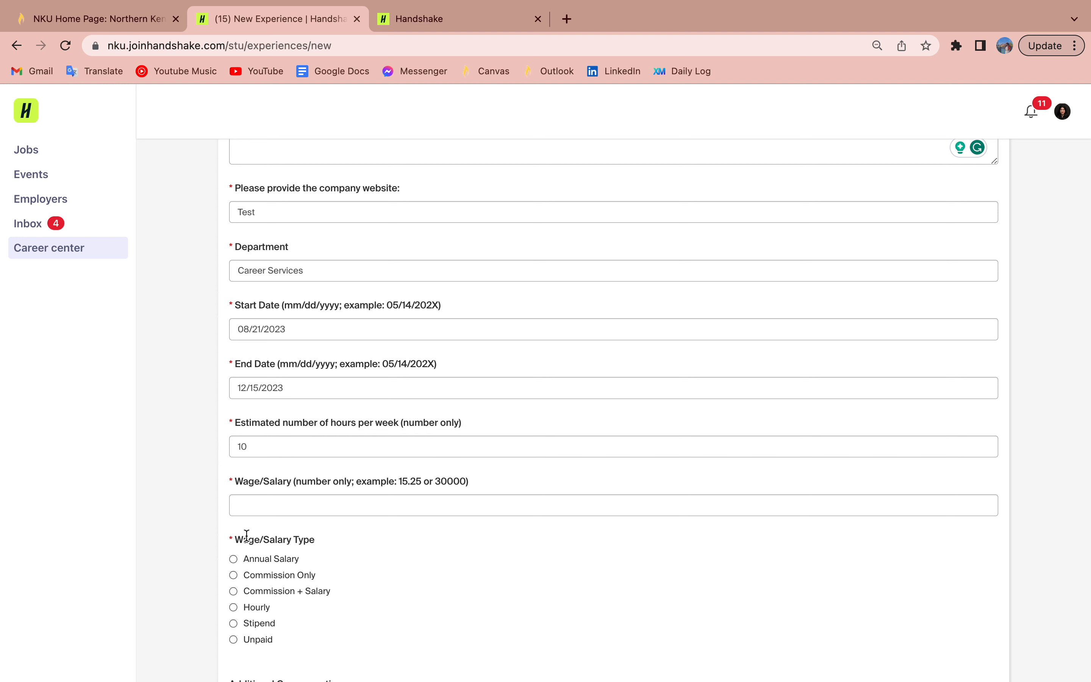
pyautogui.scroll(-1, 282, 481)
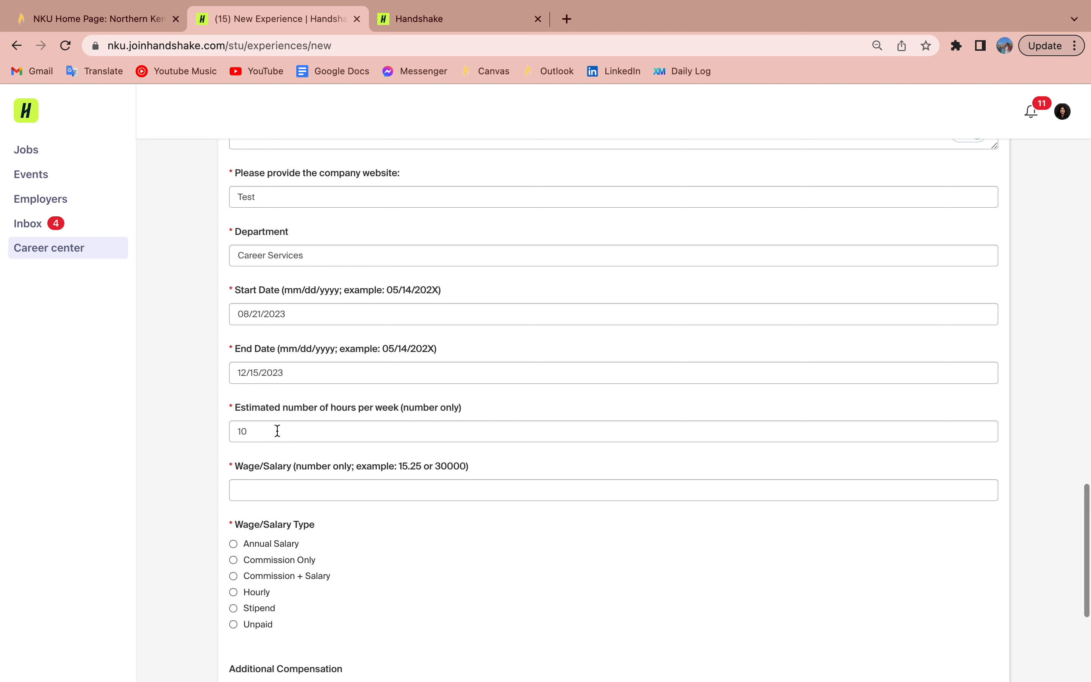
pyautogui.click(275, 431)
pyautogui.click(273, 490)
pyautogui.write('10')
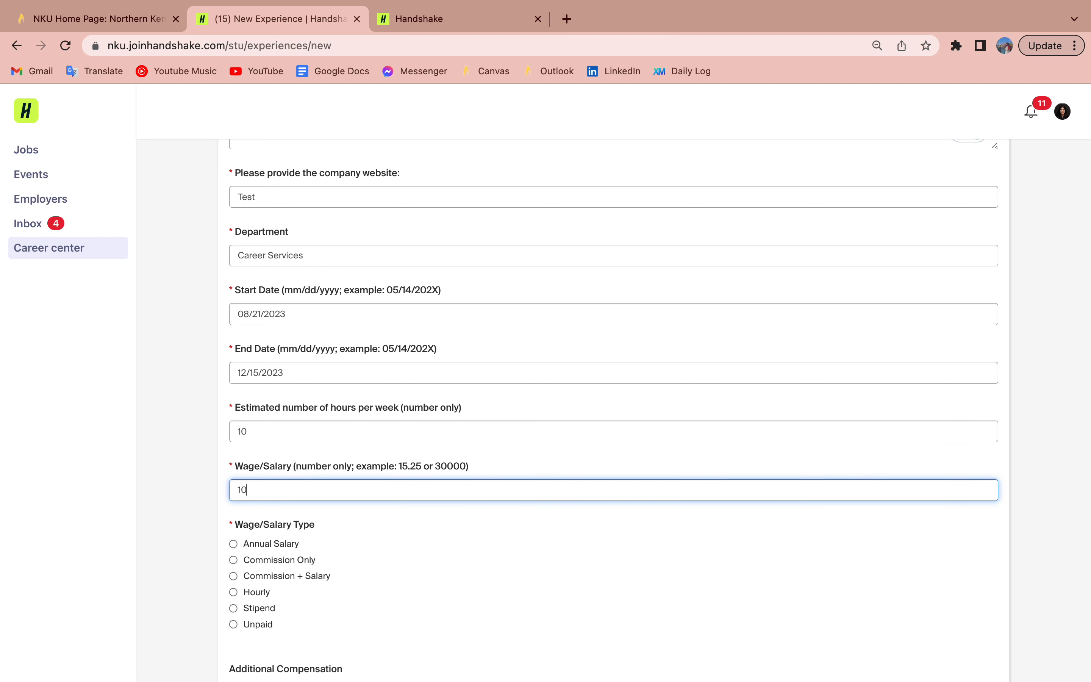
pyautogui.scroll(-1, 273, 542)
pyautogui.click(260, 568)
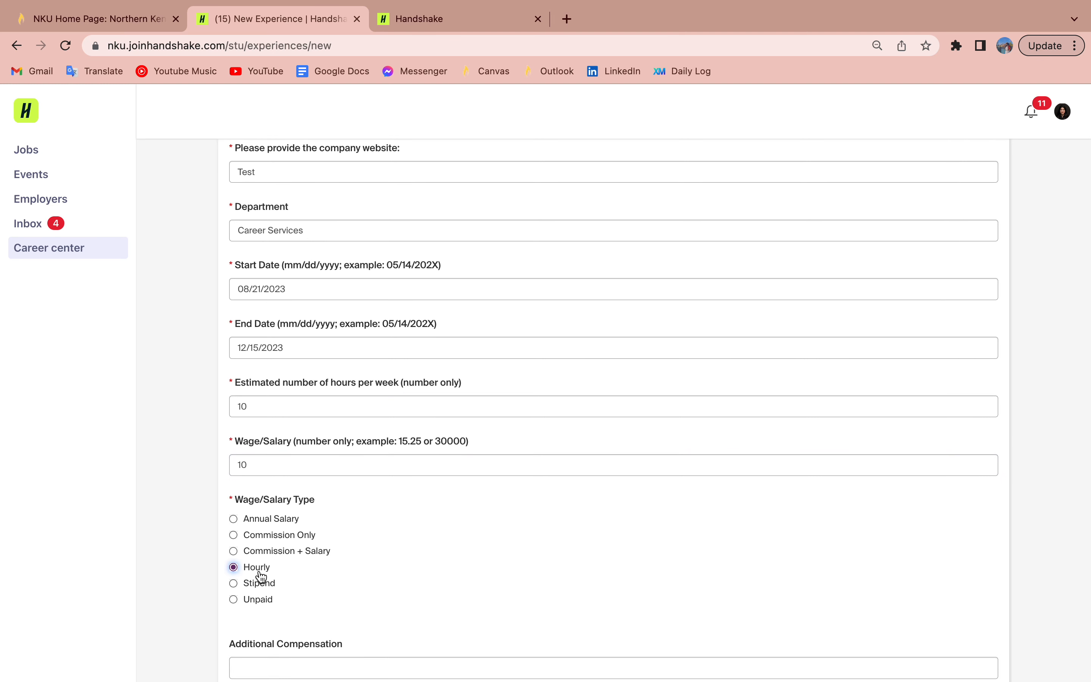
pyautogui.scroll(-3, 261, 576)
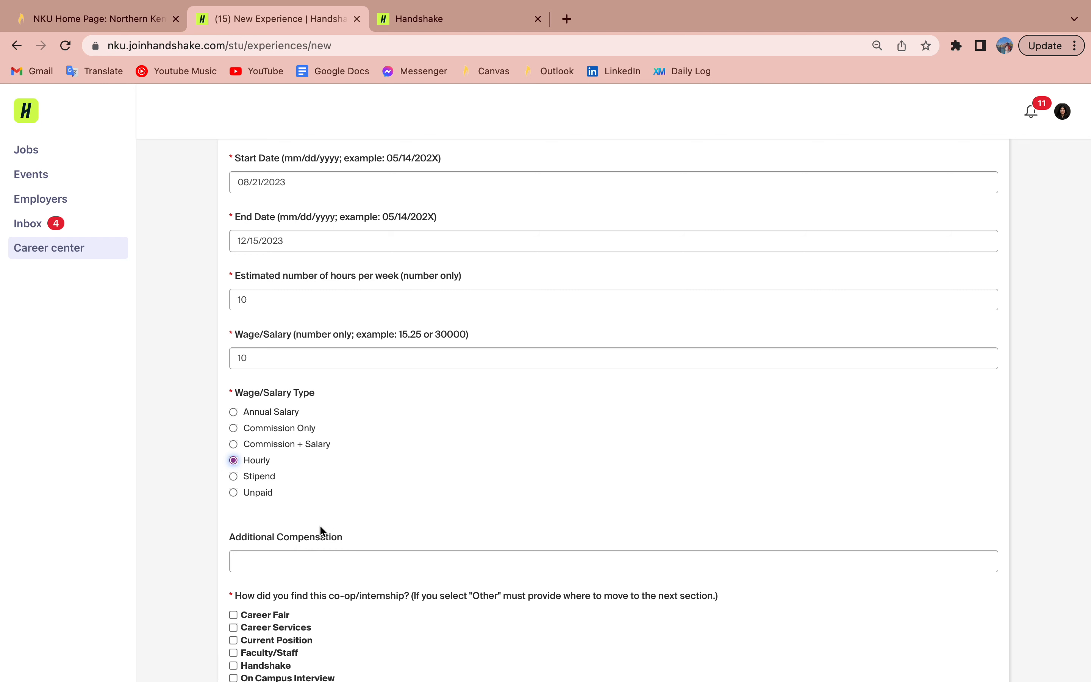
# Step: Tick Career Fair and Other 'Family/Friend' as sources; answer 'Yes, I have already taken CMST 396'
pyautogui.scroll(-3, 327, 526)
pyautogui.scroll(-2, 329, 534)
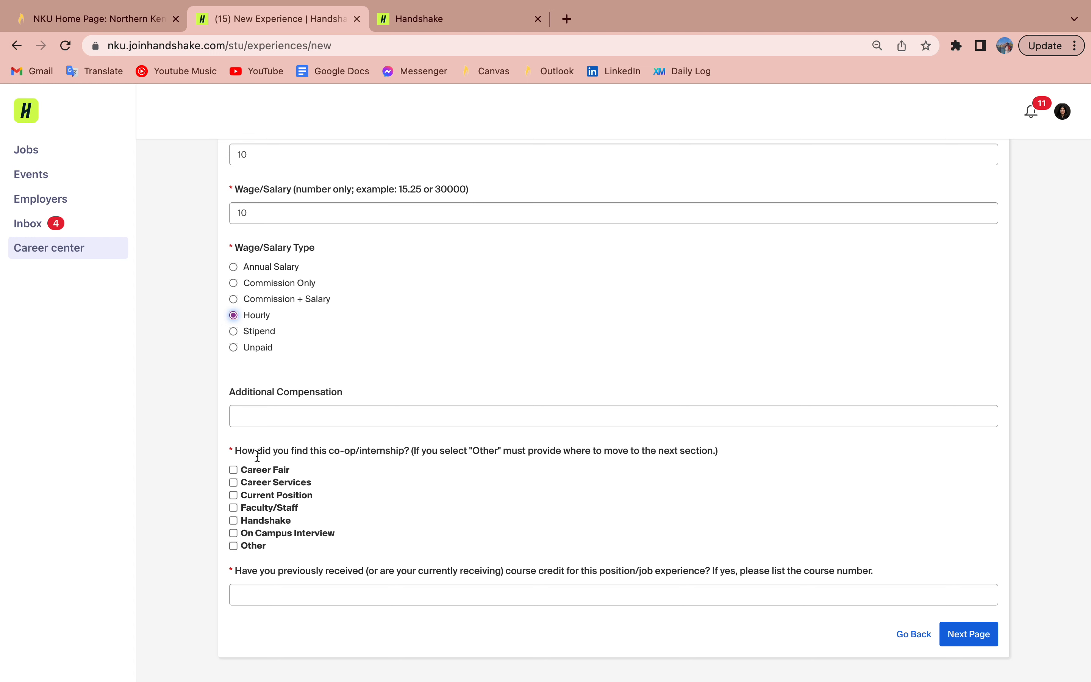
pyautogui.click(245, 469)
pyautogui.click(252, 547)
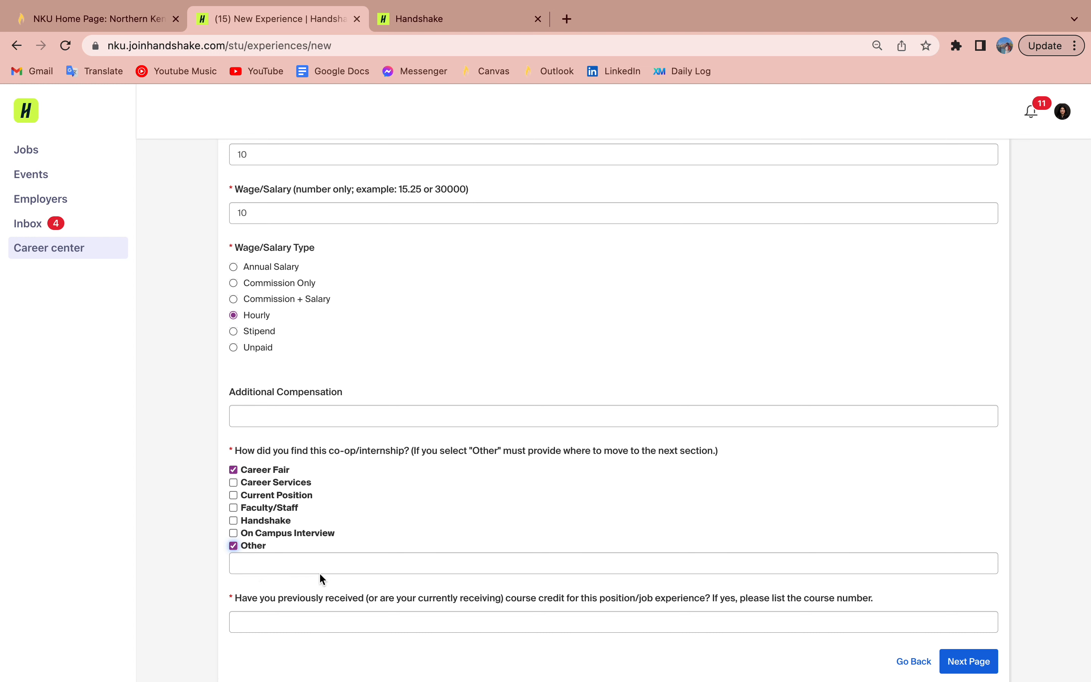
pyautogui.click(329, 559)
pyautogui.write('Family/Friend')
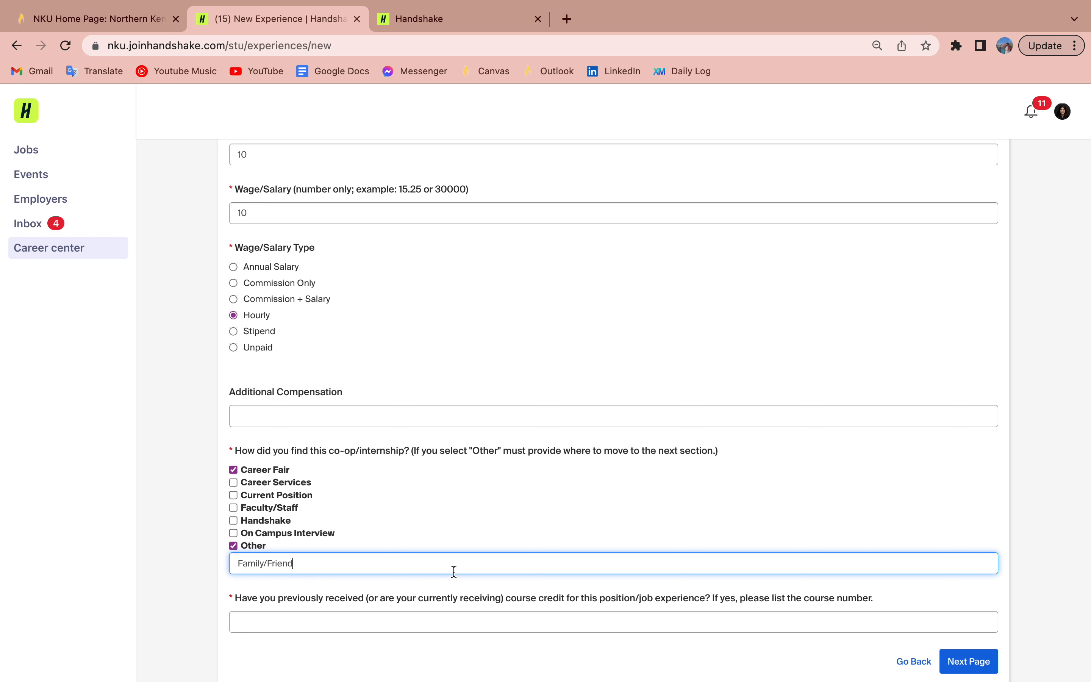
pyautogui.click(407, 621)
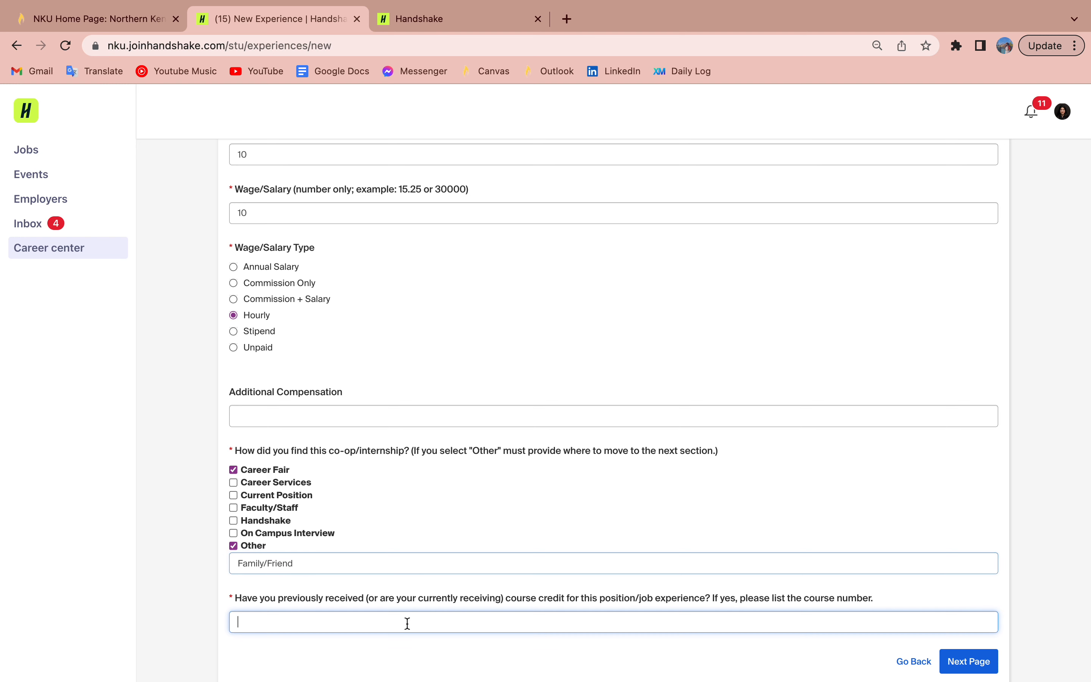
pyautogui.write('Yes')
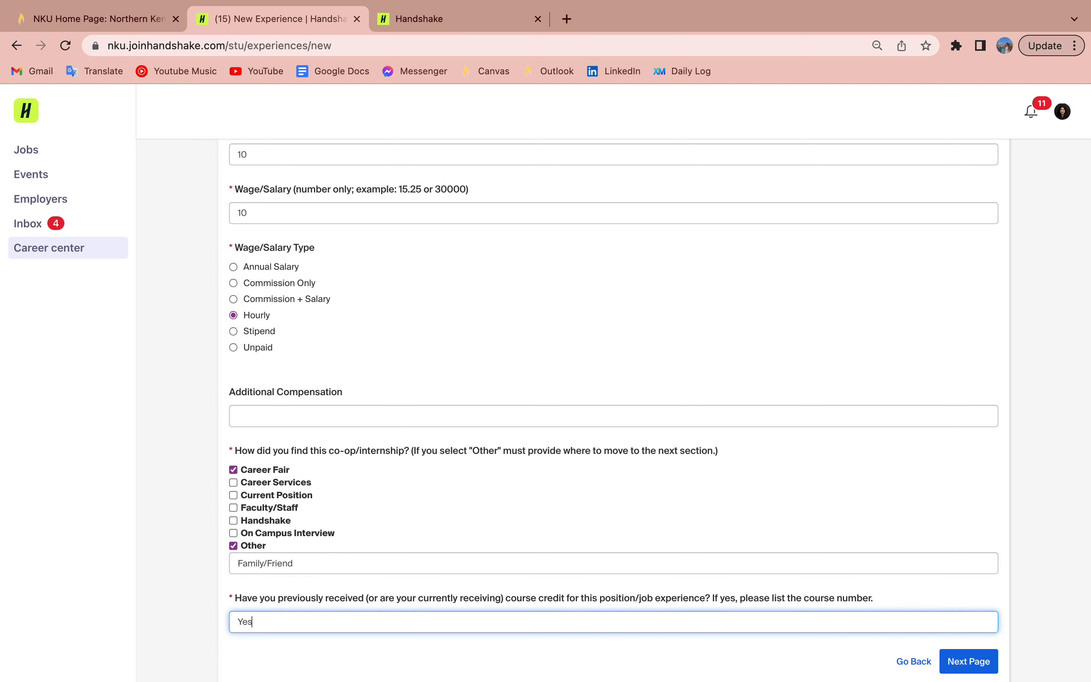
pyautogui.write(', I have already taken CMST 396')
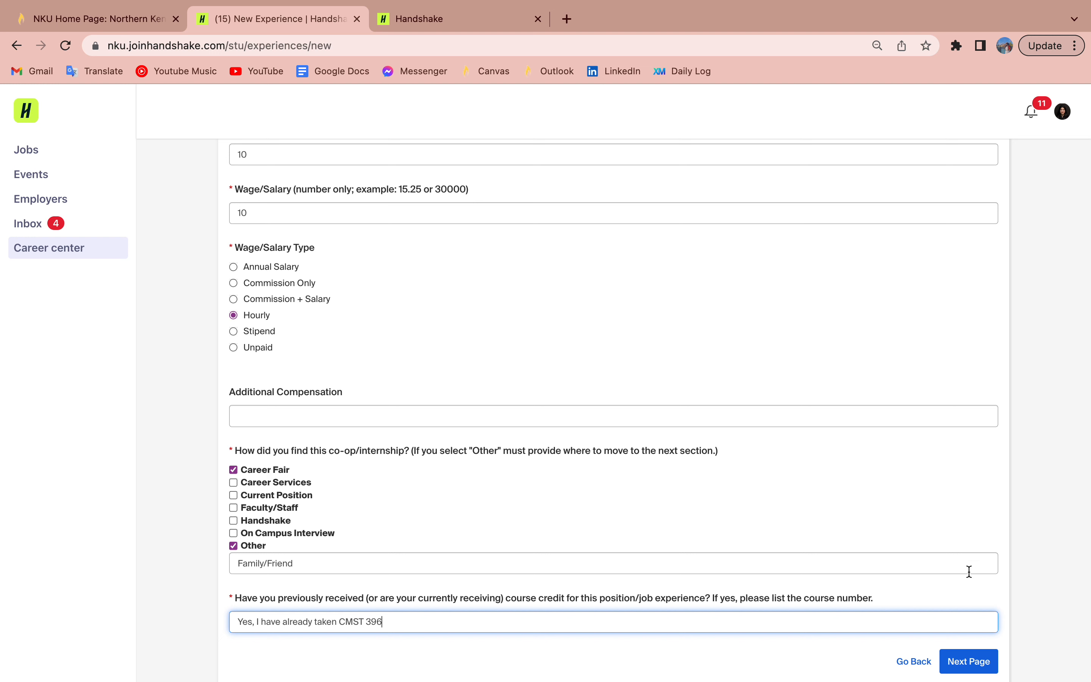
# Step: On the supervisor page, enter title and phone as 'Test' and answer No to both supervisor questions
pyautogui.click(960, 659)
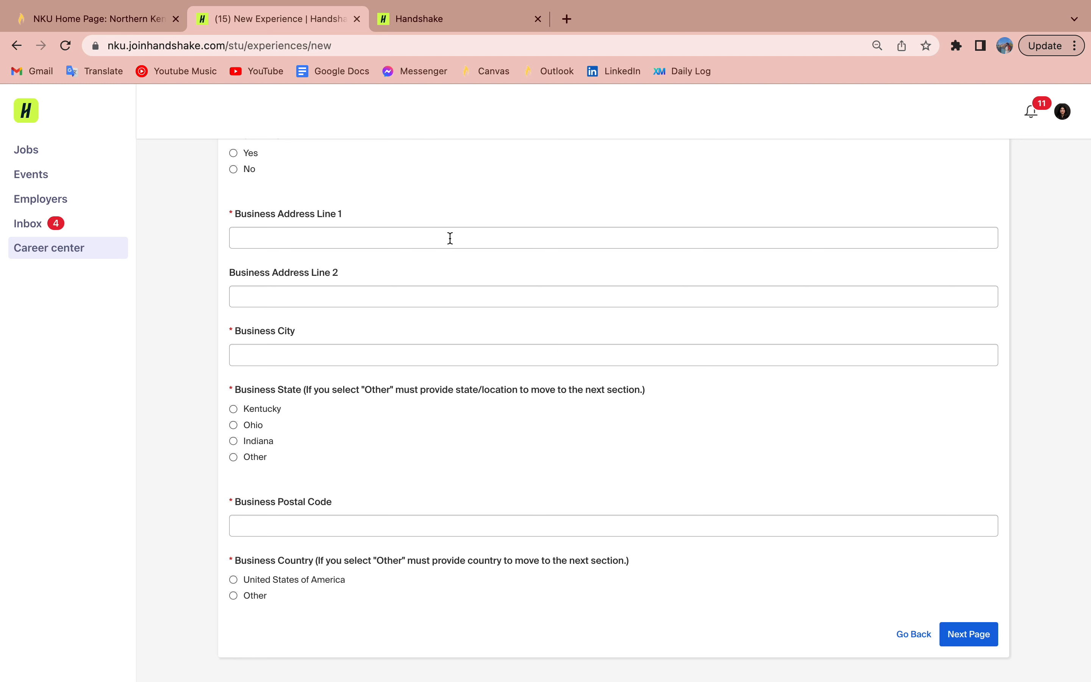
pyautogui.scroll(8, 449, 236)
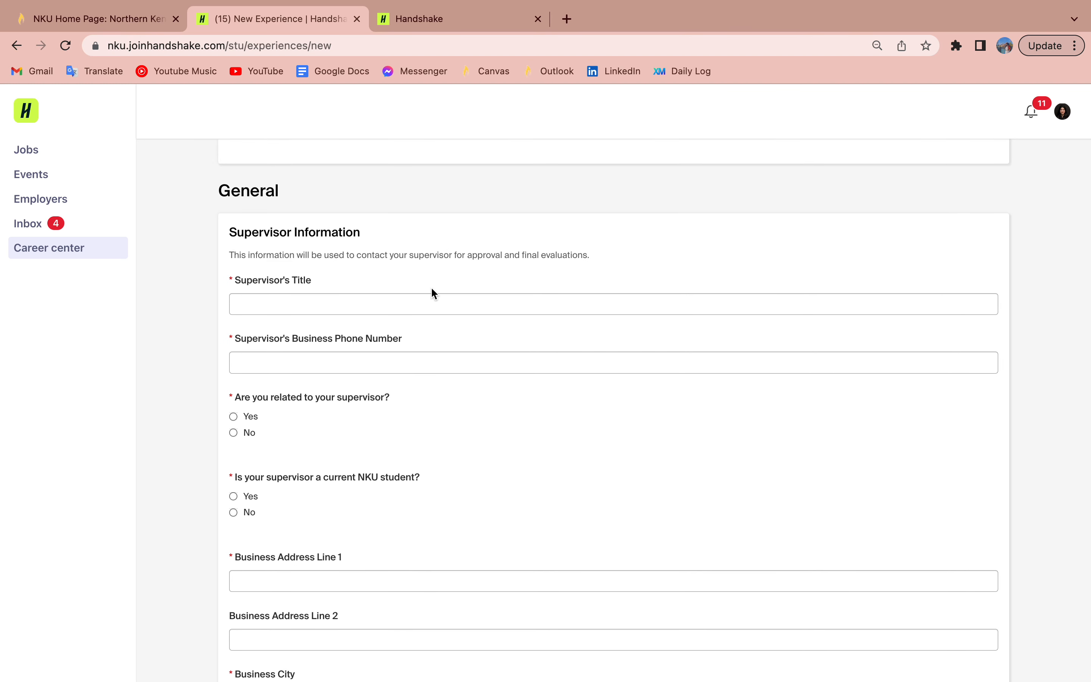
pyautogui.click(410, 301)
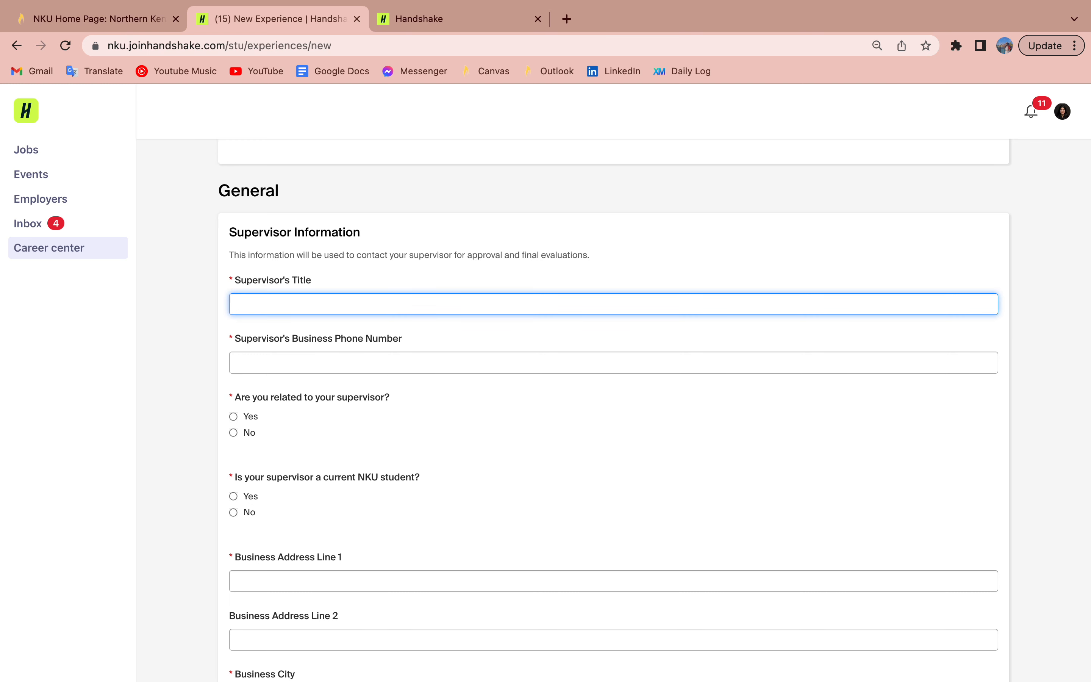
pyautogui.write('Test')
pyautogui.press('Tab')
pyautogui.write('Test')
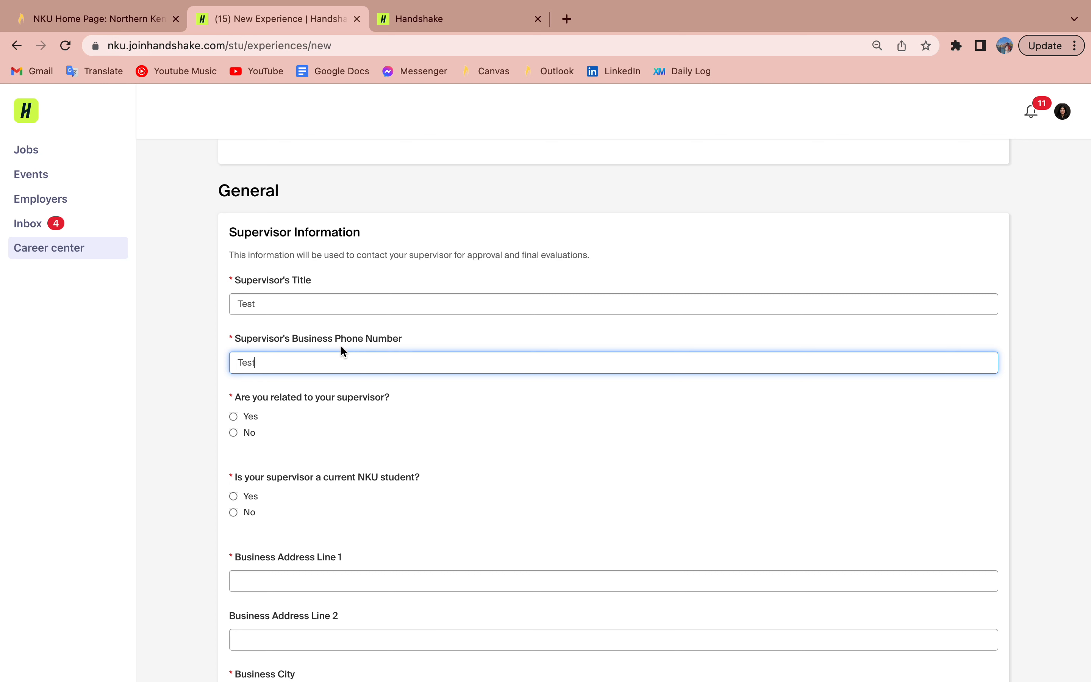
pyautogui.scroll(-1, 327, 404)
pyautogui.click(244, 432)
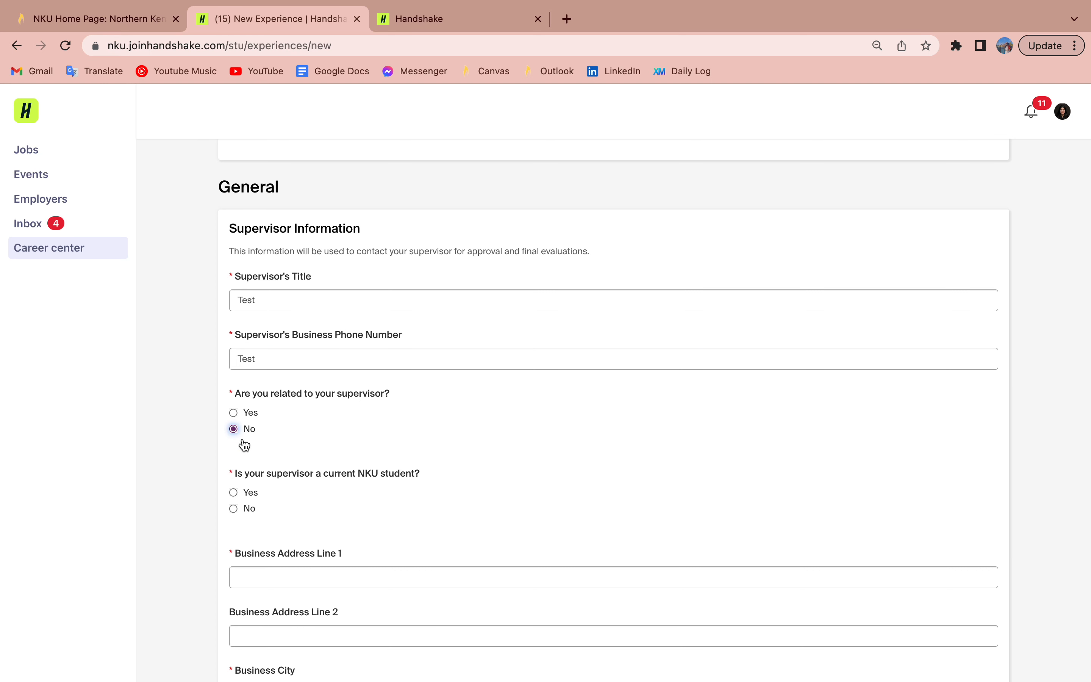
pyautogui.click(250, 515)
# Step: Enter the business address: line 1, city Highland Heights, Kentucky, postal code, United States of America
pyautogui.scroll(-5, 251, 519)
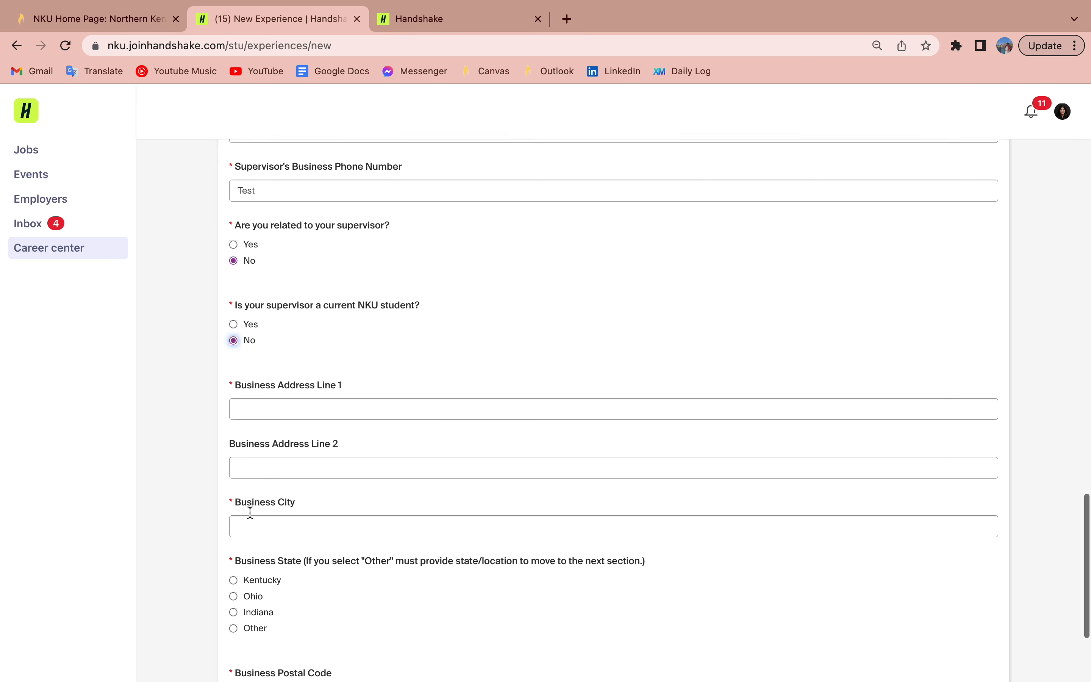
pyautogui.scroll(-1, 249, 513)
pyautogui.click(304, 326)
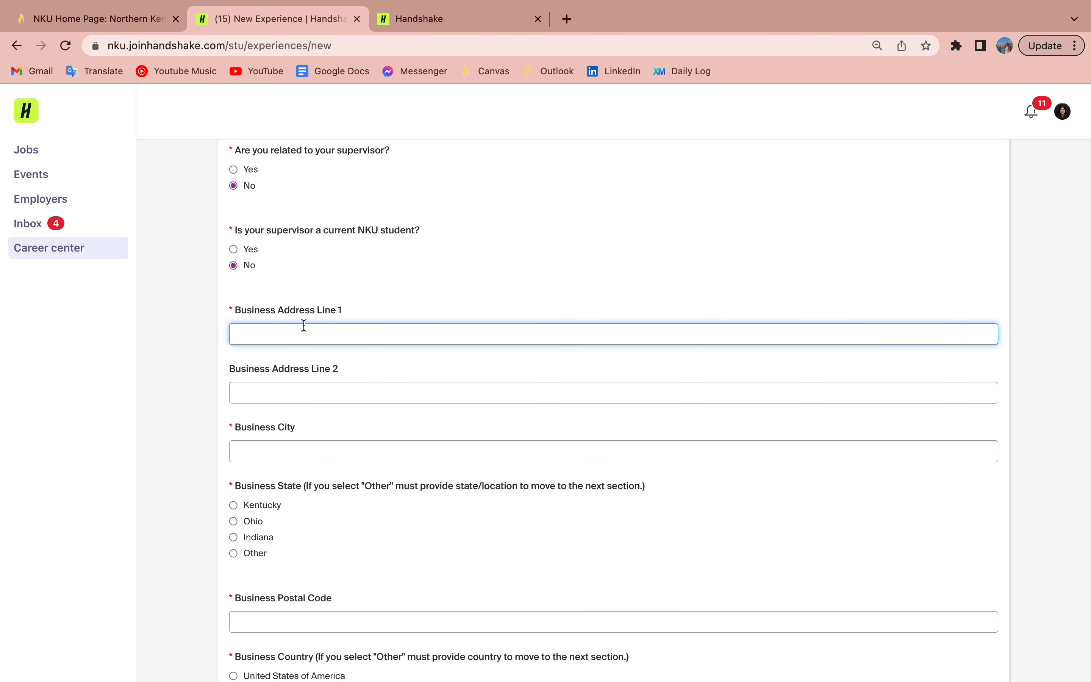
pyautogui.write('Test')
pyautogui.scroll(-2, 438, 451)
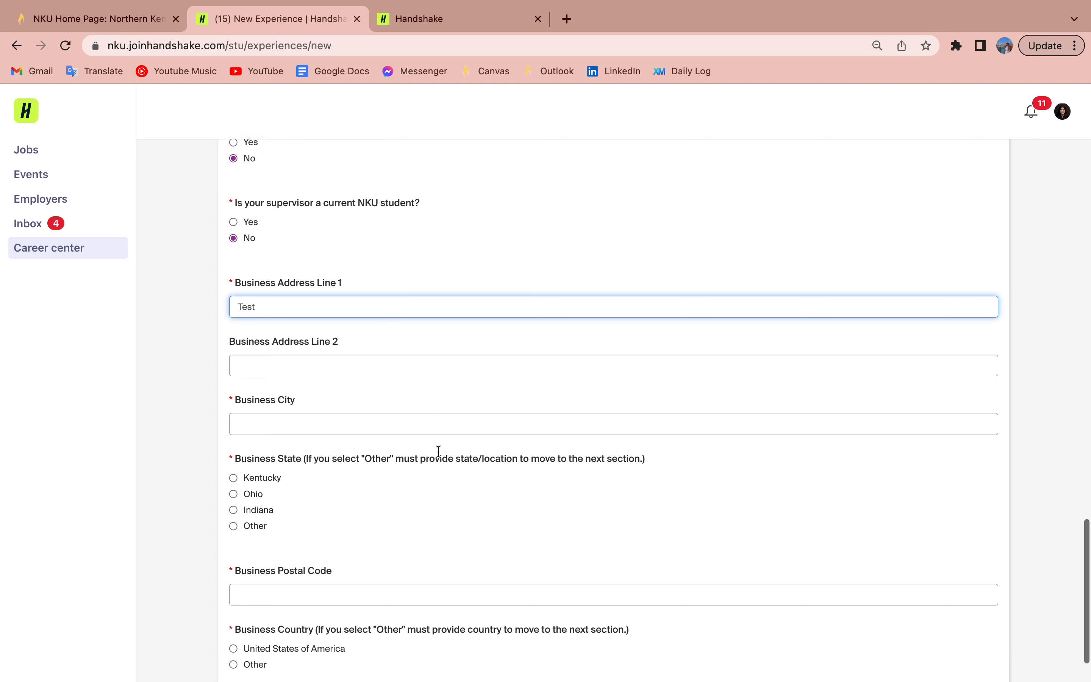
pyautogui.click(370, 368)
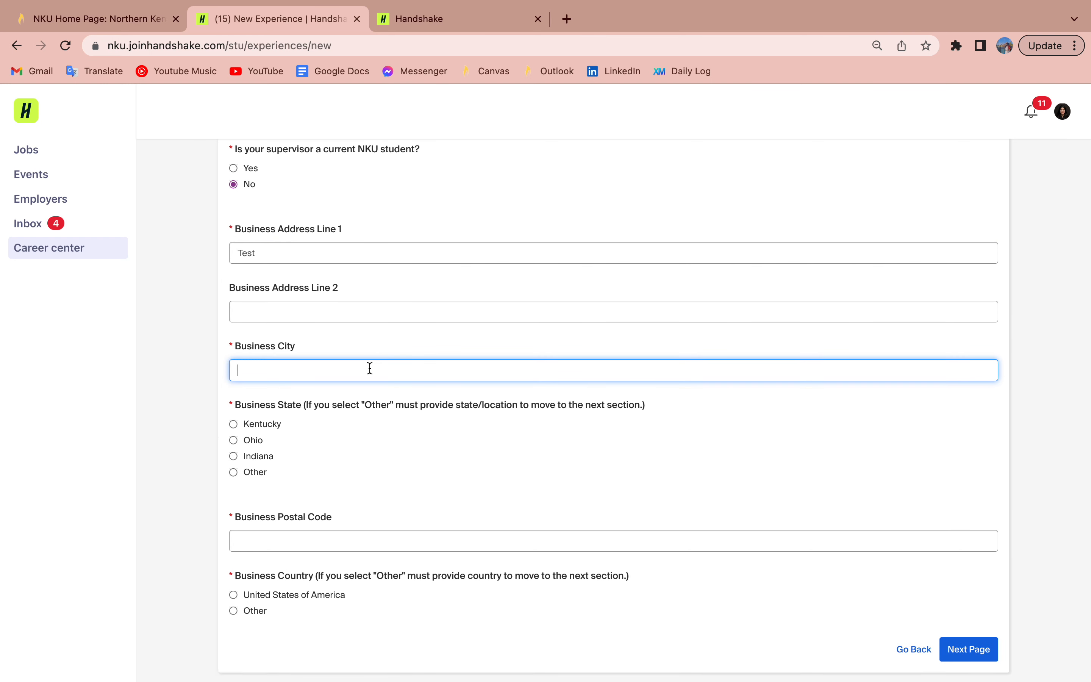
pyautogui.write('Highland Heights')
pyautogui.scroll(-1, 367, 470)
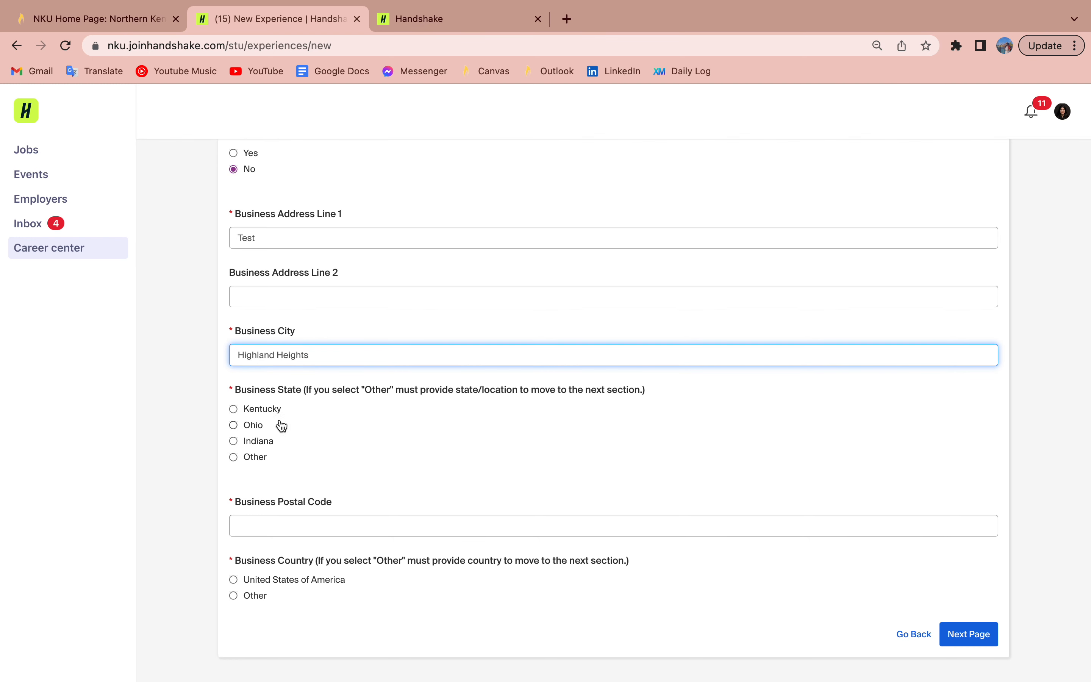
pyautogui.click(261, 409)
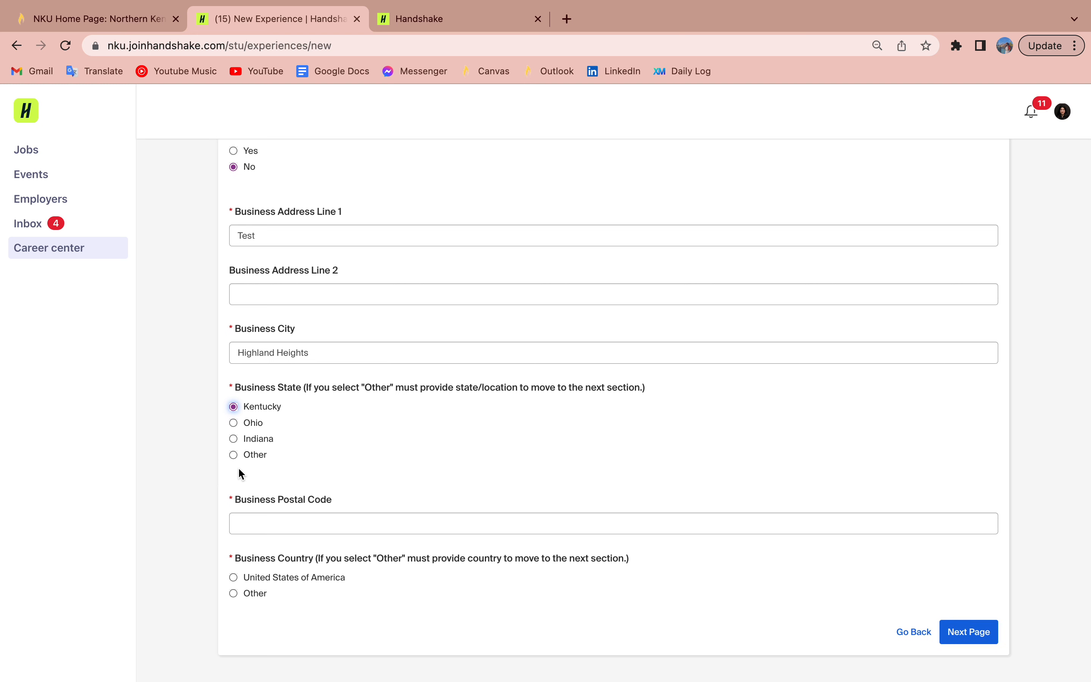
pyautogui.click(283, 531)
pyautogui.write('41099')
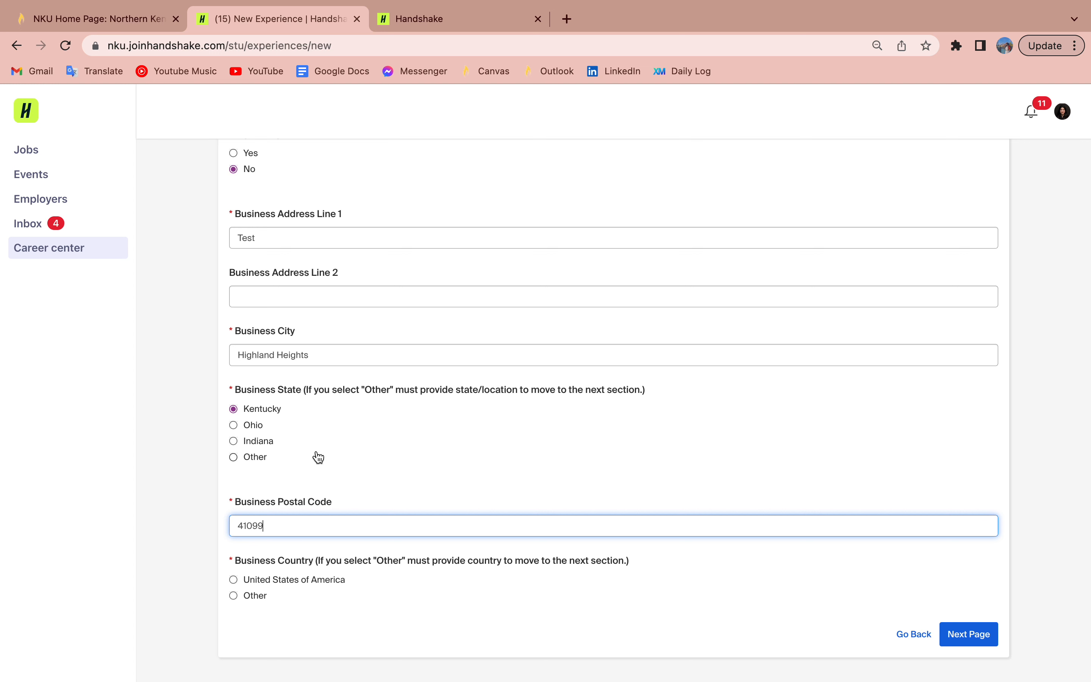
pyautogui.click(266, 581)
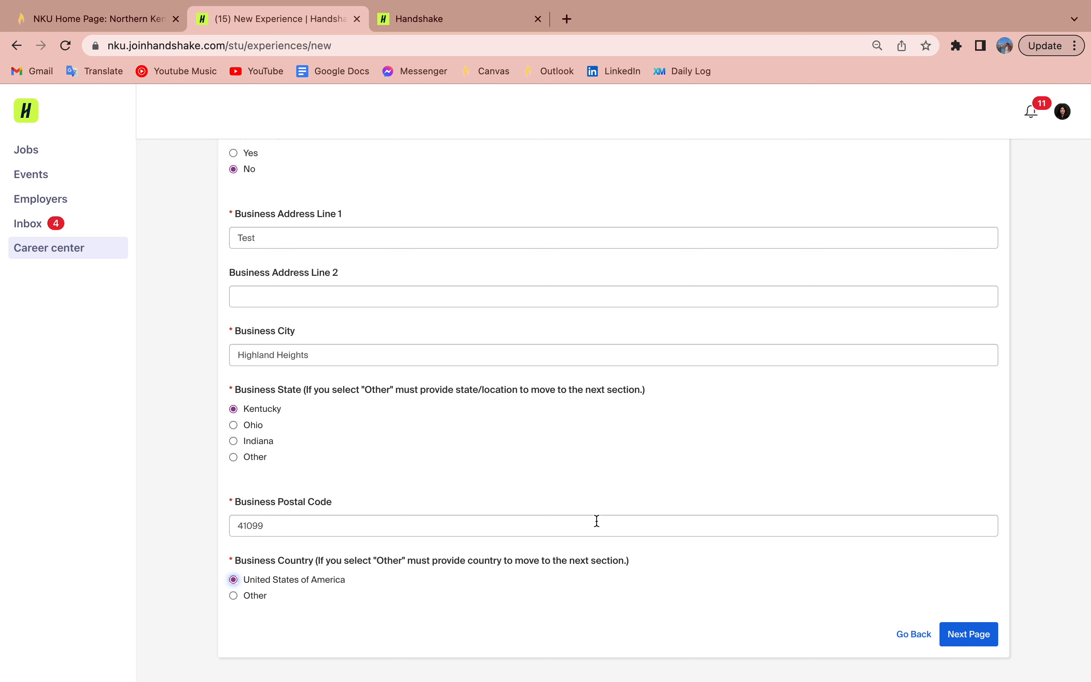
# Step: On the learning objectives page, fill Learning Objective #1's goal and plan with 'Test'
pyautogui.click(966, 634)
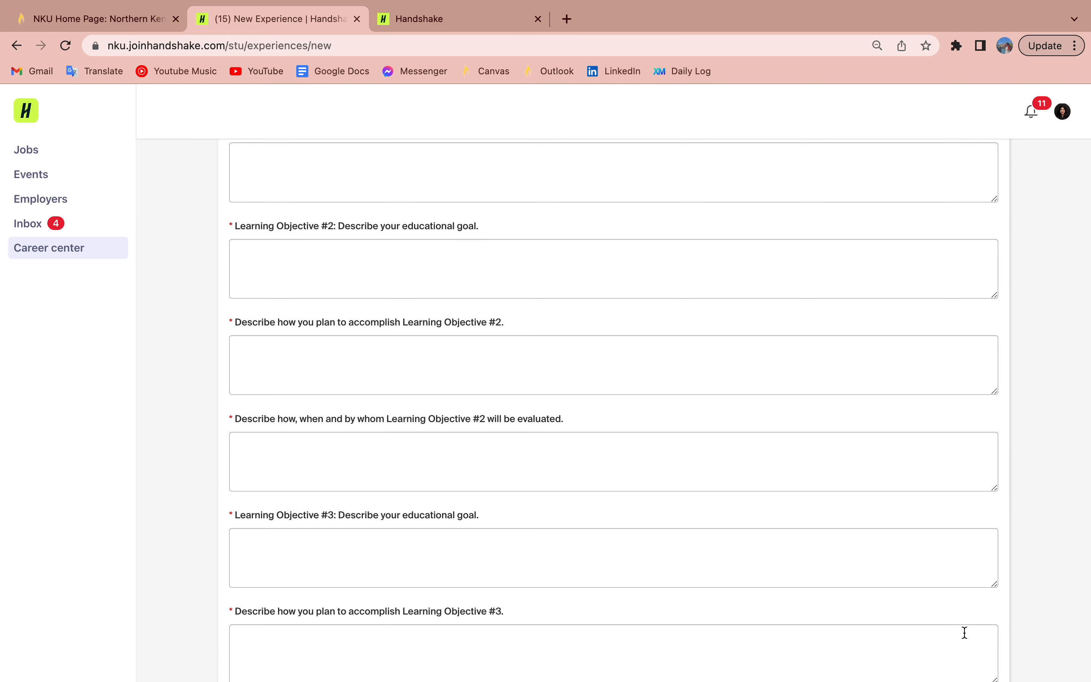
pyautogui.scroll(7, 495, 403)
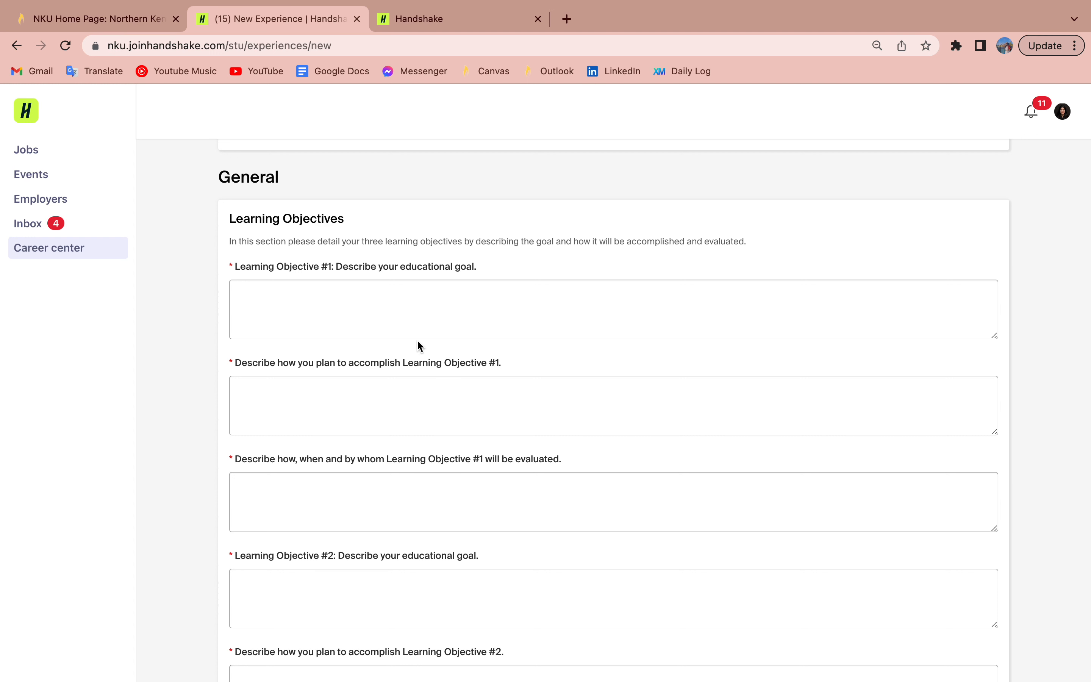
pyautogui.click(426, 320)
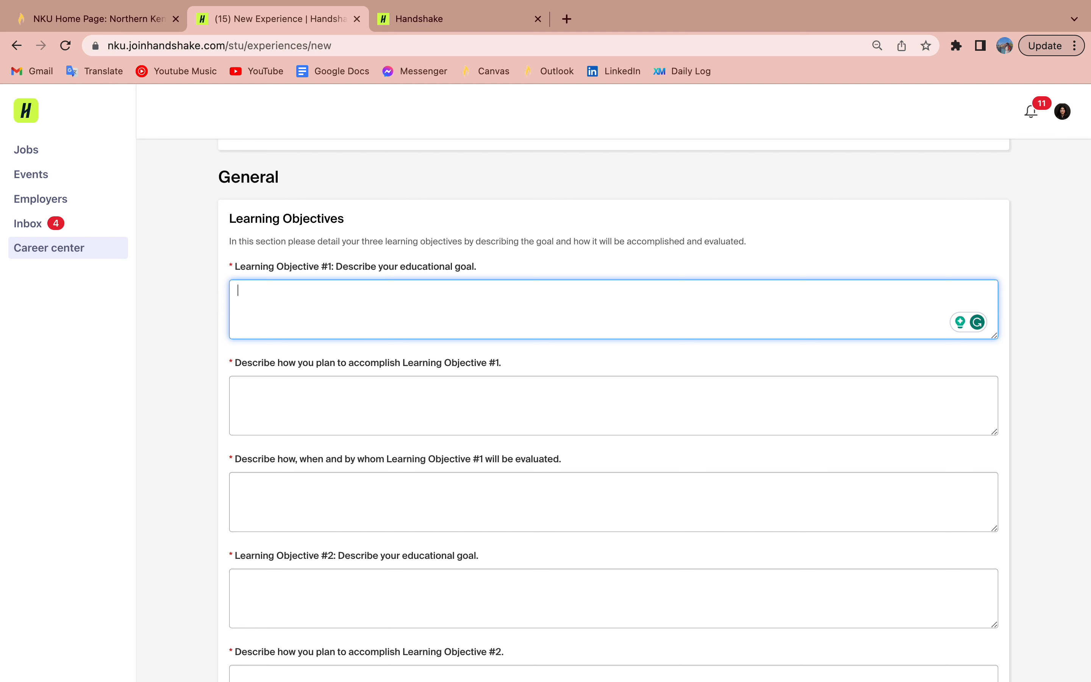
pyautogui.write('Test')
pyautogui.press('Tab')
pyautogui.write('T')
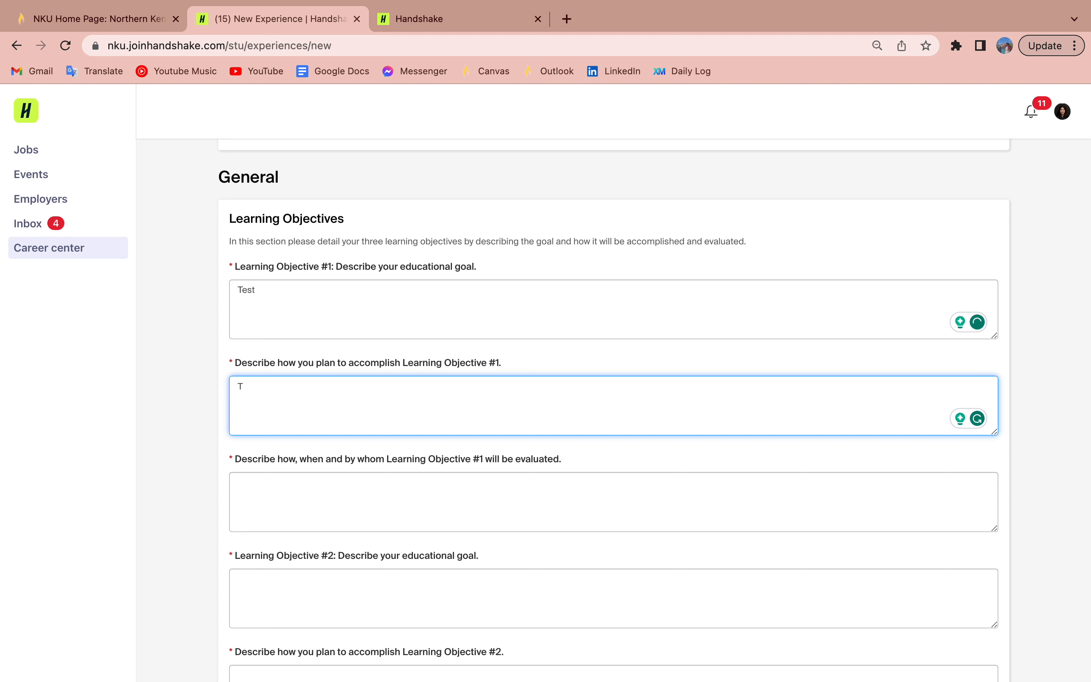
pyautogui.write('est')
pyautogui.press('Tab')
# Step: Fill every remaining goal, plan and evaluation field for objectives #2 and #3 with 'Test'
pyautogui.write('Test')
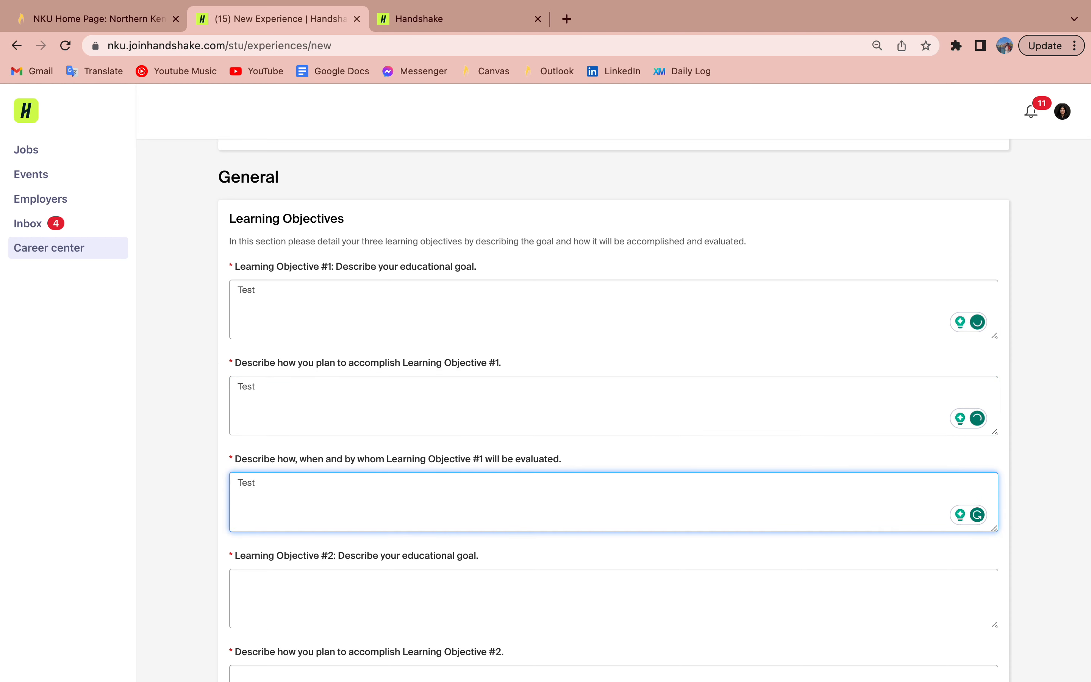
pyautogui.press('Tab')
pyautogui.write('Test')
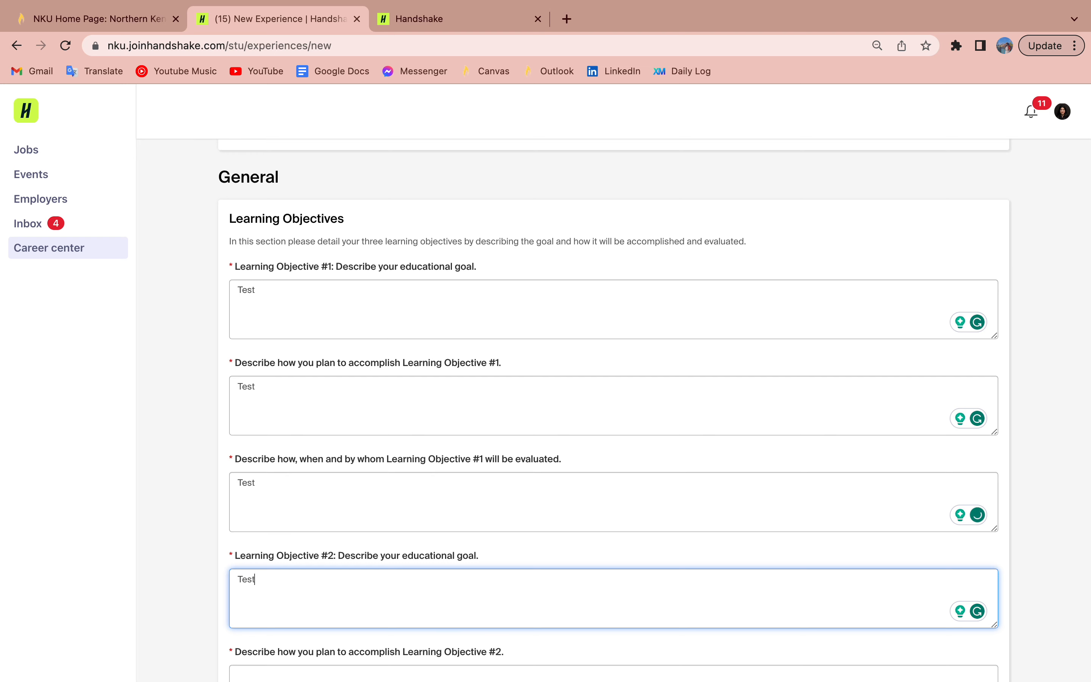
pyautogui.press('Tab')
pyautogui.write('Test')
pyautogui.press('Tab')
pyautogui.write('Test')
pyautogui.press('Tab')
pyautogui.write('Test')
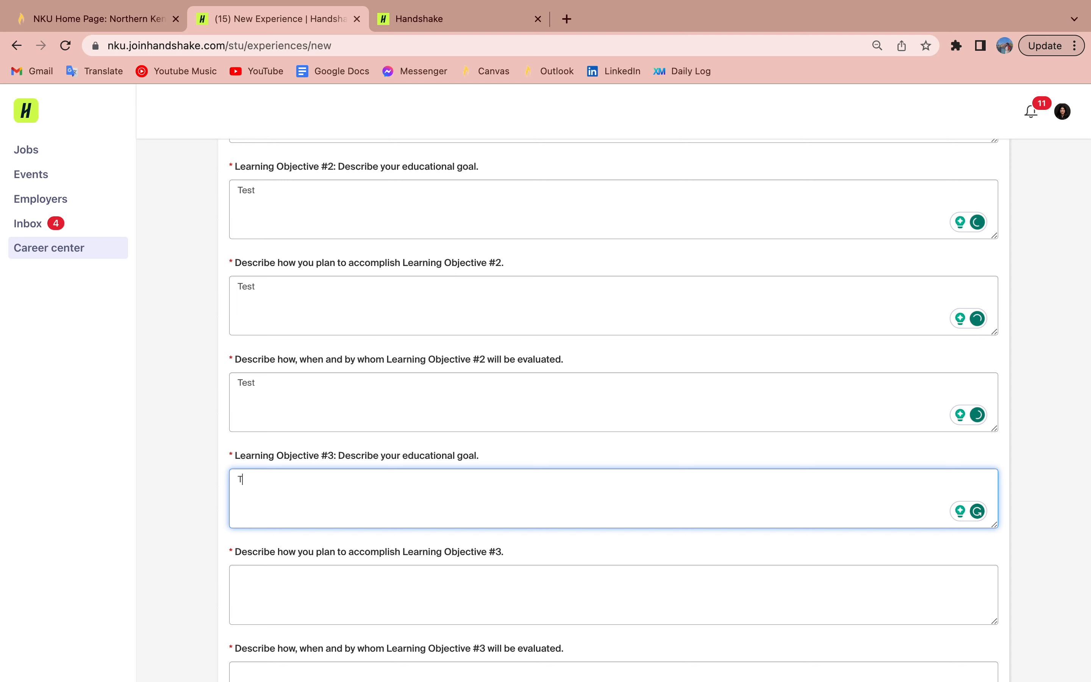
pyautogui.press('Tab')
pyautogui.write('Test')
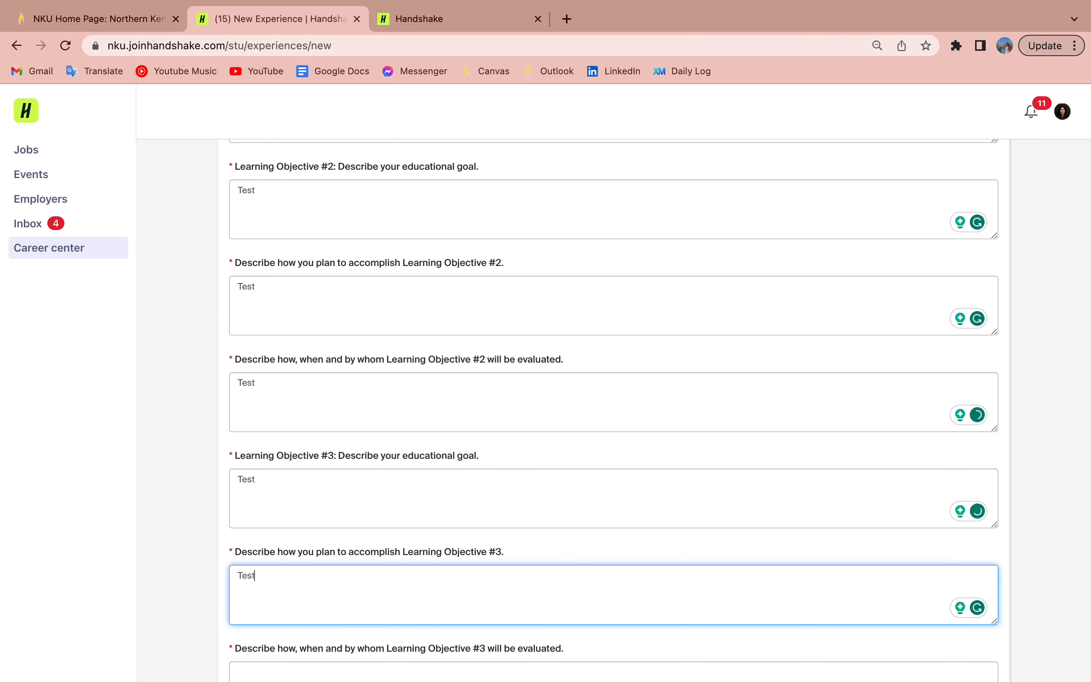
pyautogui.press('Tab')
pyautogui.write('Test')
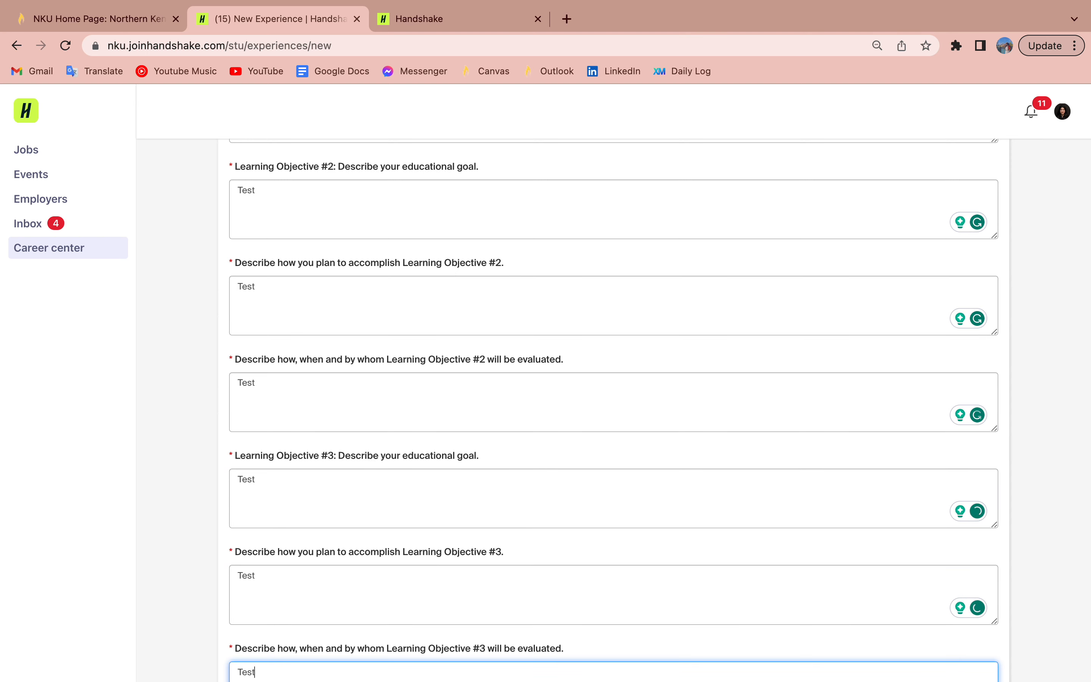
pyautogui.press('Tab')
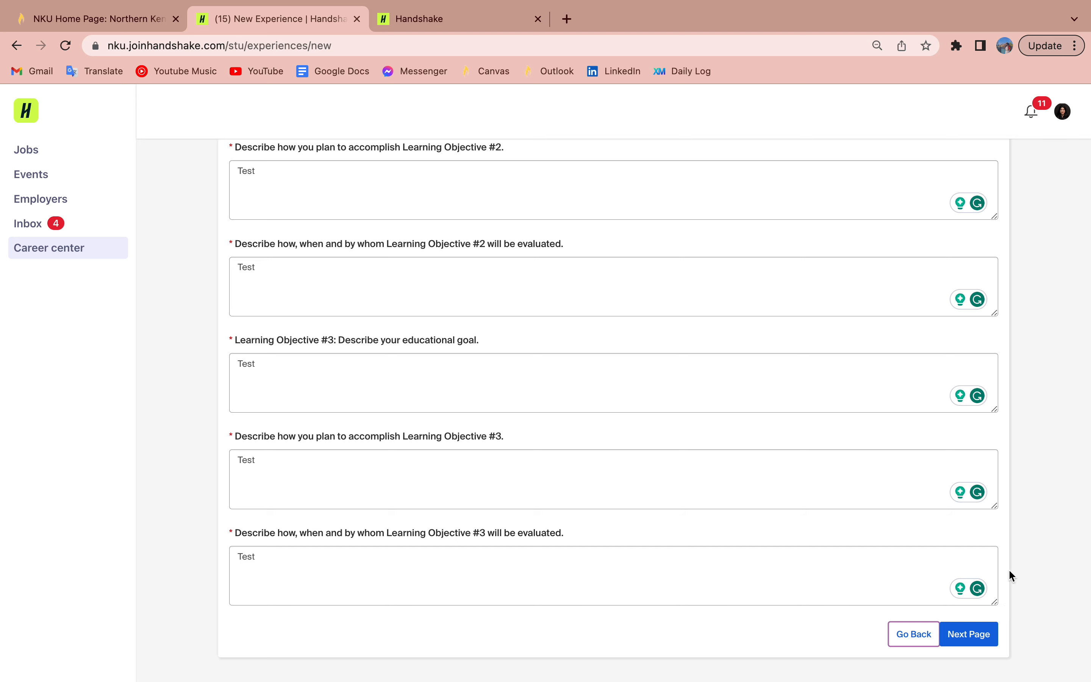
# Step: On the Co-op Agreement page, initial the first four statements with 'PP'
pyautogui.click(961, 637)
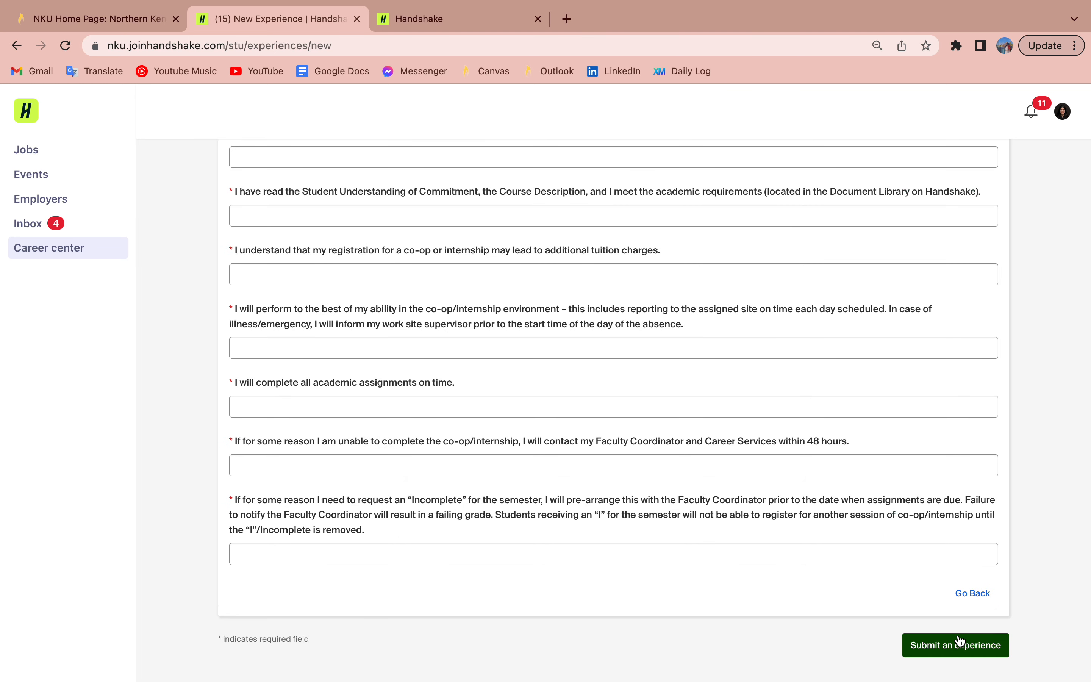
pyautogui.scroll(5, 612, 441)
pyautogui.scroll(-1, 612, 441)
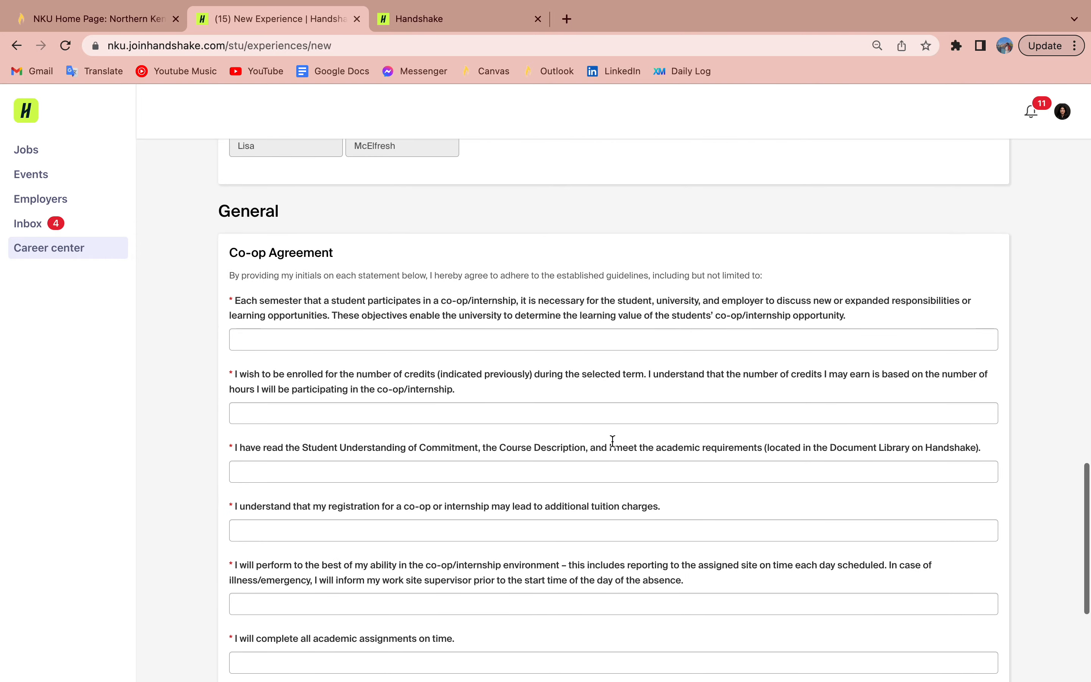
pyautogui.click(501, 333)
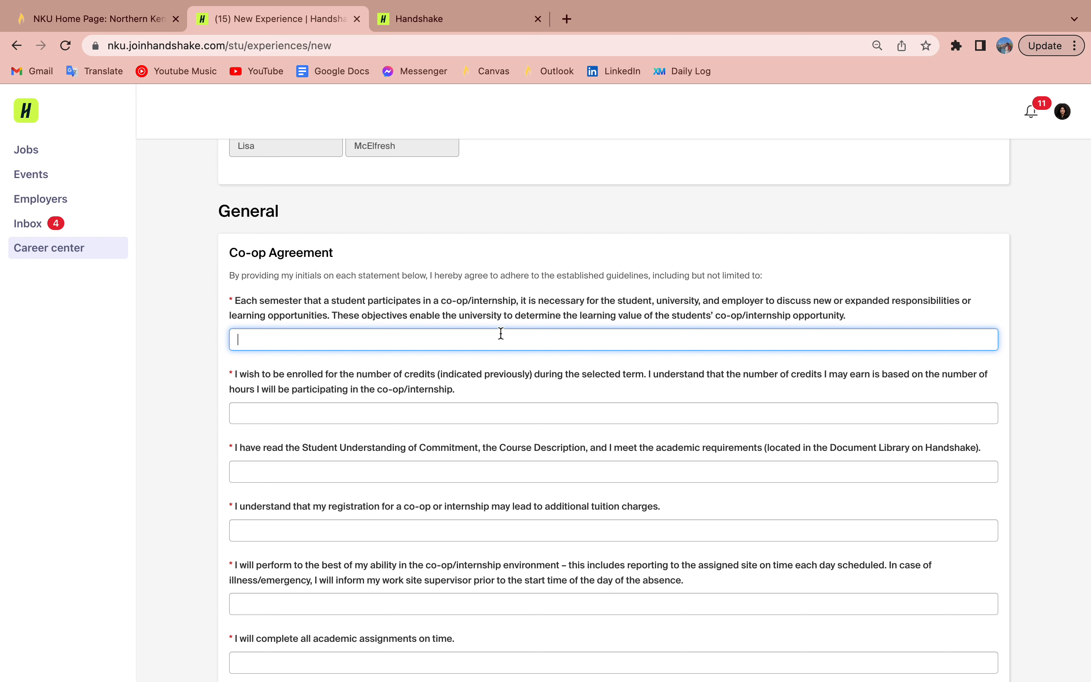
pyautogui.write('PP')
pyautogui.press('Tab')
pyautogui.write('PP')
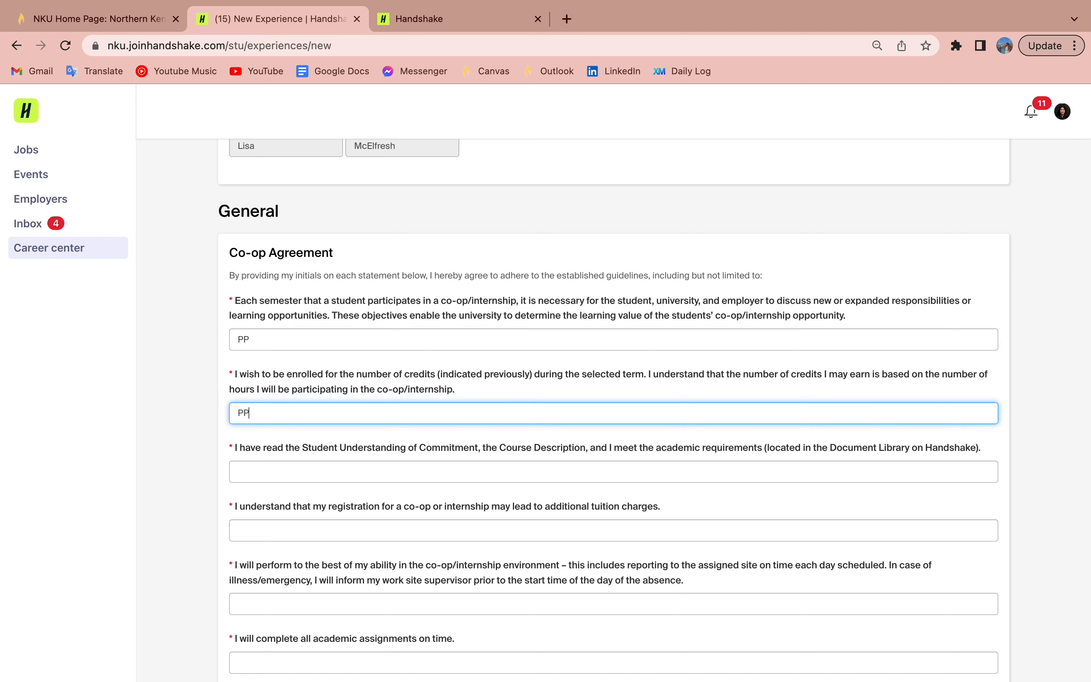
pyautogui.press('Tab')
pyautogui.press('Tab')
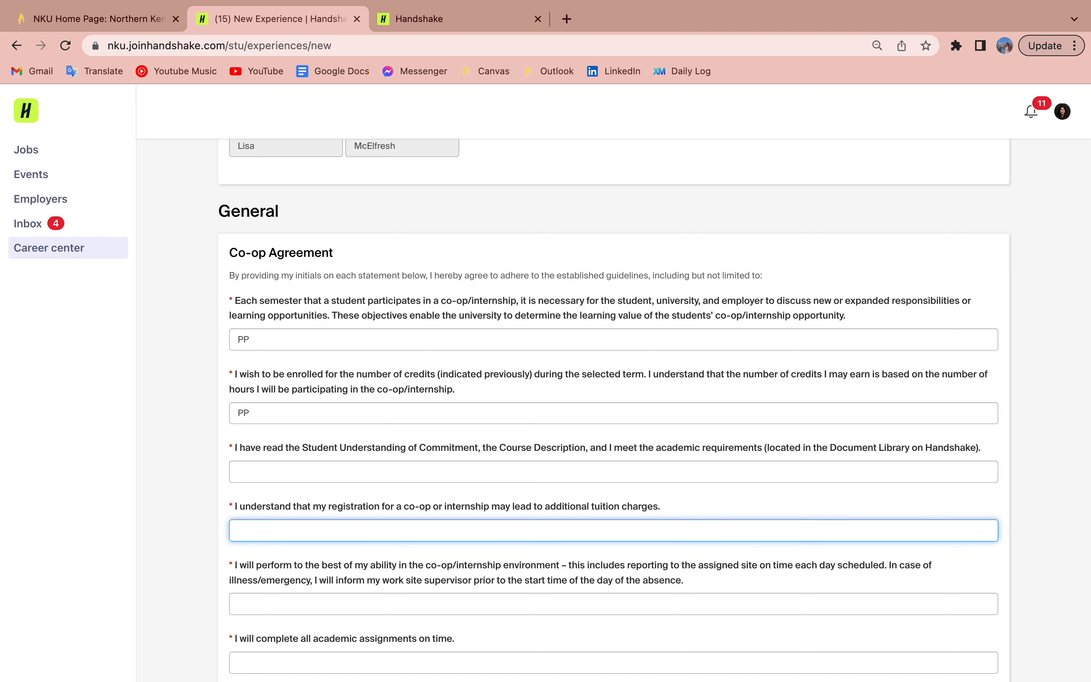
pyautogui.click(382, 472)
pyautogui.write('PP')
pyautogui.press('Tab')
pyautogui.write('PP')
# Step: Initial the remaining four agreement statements with 'PP', then go to the Career center page
pyautogui.press('Tab')
pyautogui.write('PP')
pyautogui.press('Tab')
pyautogui.write('PP')
pyautogui.press('Tab')
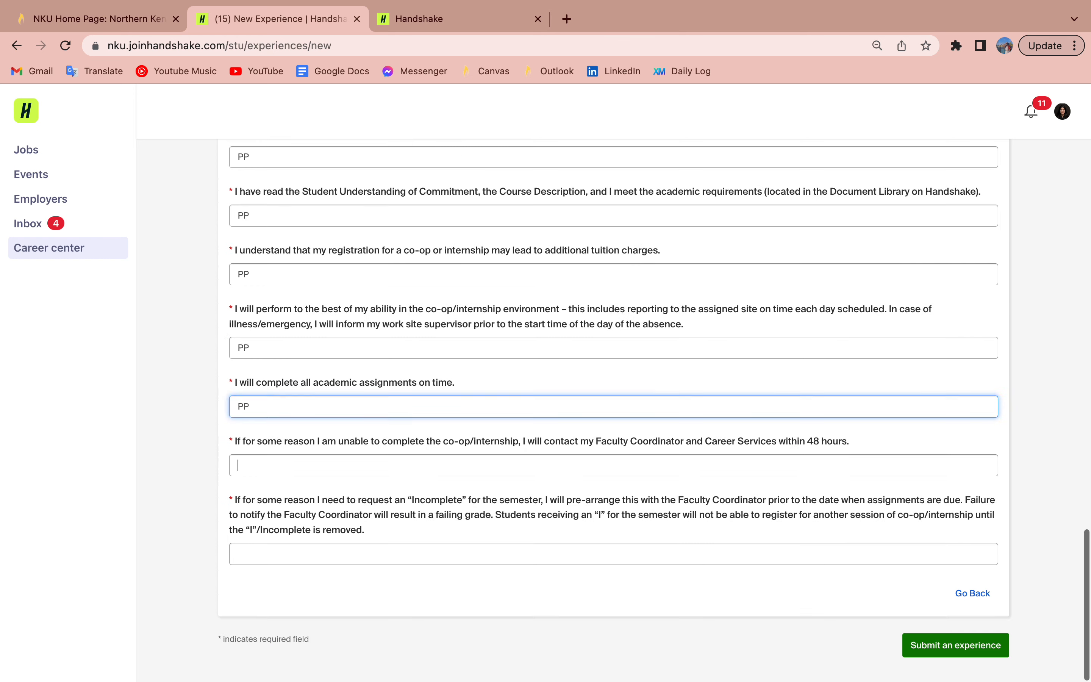
pyautogui.write('PP')
pyautogui.press('Tab')
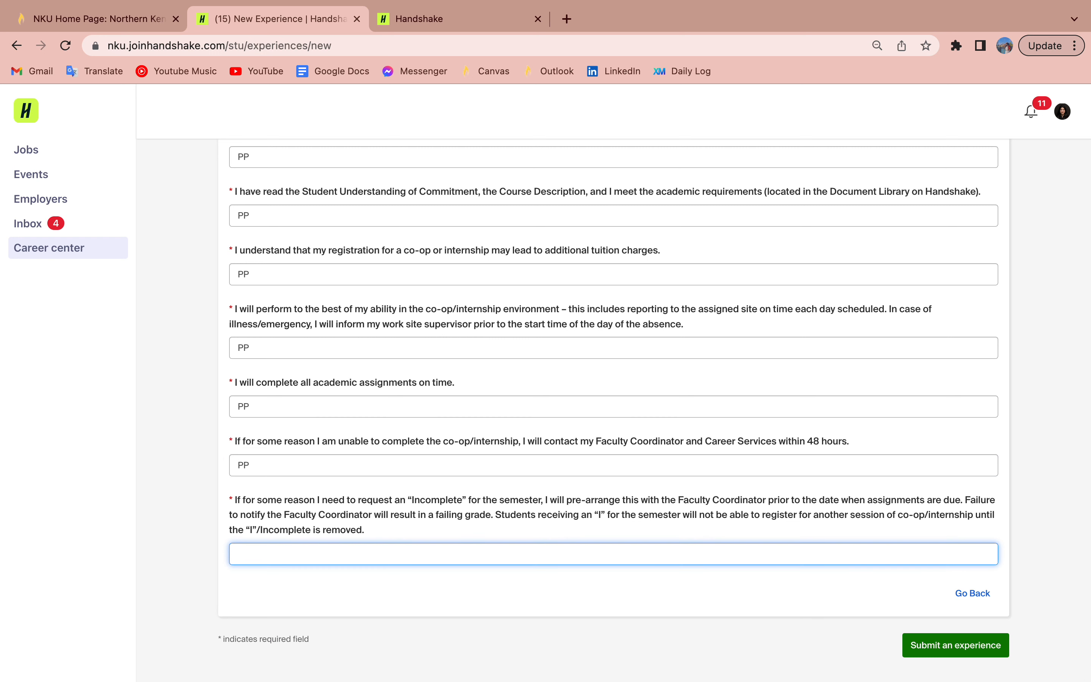
pyautogui.write('PP')
pyautogui.click(66, 255)
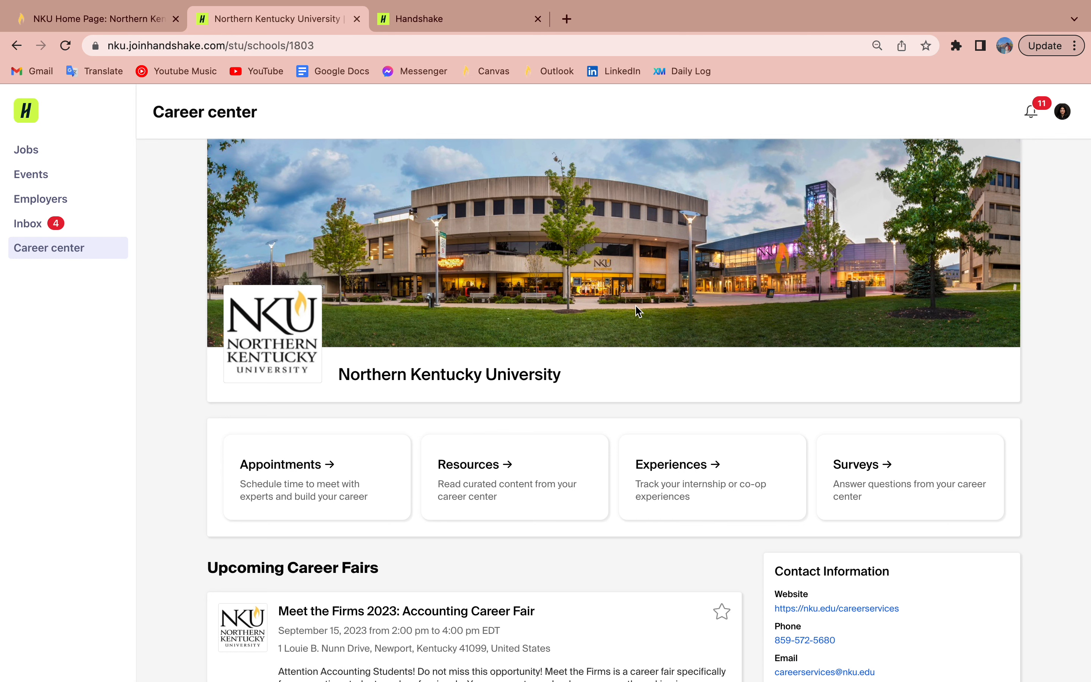
# Step: Open the Experiences card from the Career center page
pyautogui.click(656, 468)
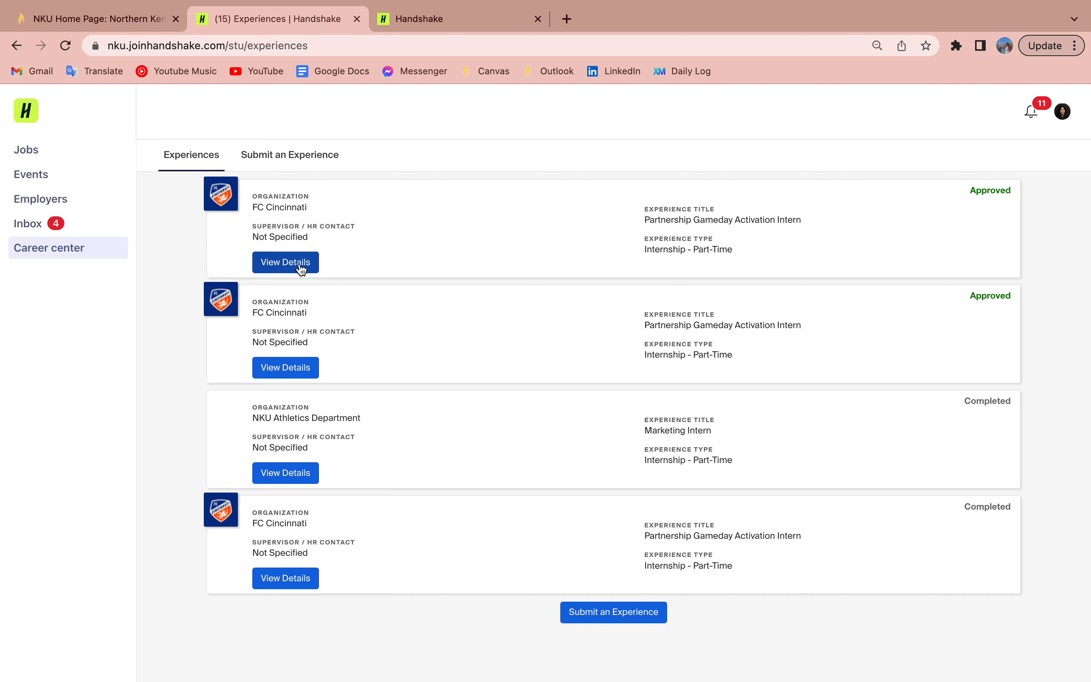
# Step: Open the first approved FC Cincinnati internship and review its Approvers and Survey Response
pyautogui.click(300, 271)
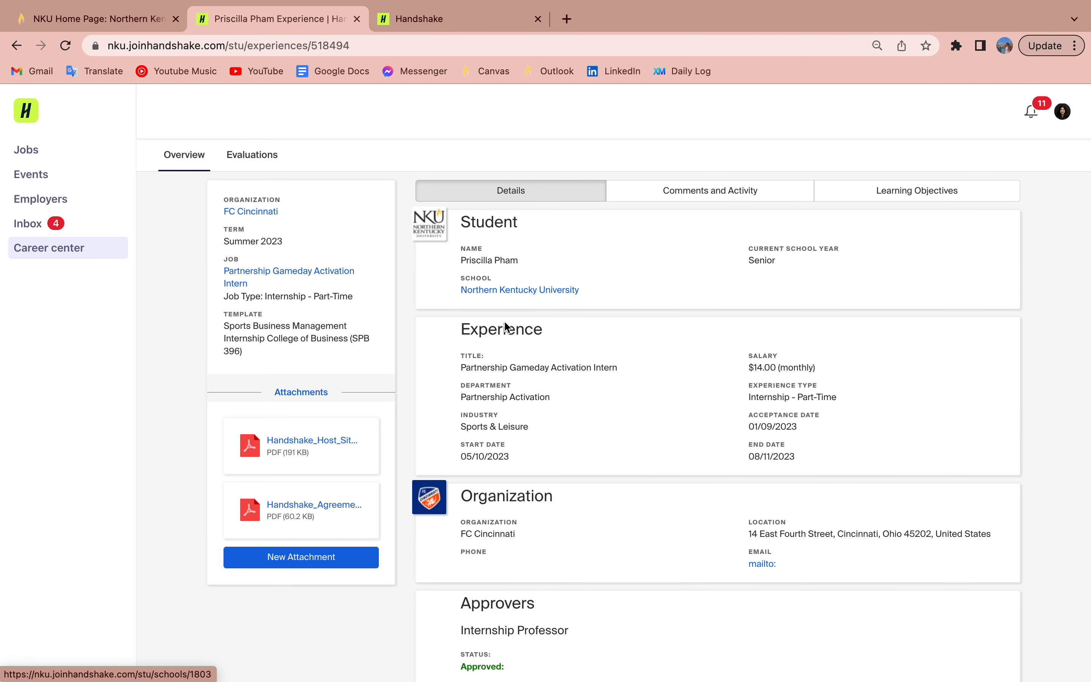
pyautogui.scroll(-7, 514, 354)
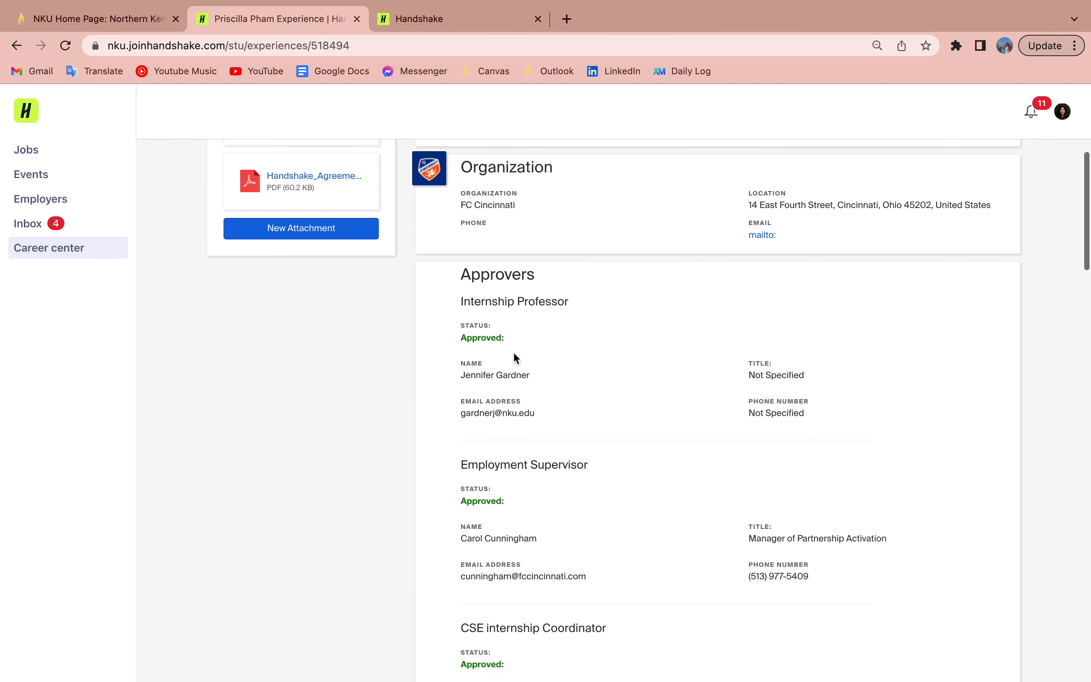
pyautogui.scroll(-9, 514, 353)
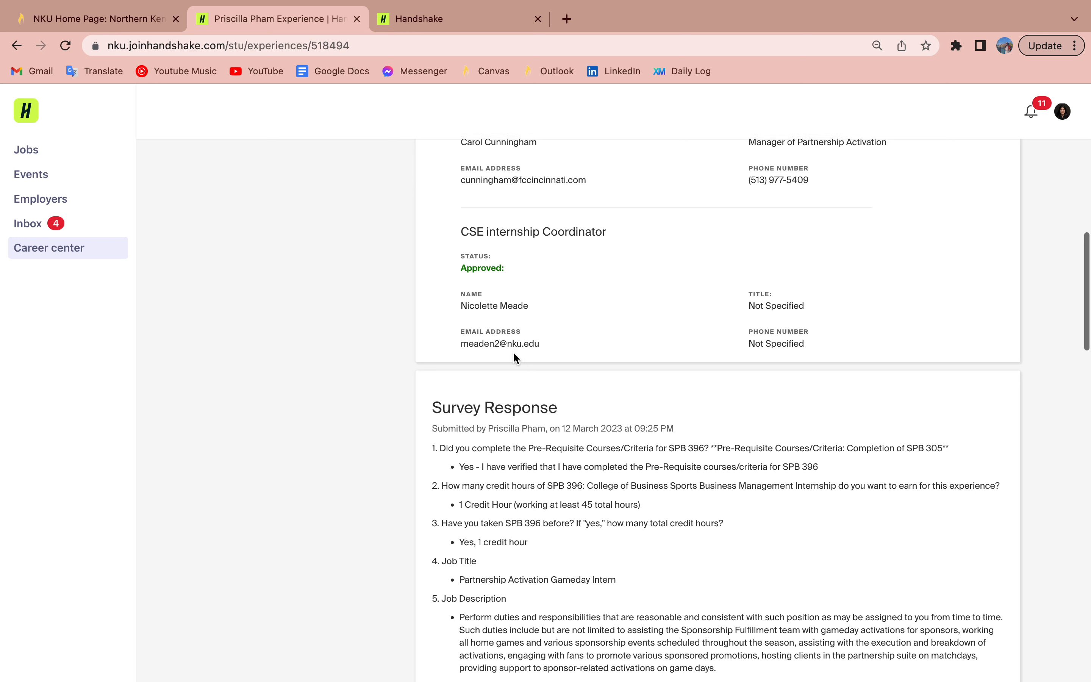
pyautogui.scroll(-1, 513, 351)
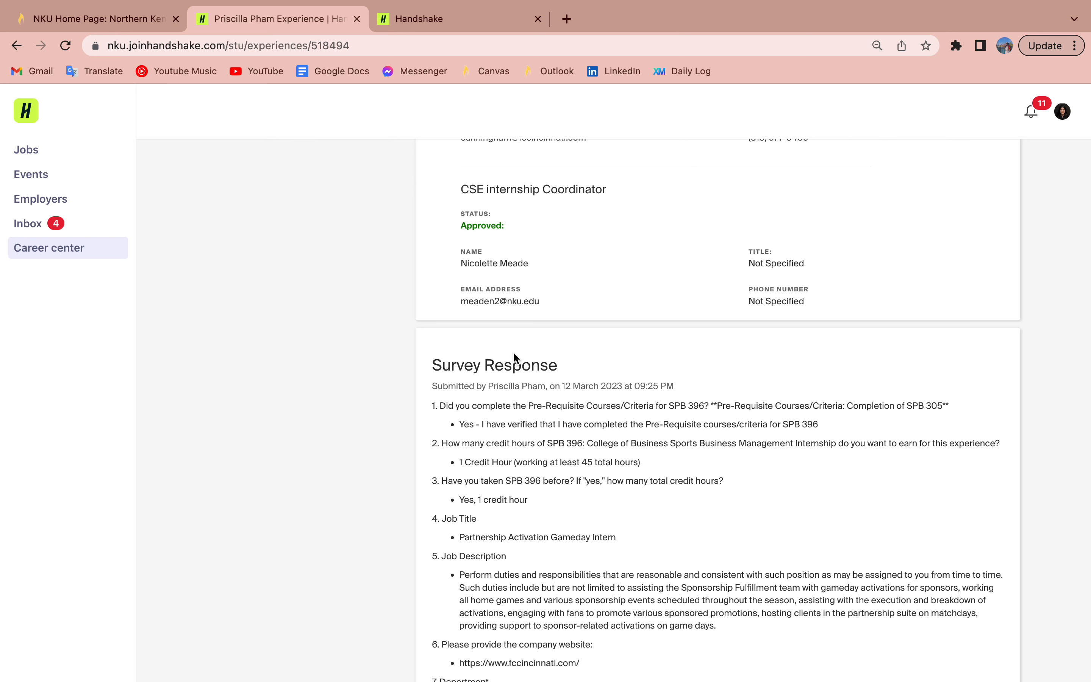
pyautogui.scroll(8, 517, 507)
pyautogui.scroll(-10, 517, 508)
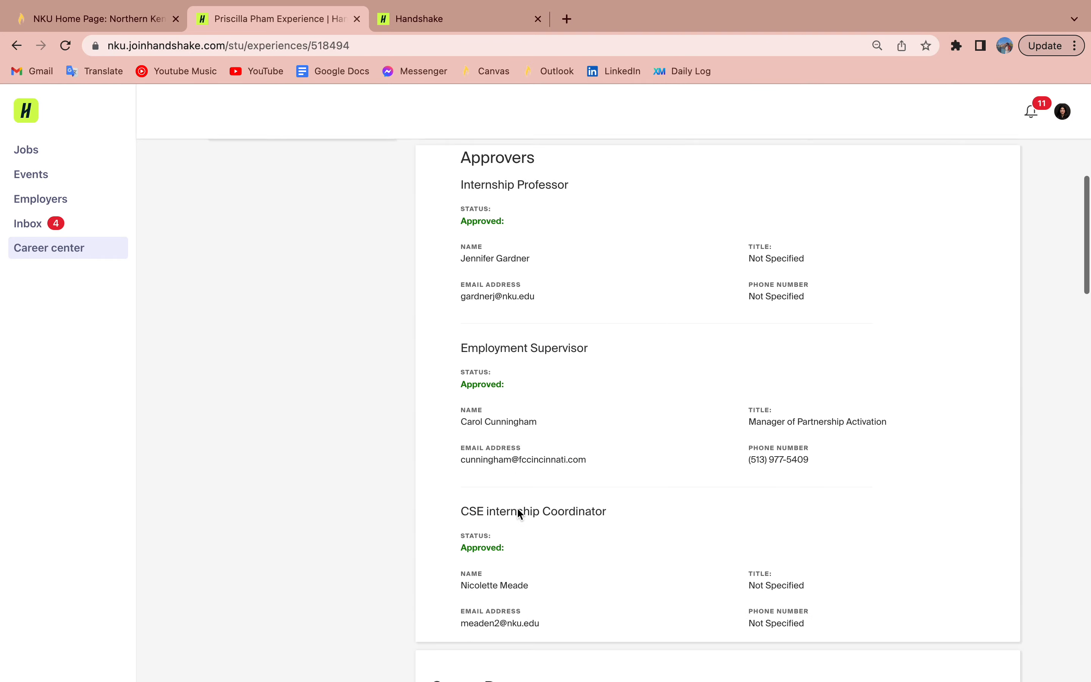
pyautogui.scroll(3, 516, 507)
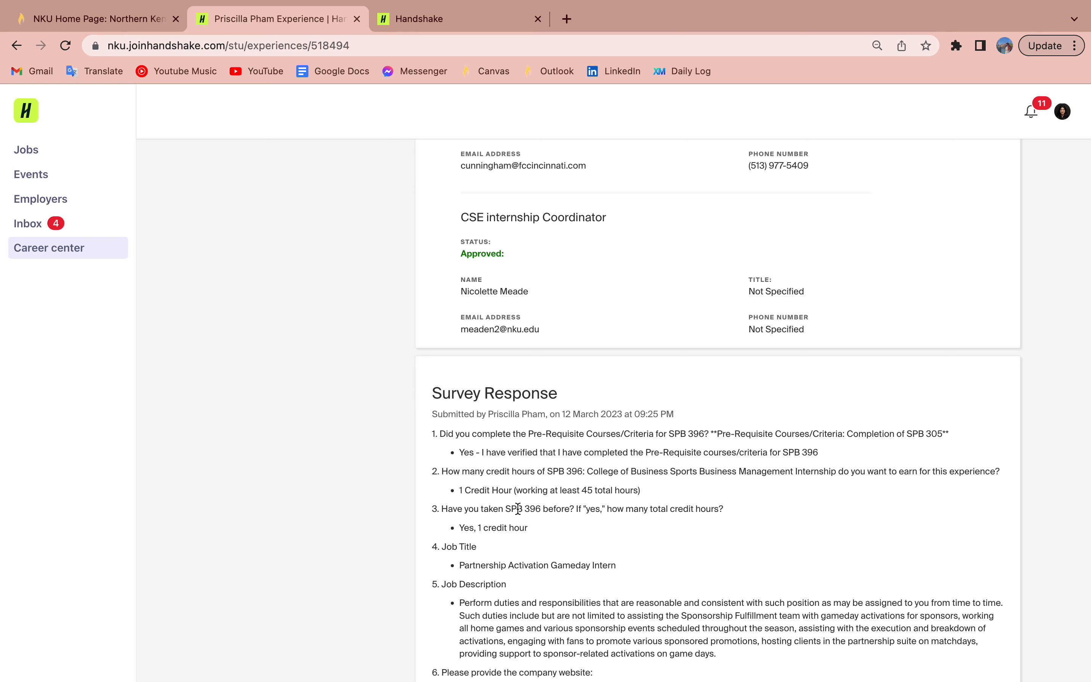
pyautogui.scroll(12, 518, 508)
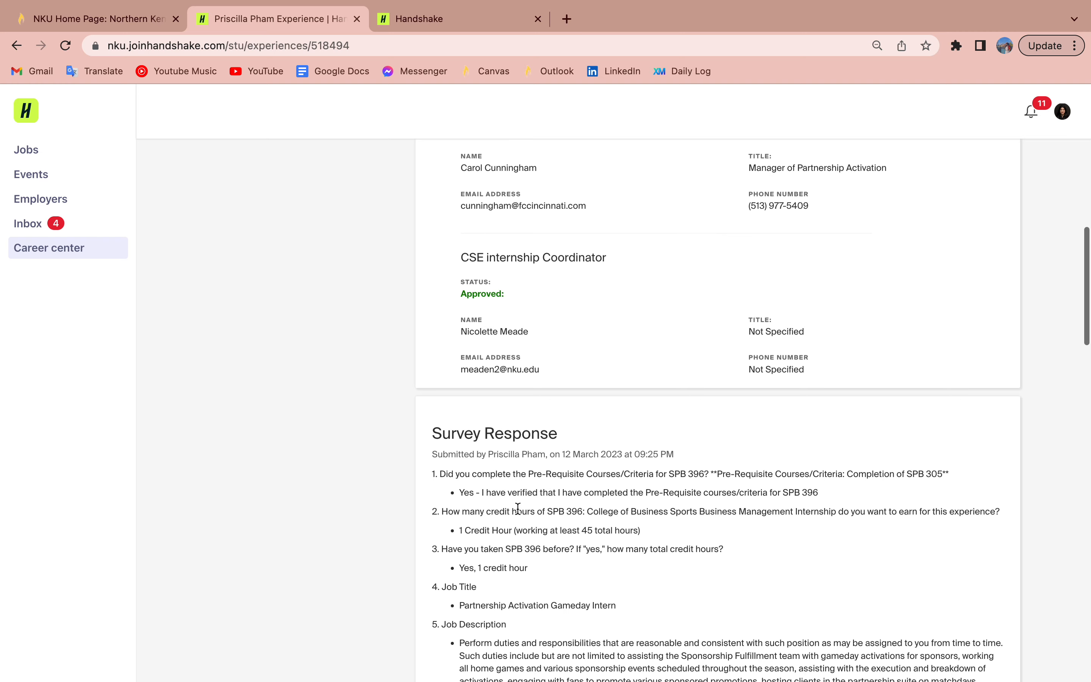
pyautogui.scroll(3, 391, 506)
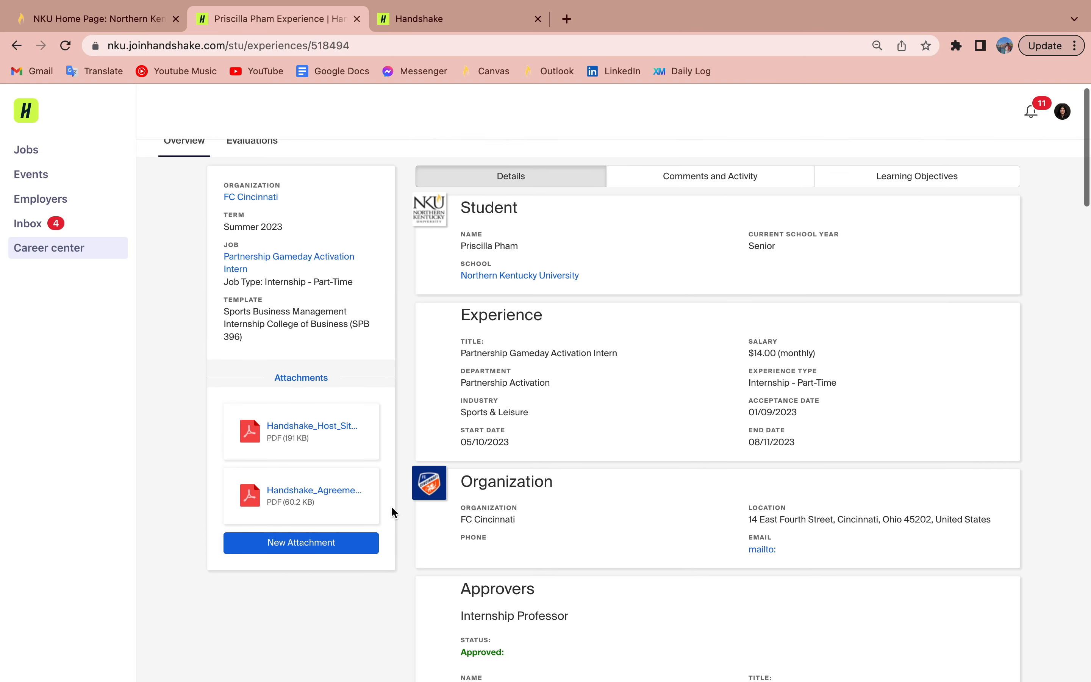
pyautogui.click(682, 203)
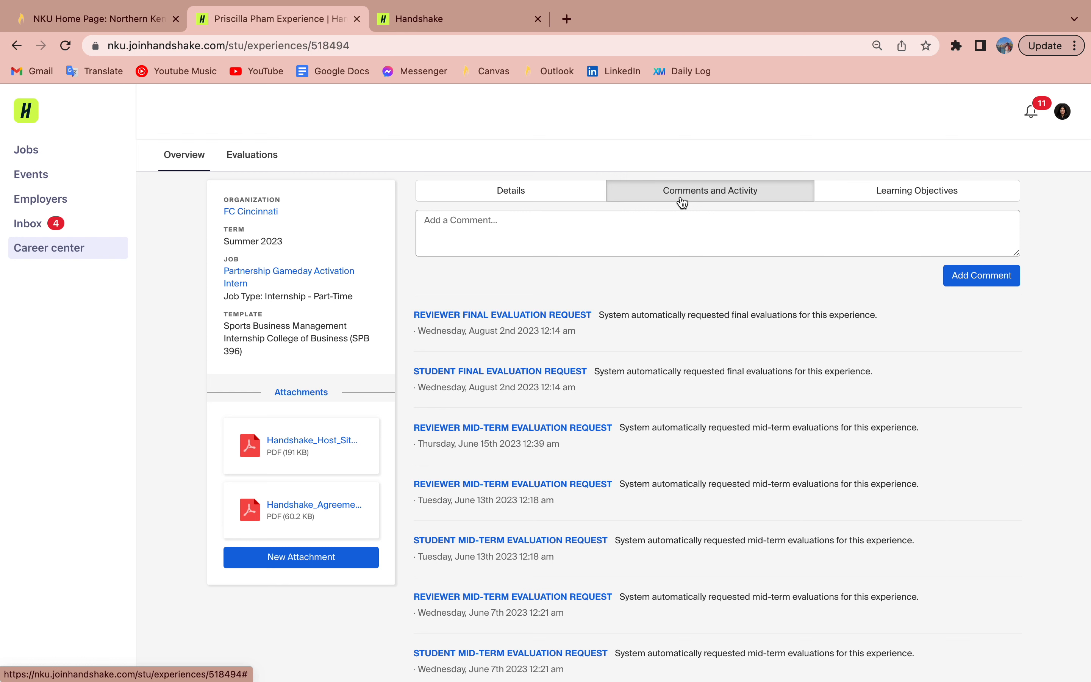
pyautogui.click(557, 198)
pyautogui.scroll(-15, 572, 288)
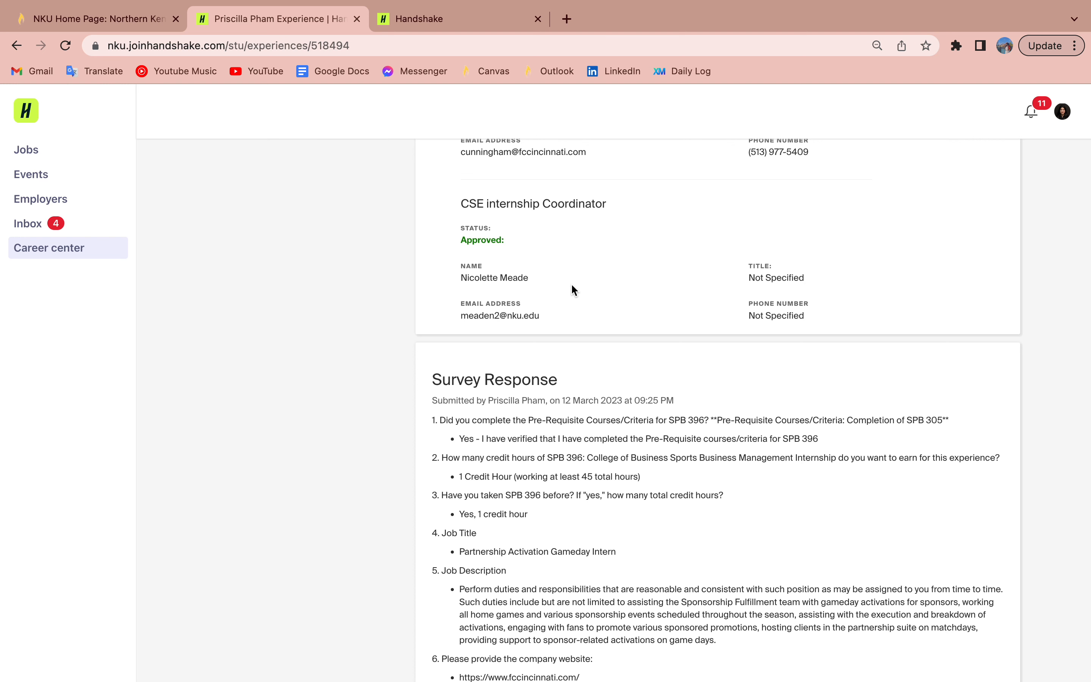
pyautogui.scroll(-1, 523, 390)
pyautogui.scroll(1, 524, 390)
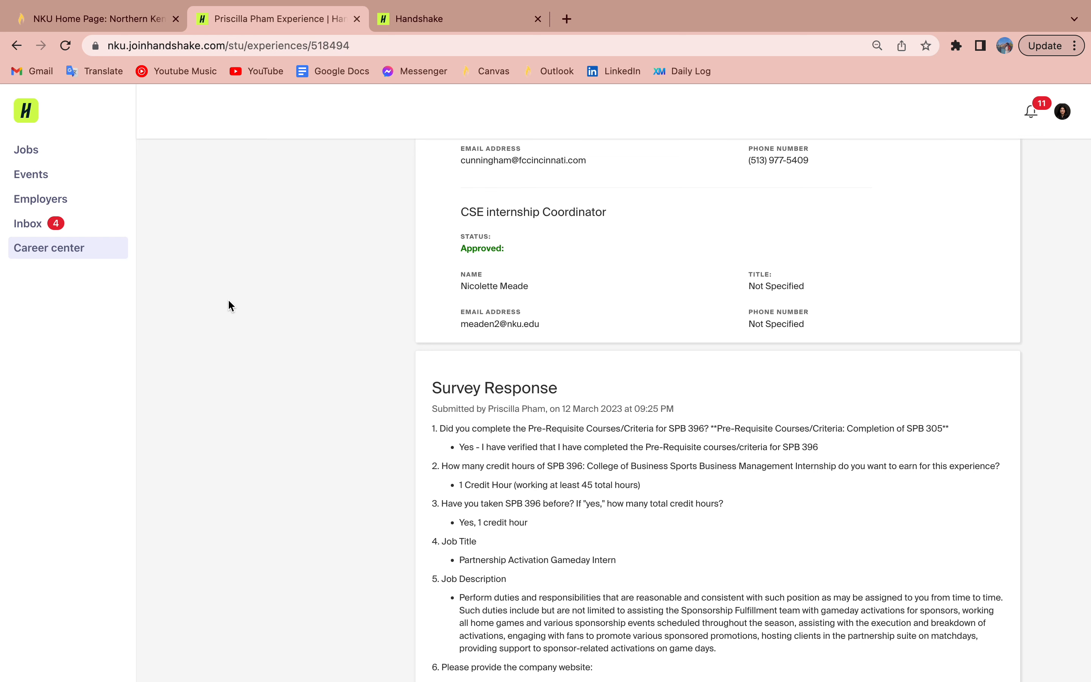
# Step: Go back to the Northern Kentucky University Career center page
pyautogui.click(89, 258)
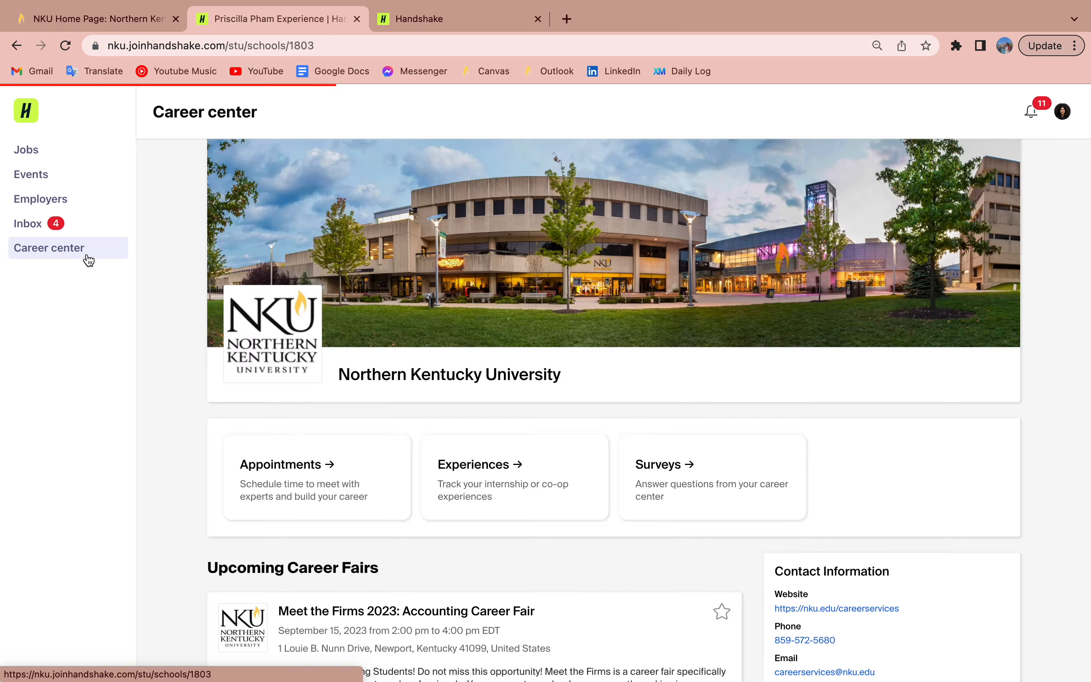